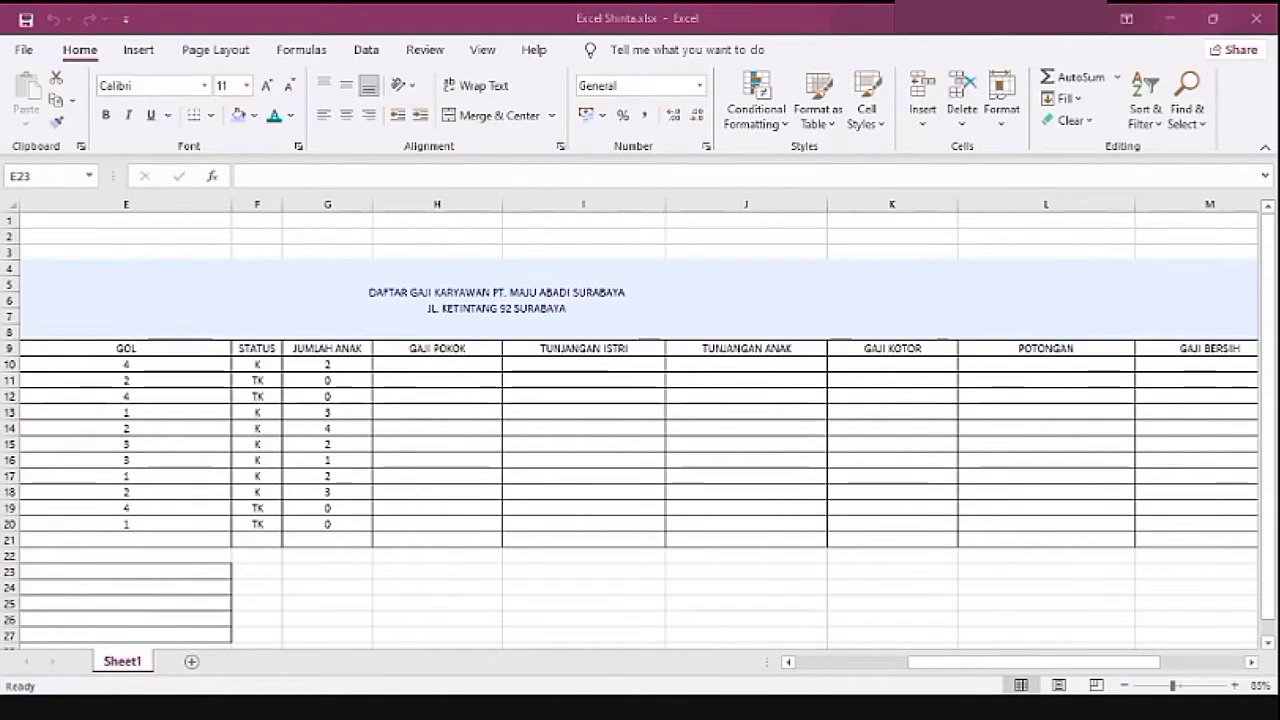
Step: Begin a VLOOKUP formula in the first GAJI POKOK cell, H10, using the GOL value in E10 as the lookup value
{"action": "left_click", "coordinate": [394, 704]}
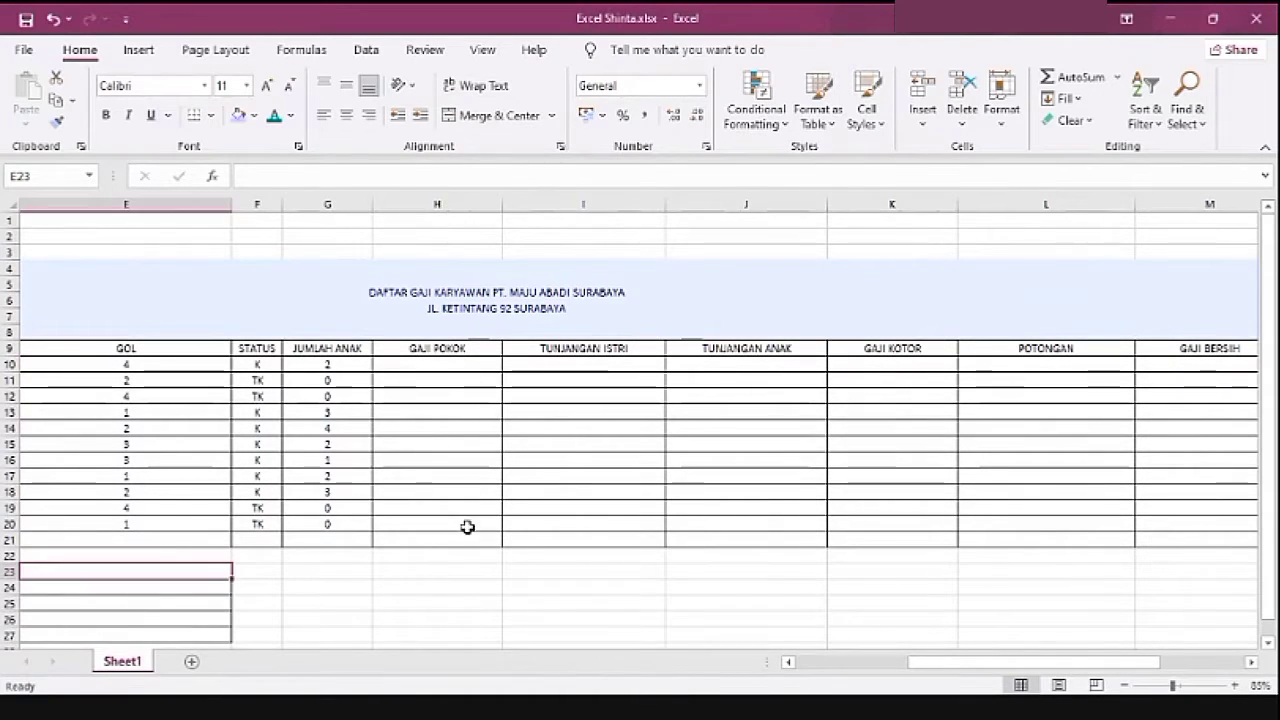
{"action": "left_click", "coordinate": [464, 365]}
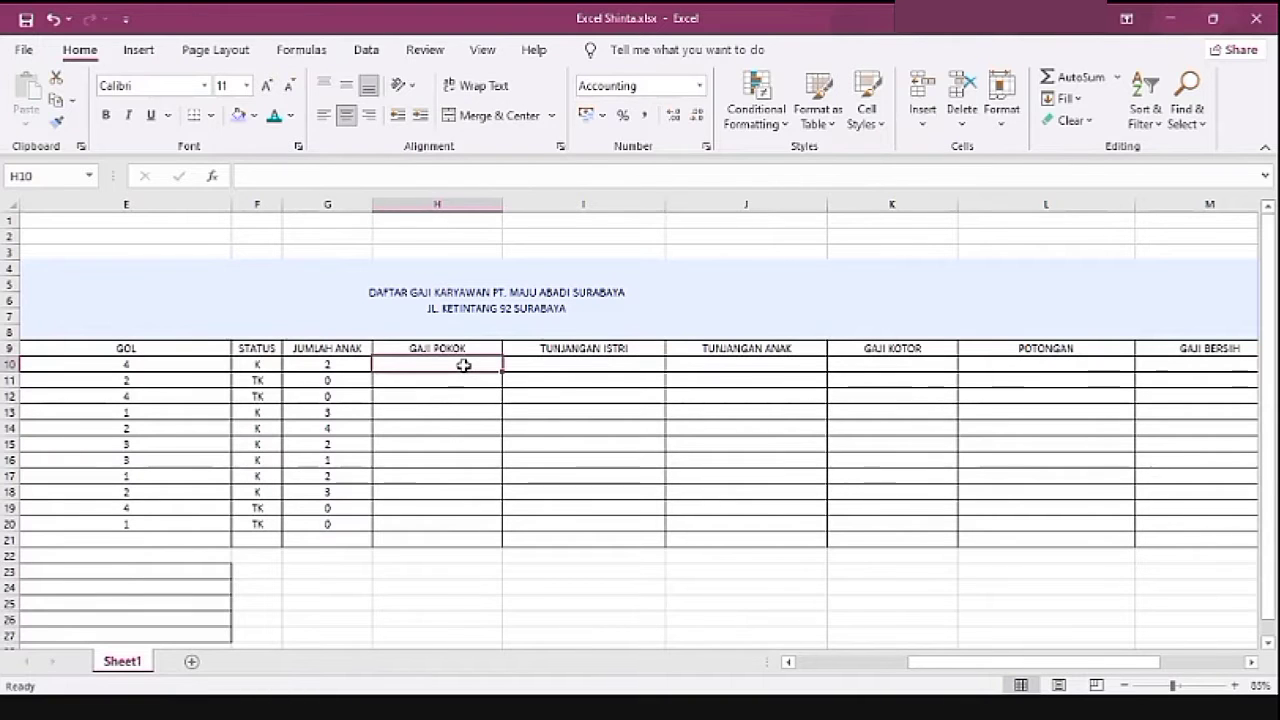
{"action": "type", "text": "="}
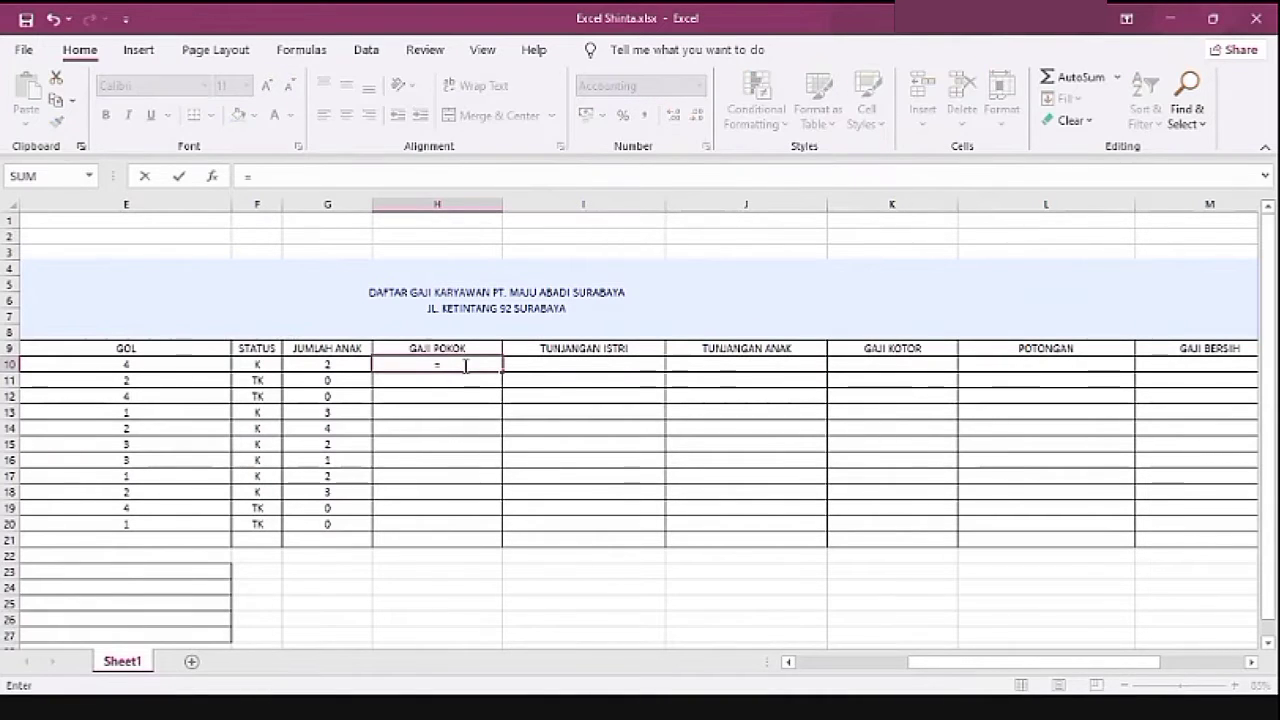
{"action": "type", "text": "vl"}
{"action": "key", "text": "Tab"}
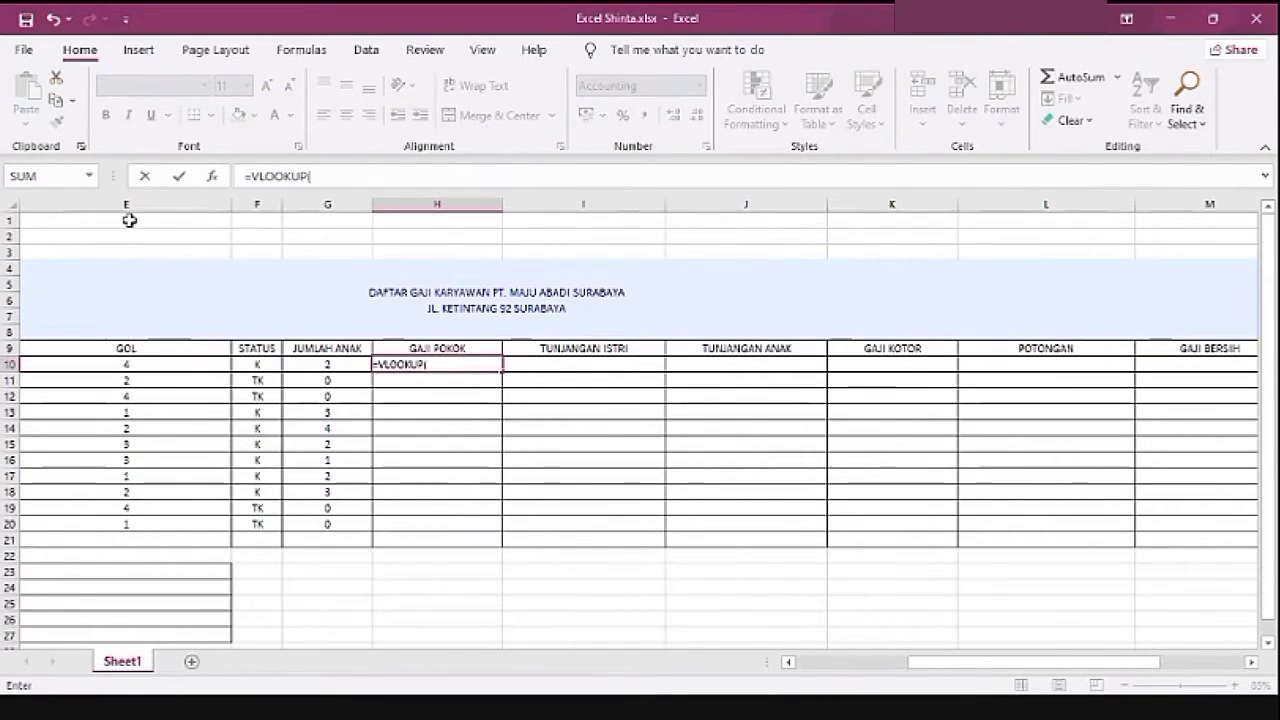
{"action": "left_click", "coordinate": [163, 362]}
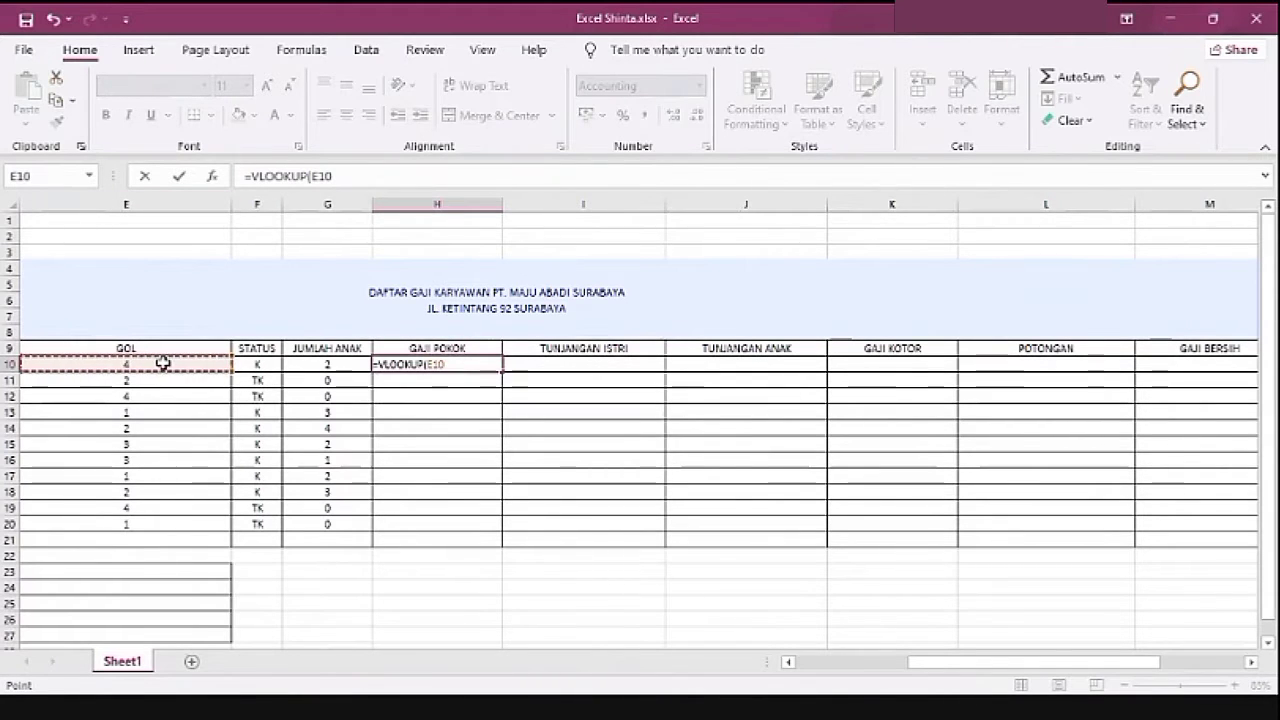
{"action": "type", "text": ";"}
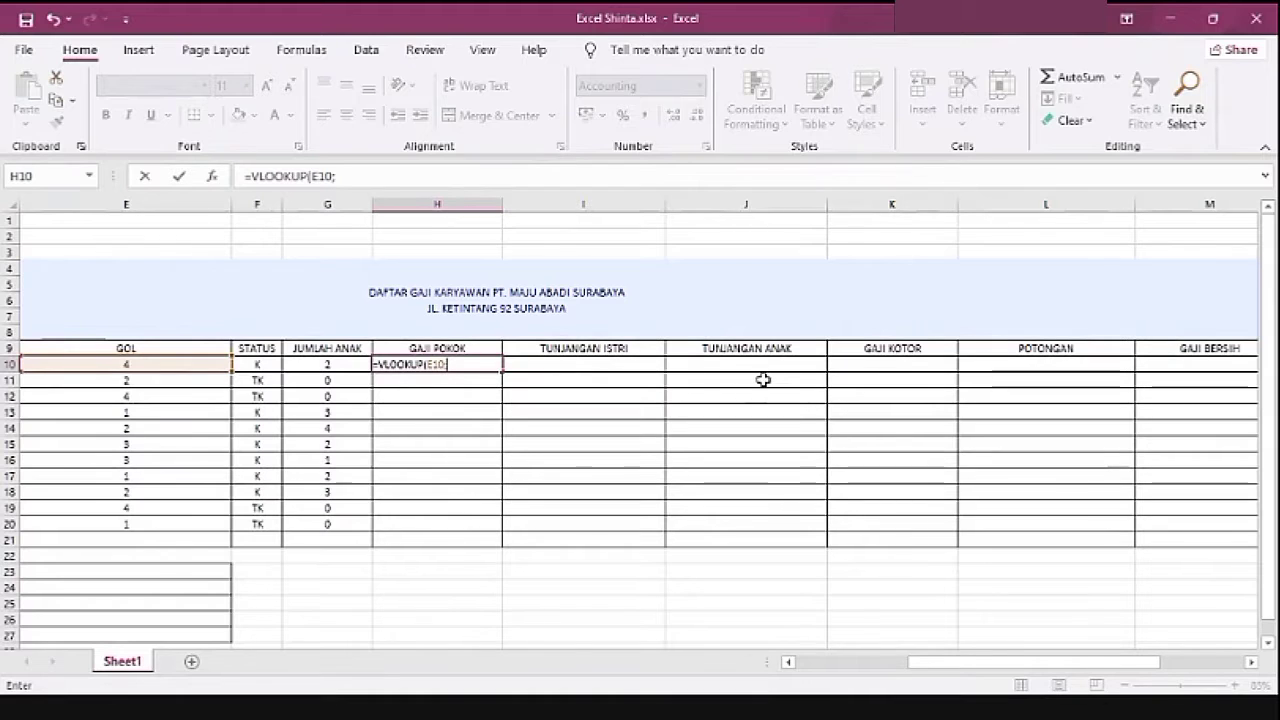
Step: Complete the VLOOKUP in H10 with the absolute table range $O$9:$P$13, column index 2 and match type 0
{"action": "scroll", "coordinate": [760, 420], "scroll_direction": "down", "scroll_amount": 7}
{"action": "scroll", "coordinate": [545, 415], "scroll_direction": "up", "scroll_amount": 4}
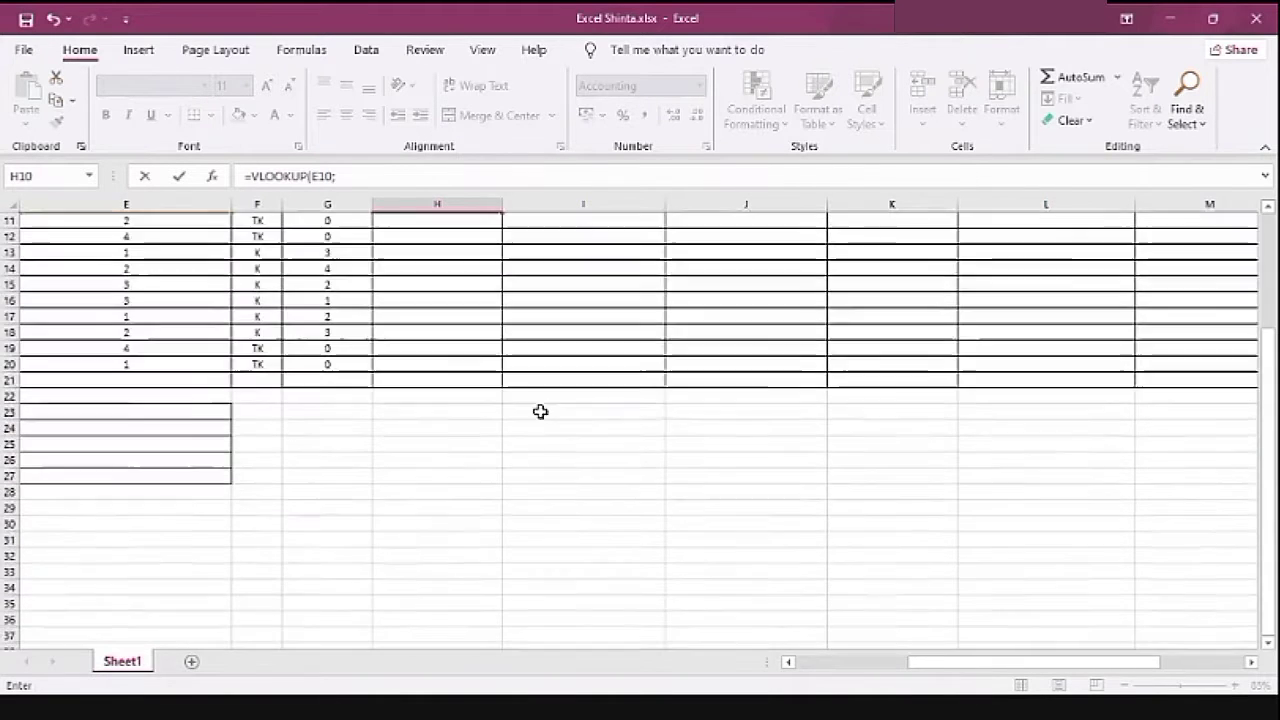
{"action": "scroll", "coordinate": [540, 411], "scroll_direction": "up", "scroll_amount": 4}
{"action": "left_click_drag", "start_coordinate": [1005, 667], "coordinate": [1108, 666]}
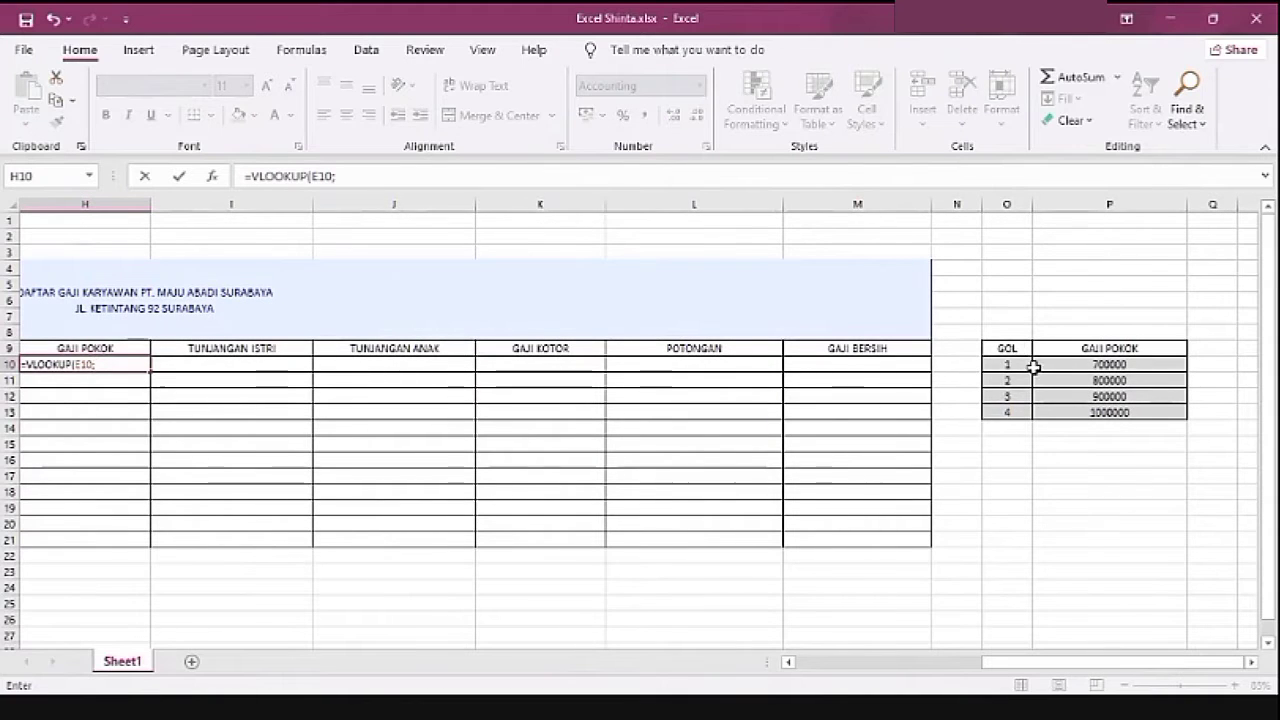
{"action": "left_click_drag", "start_coordinate": [1008, 344], "coordinate": [1103, 414]}
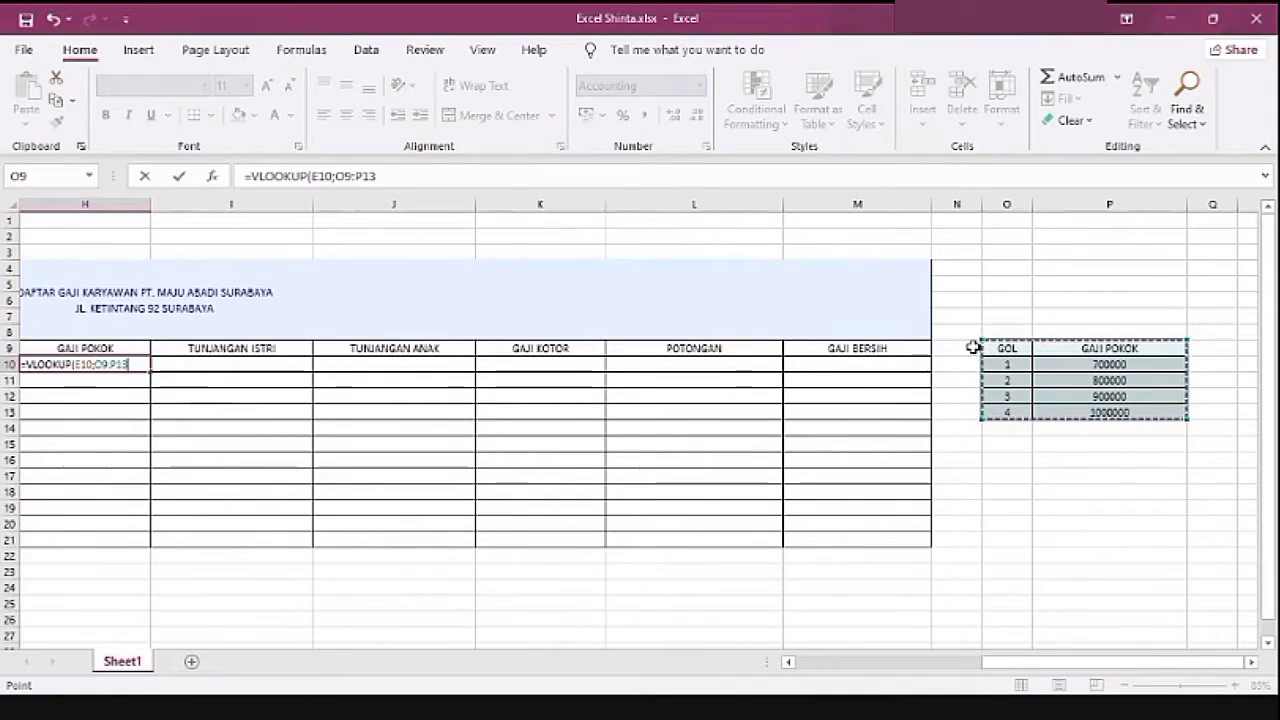
{"action": "key", "text": "F4"}
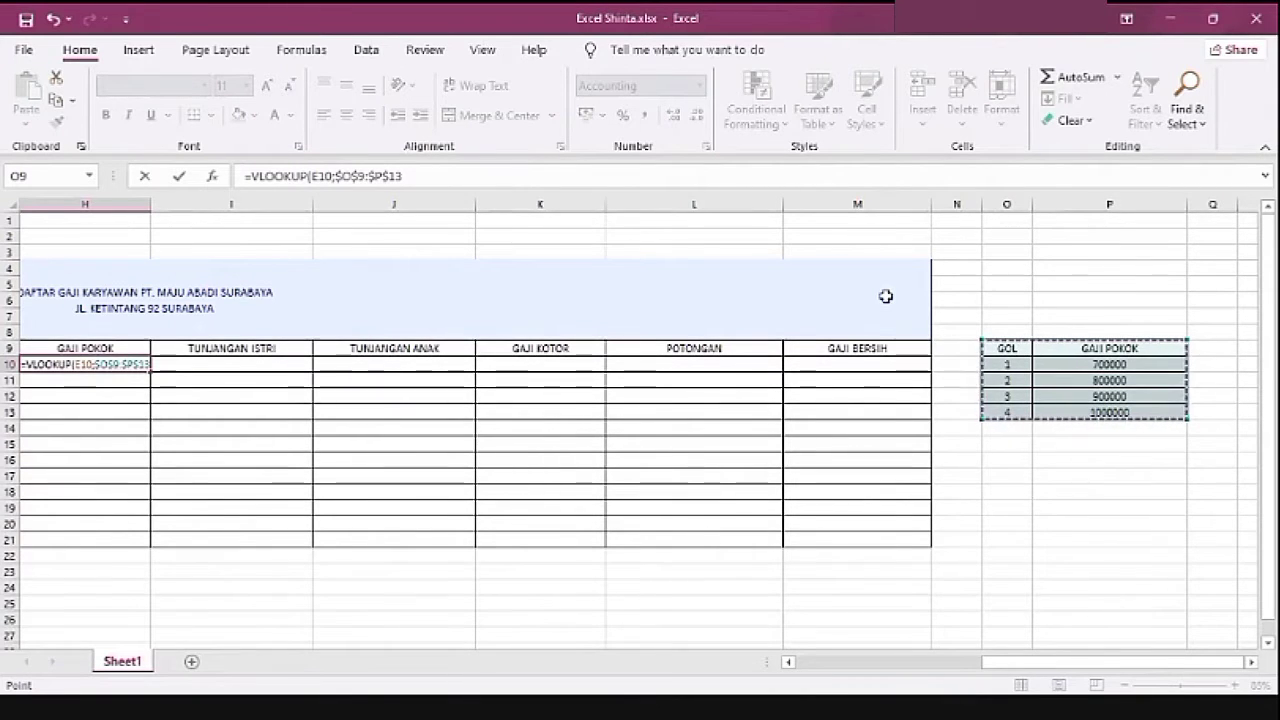
{"action": "type", "text": ";"}
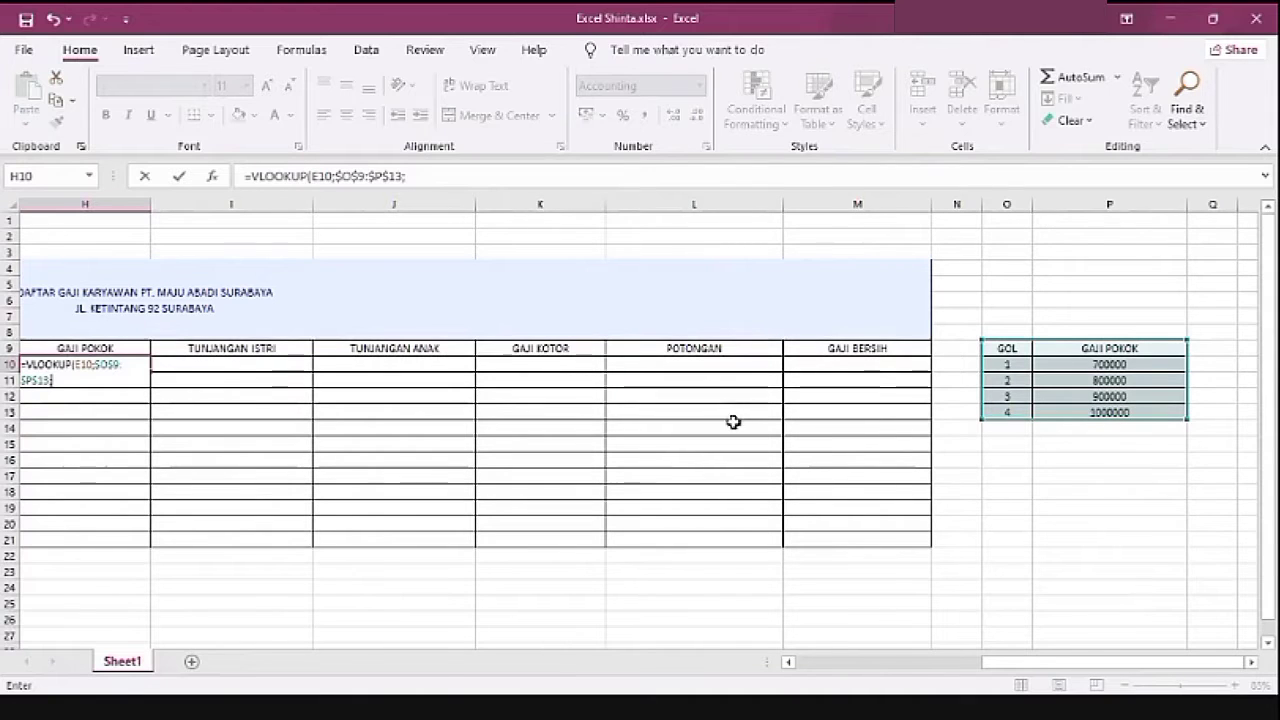
{"action": "type", "text": "2"}
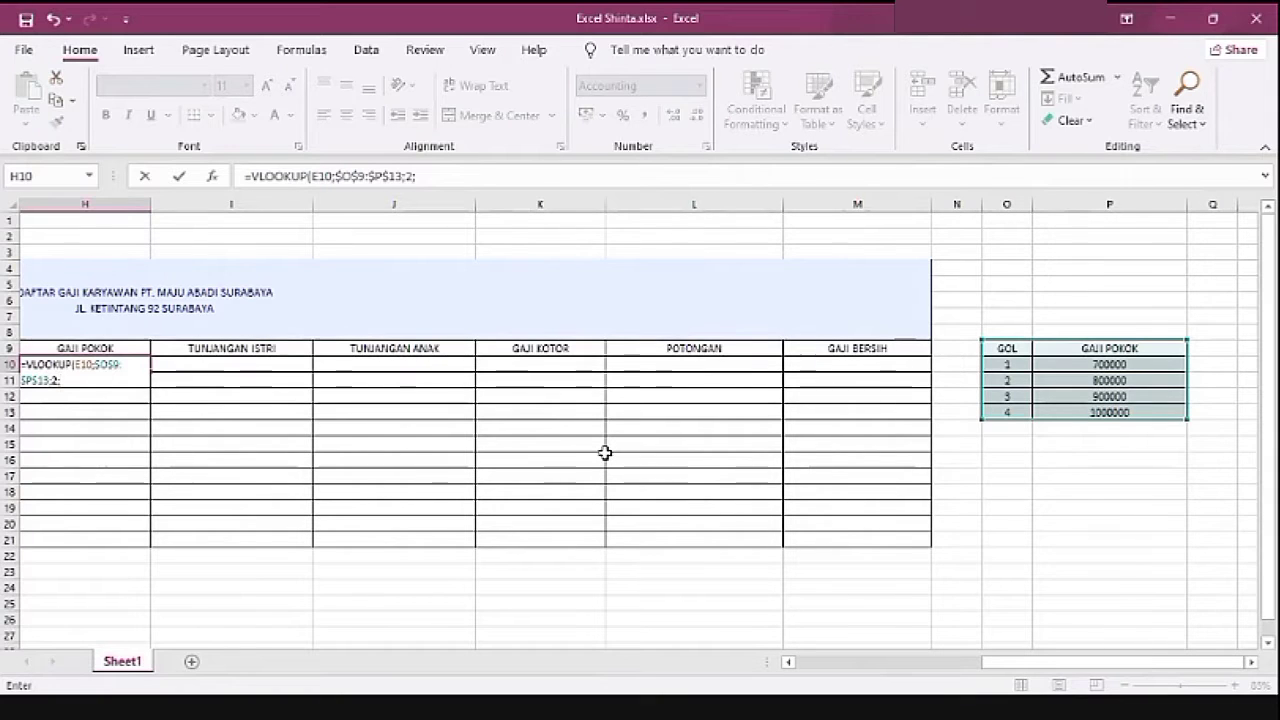
{"action": "type", "text": "0"}
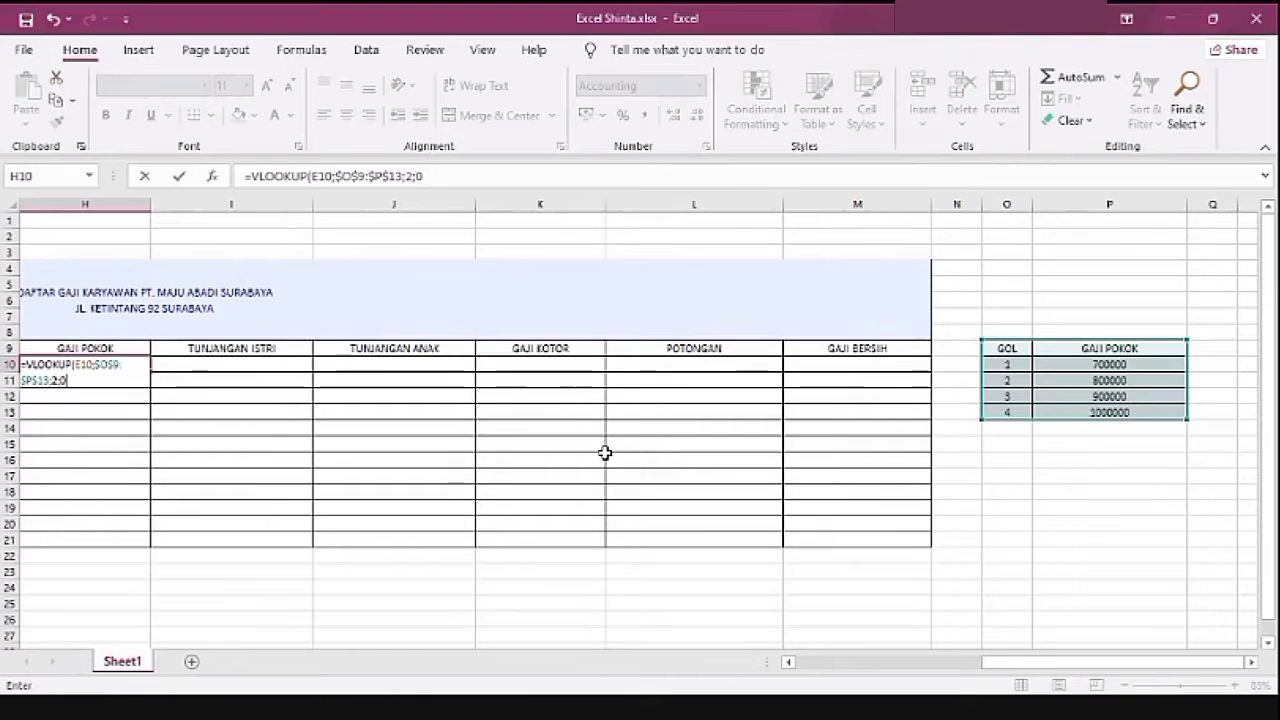
{"action": "type", "text": ")"}
{"action": "key", "text": "Return"}
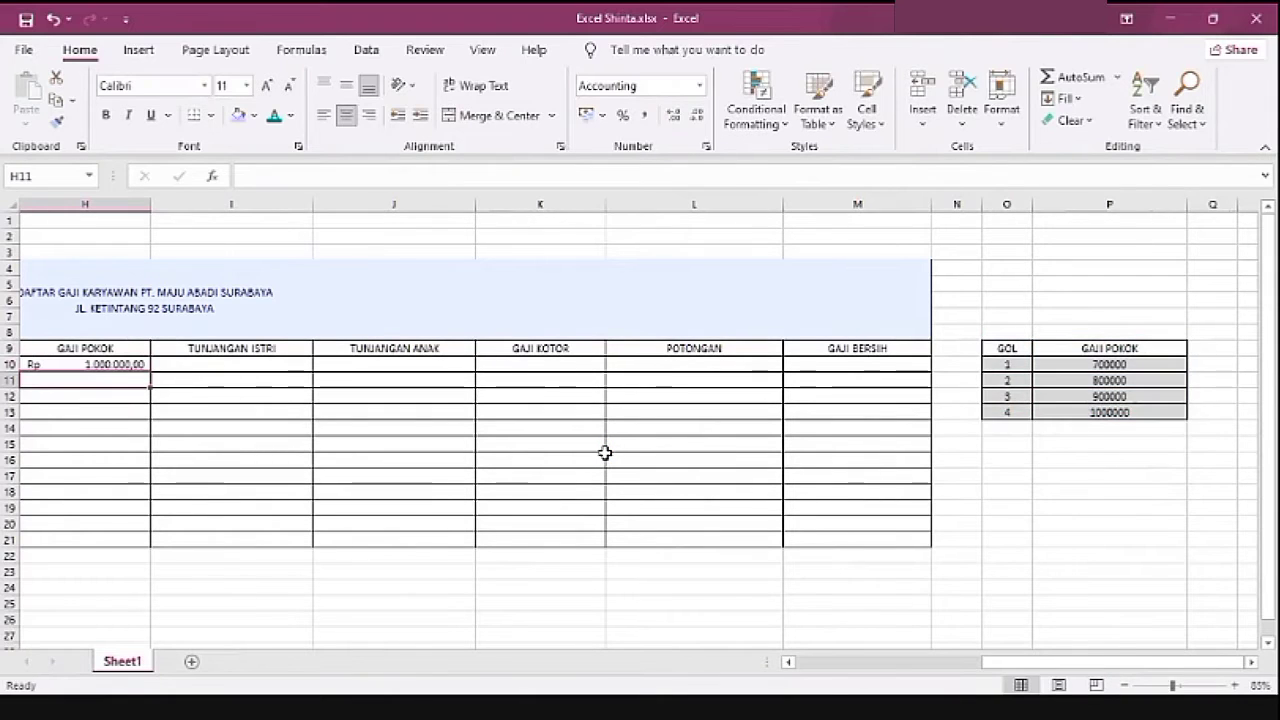
Step: Fill the GAJI POKOK formula from H10 down through H20
{"action": "left_click", "coordinate": [100, 364]}
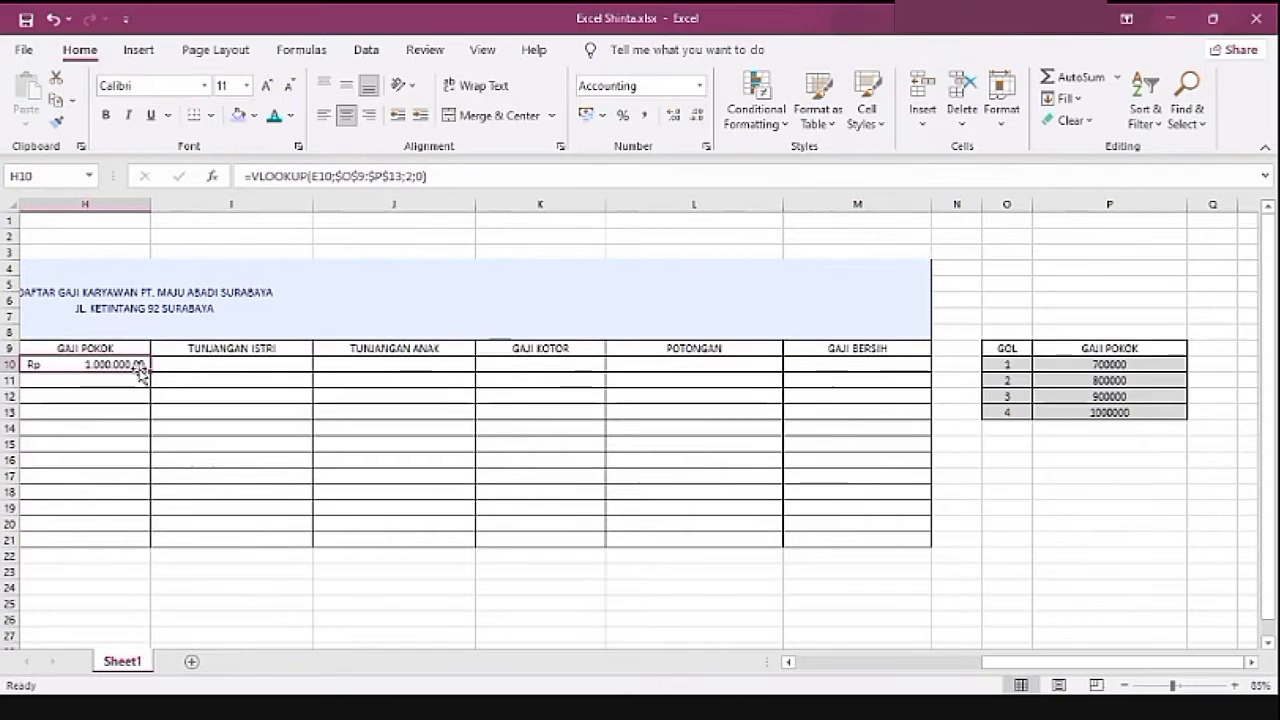
{"action": "left_click_drag", "start_coordinate": [1050, 661], "coordinate": [950, 661]}
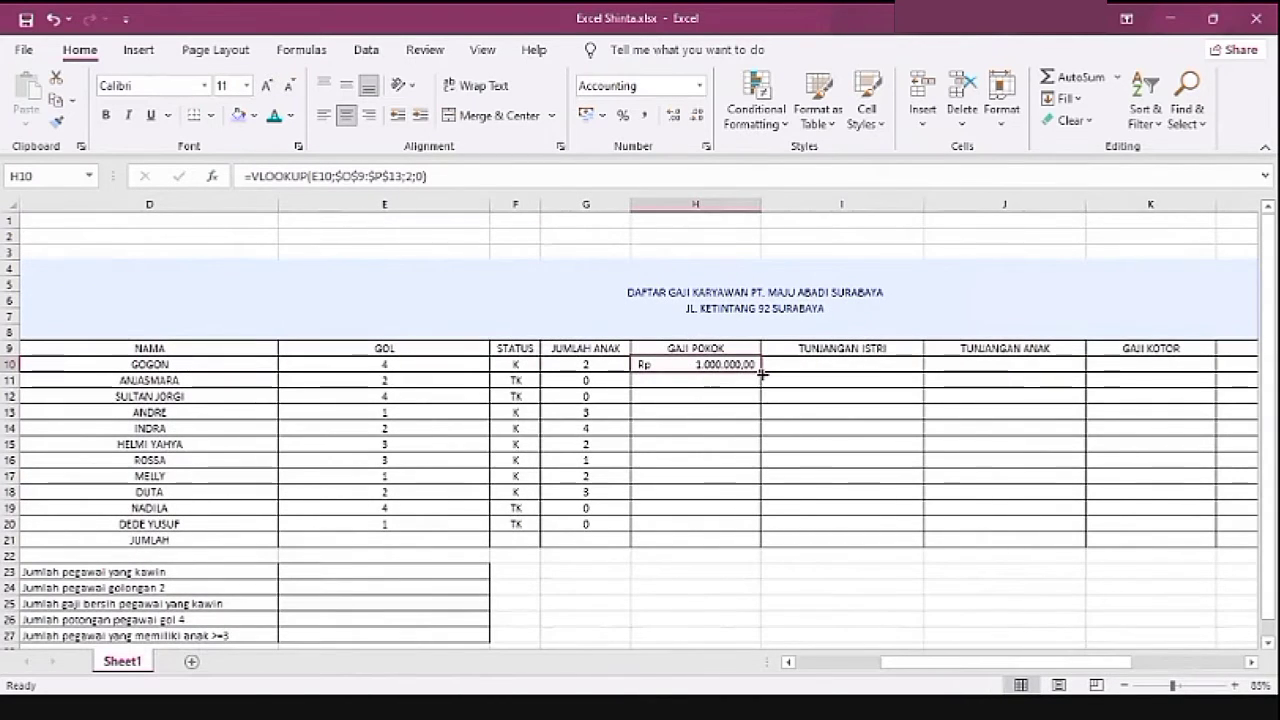
{"action": "left_click_drag", "start_coordinate": [762, 374], "coordinate": [761, 530]}
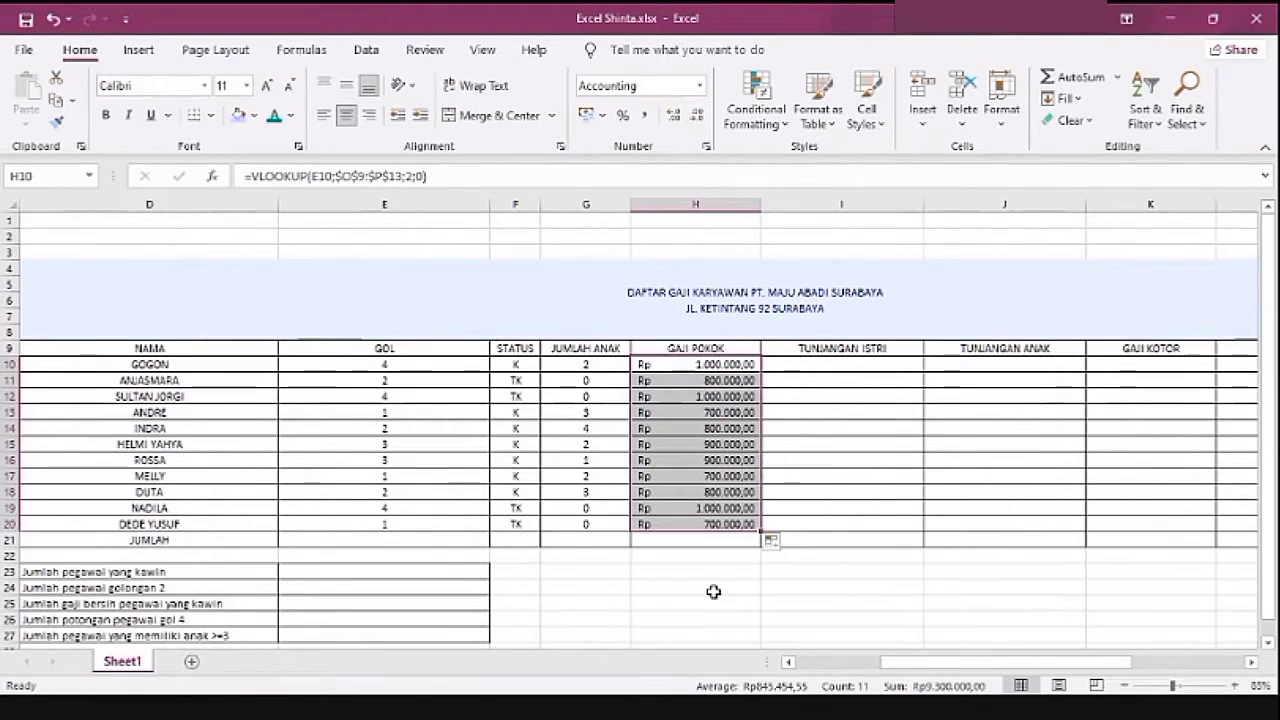
Step: Format the GAJI POKOK amounts in the lookup table, P10:P13, as Accounting with the Rp symbol
{"action": "left_click_drag", "start_coordinate": [1053, 663], "coordinate": [1172, 643]}
{"action": "left_click", "coordinate": [1113, 366]}
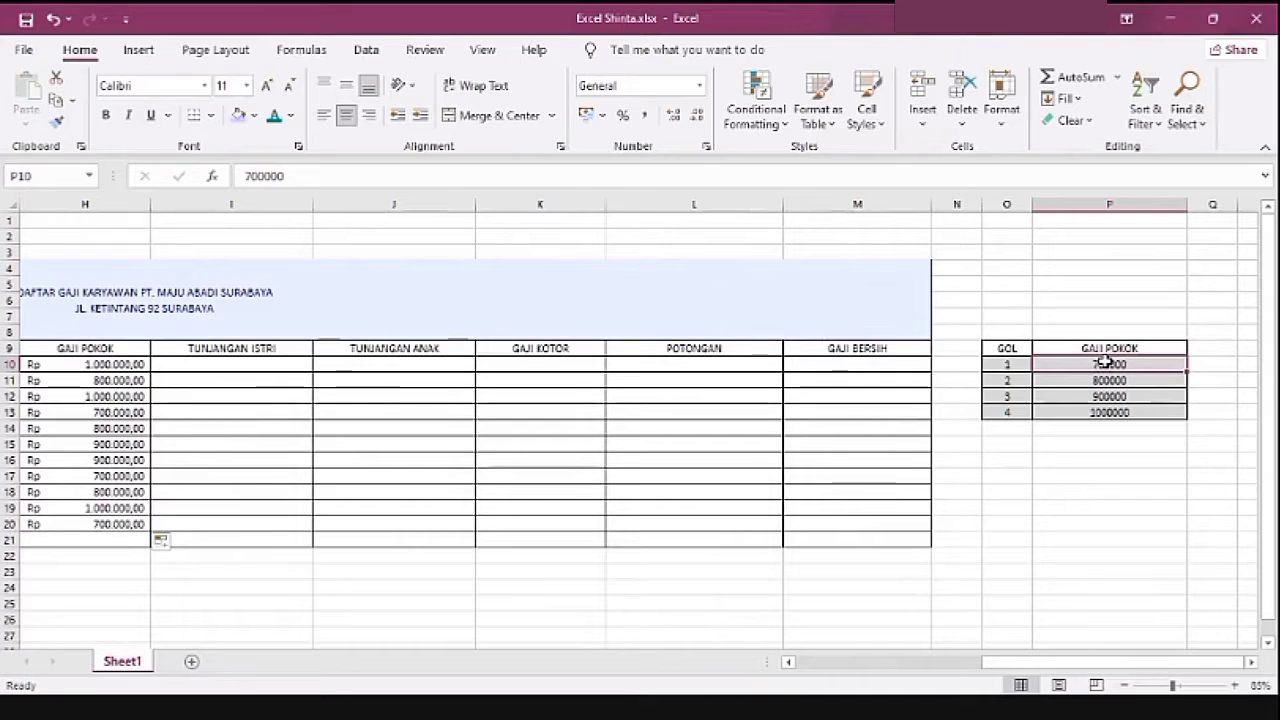
{"action": "left_click_drag", "start_coordinate": [1105, 362], "coordinate": [1100, 403]}
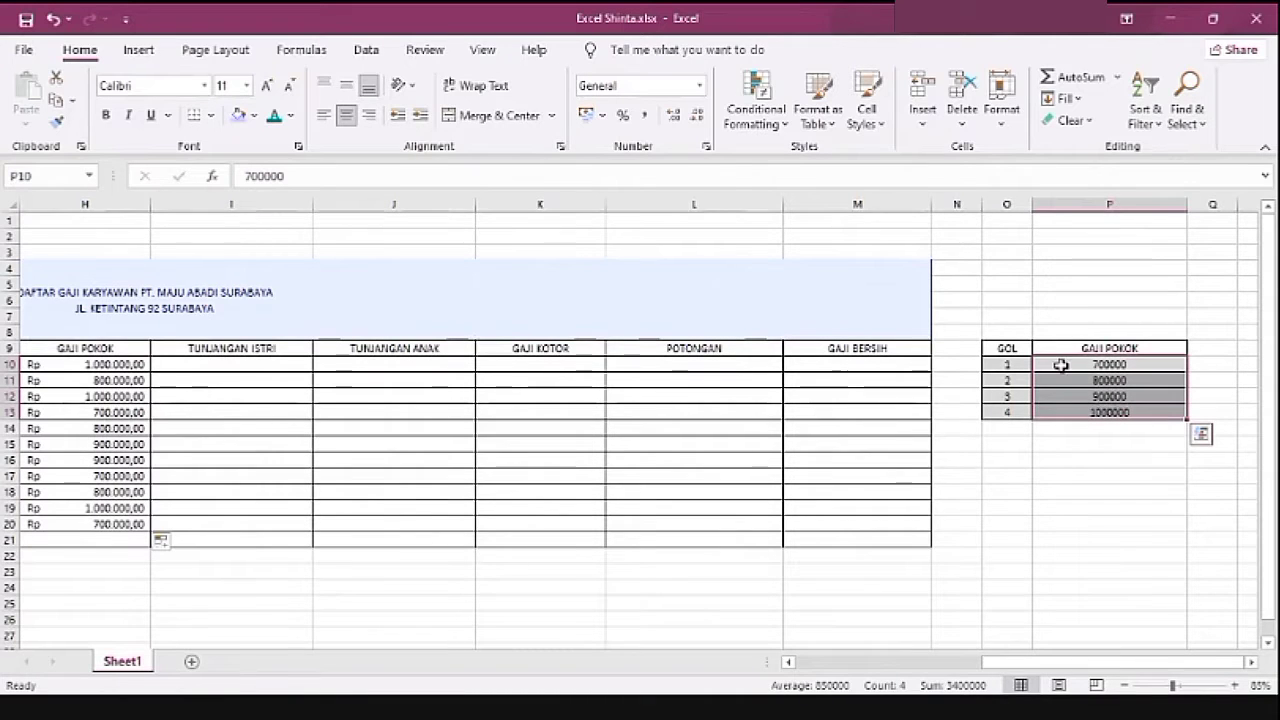
{"action": "right_click", "coordinate": [1093, 398]}
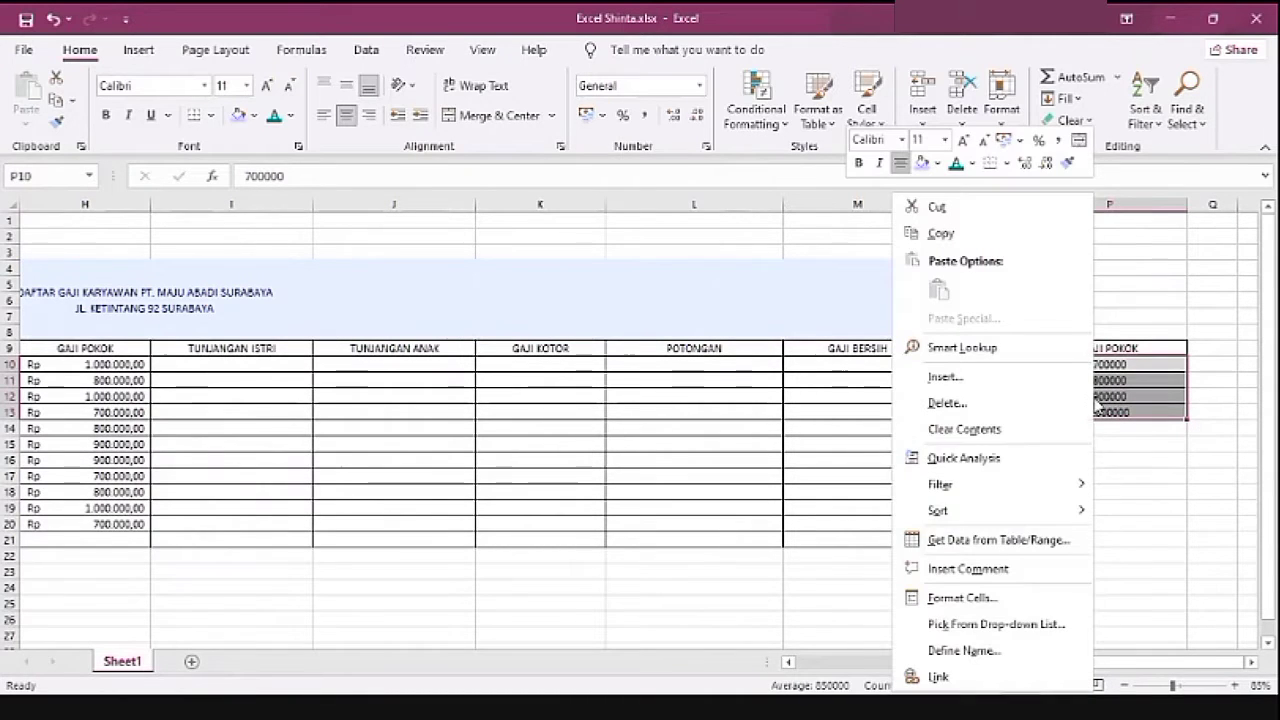
{"action": "left_click", "coordinate": [1003, 597]}
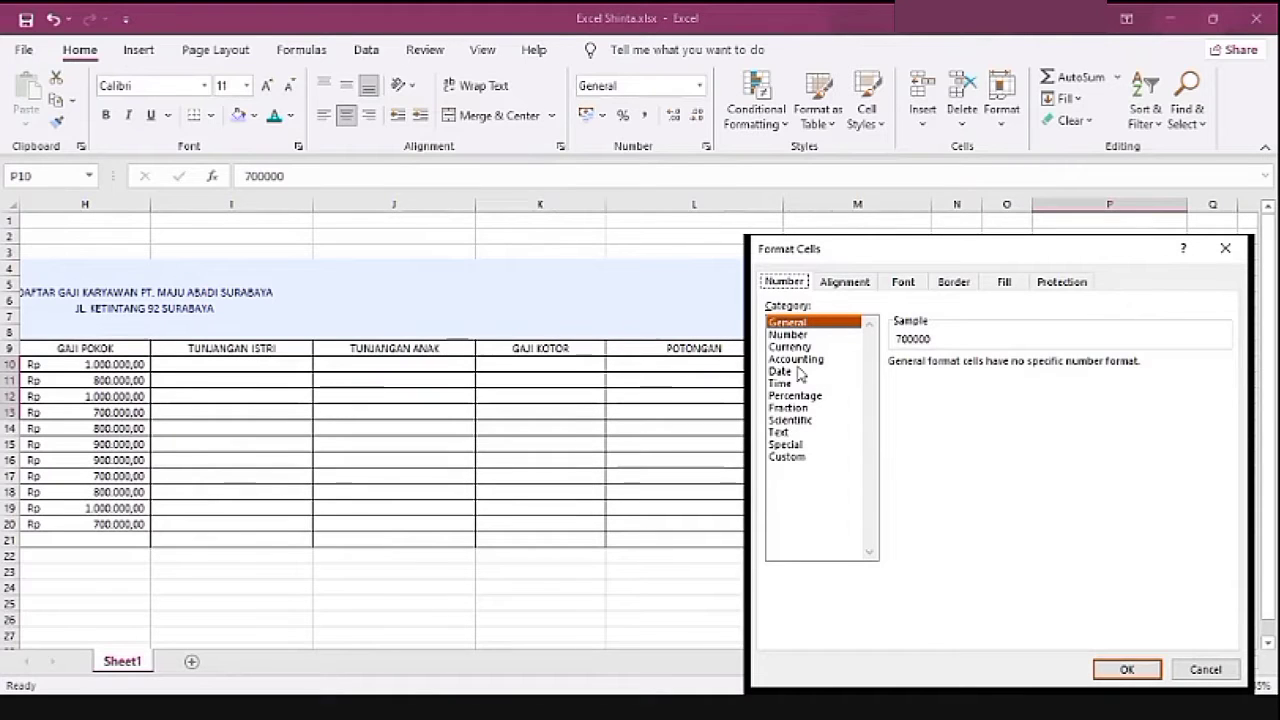
{"action": "left_click", "coordinate": [796, 358]}
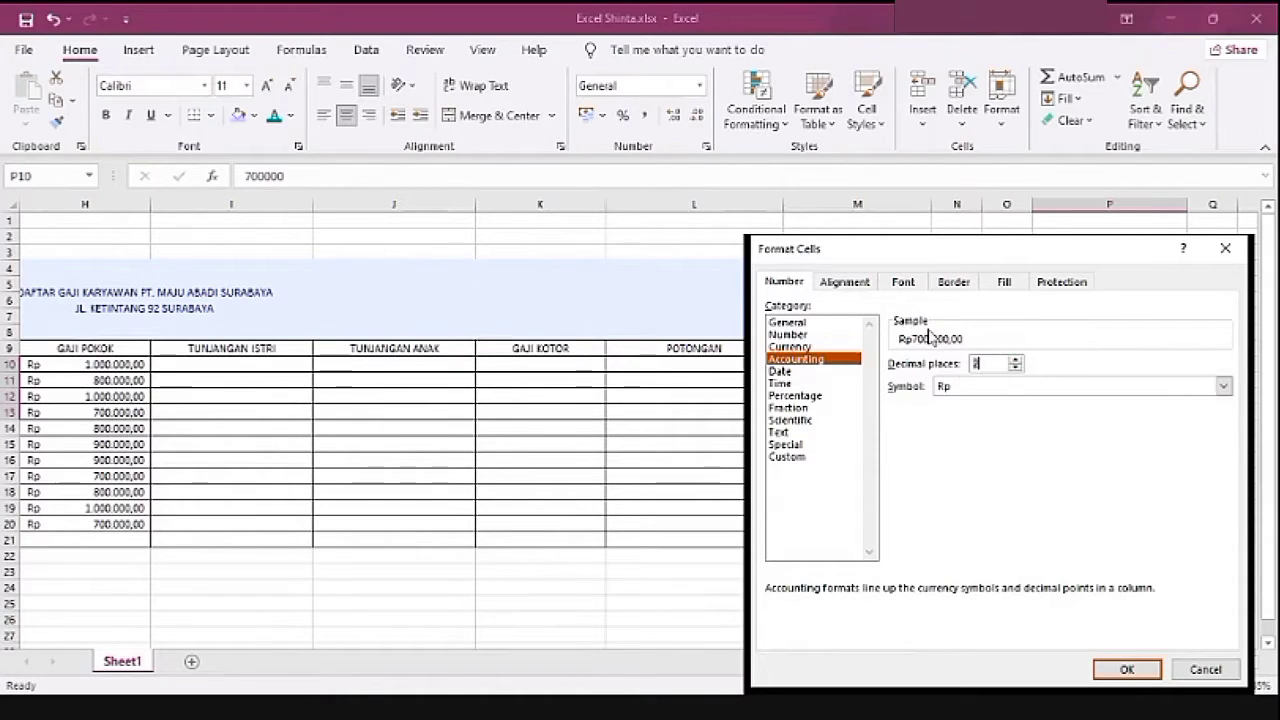
{"action": "left_click", "coordinate": [1130, 667]}
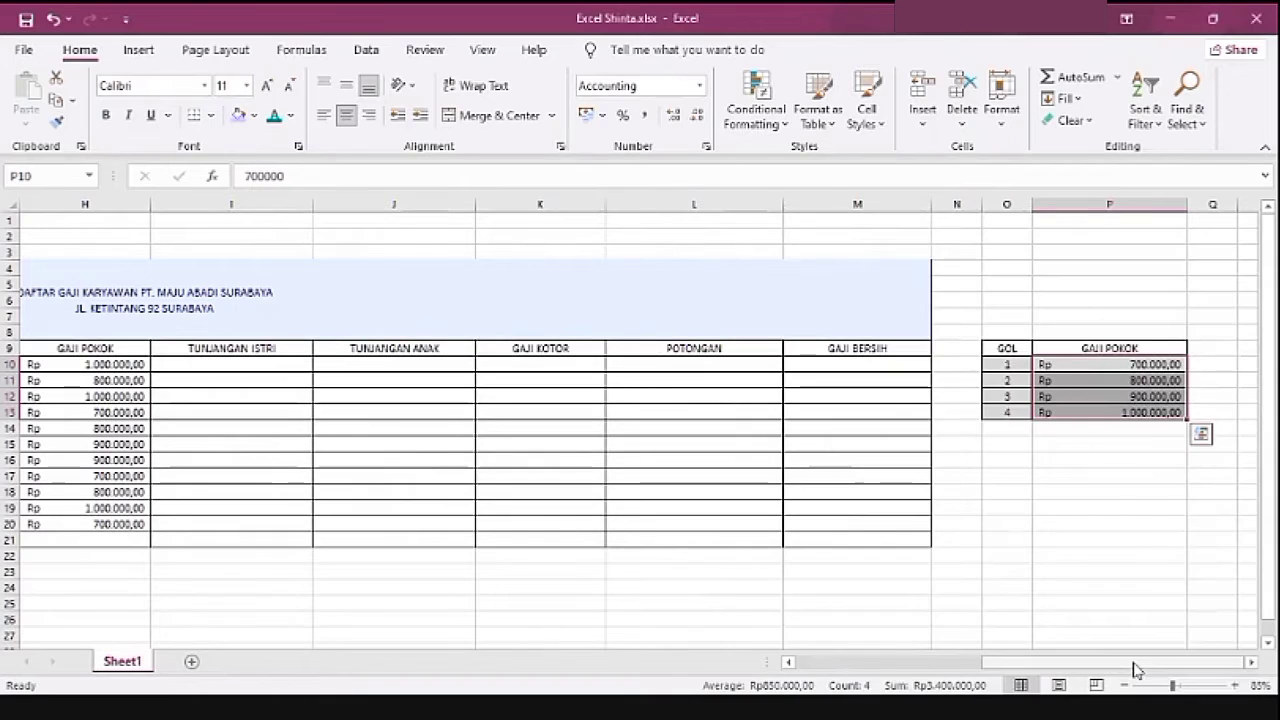
{"action": "left_click", "coordinate": [1204, 441]}
{"action": "left_click", "coordinate": [1099, 364]}
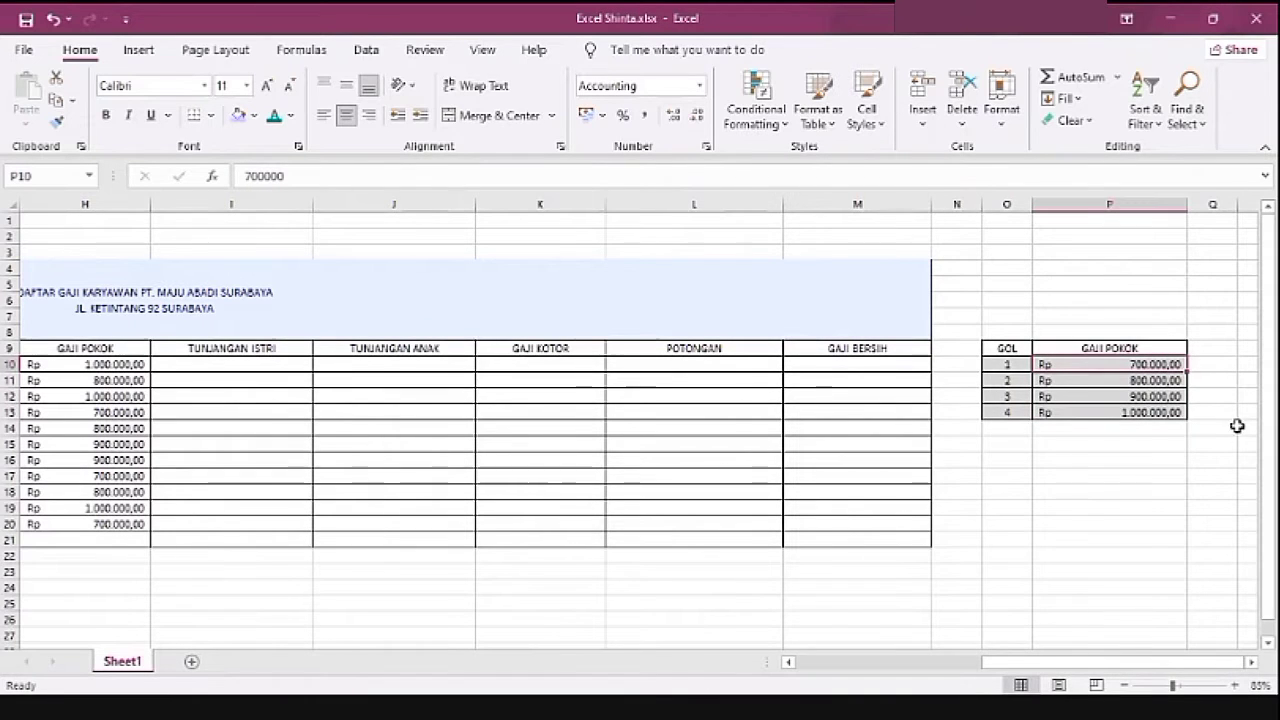
Step: Begin an IF formula in the first TUNJANGAN ISTRI cell, I10, testing whether the STATUS in F10 equals "K"
{"action": "left_click_drag", "start_coordinate": [1089, 663], "coordinate": [994, 650]}
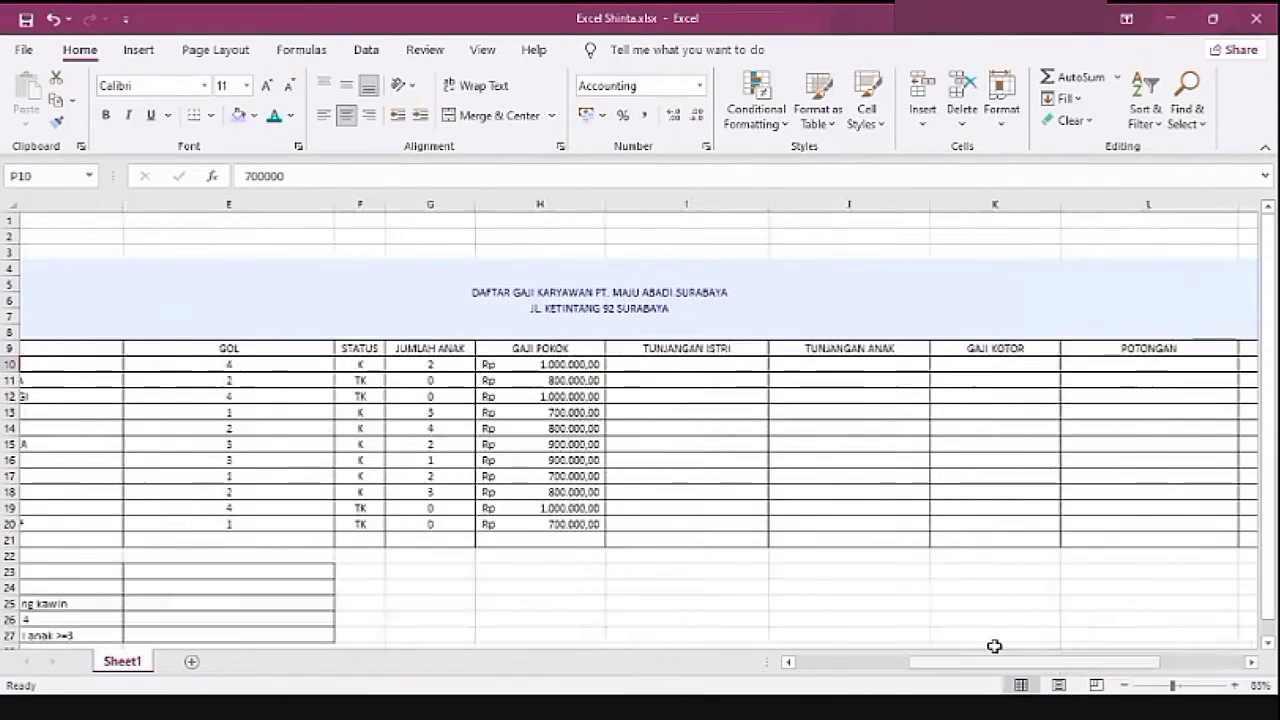
{"action": "left_click", "coordinate": [600, 364]}
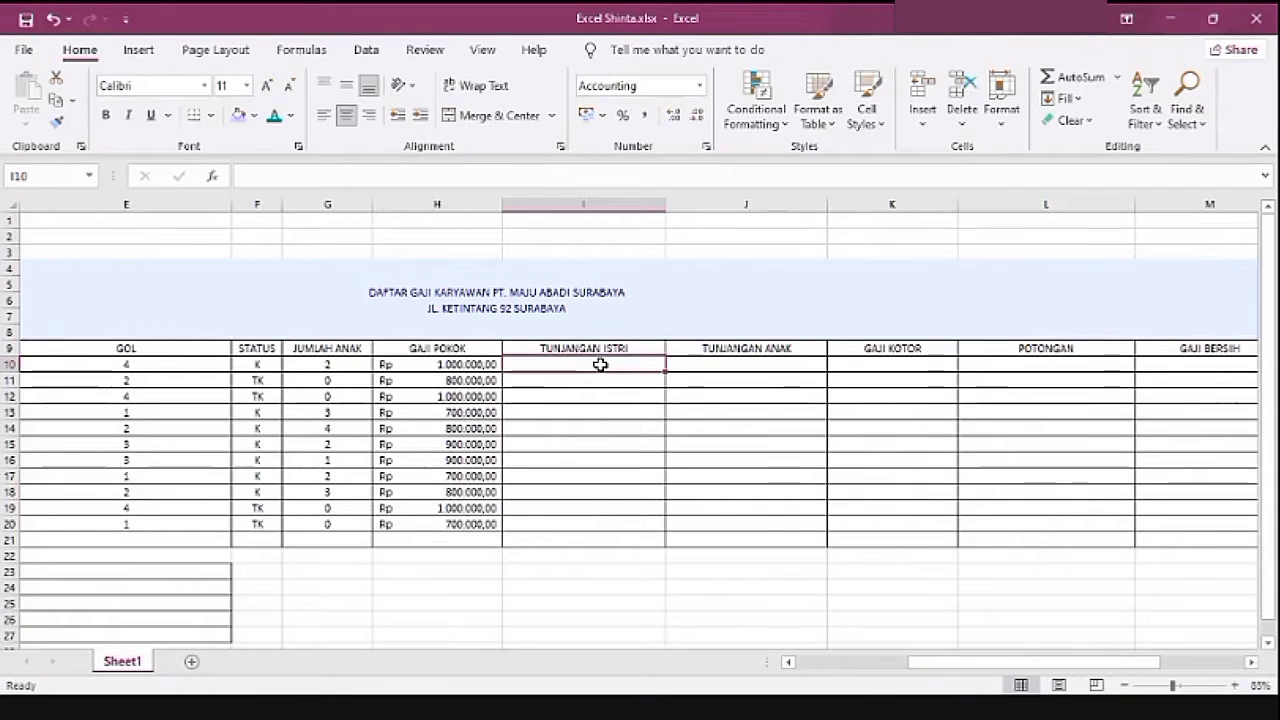
{"action": "type", "text": "=I"}
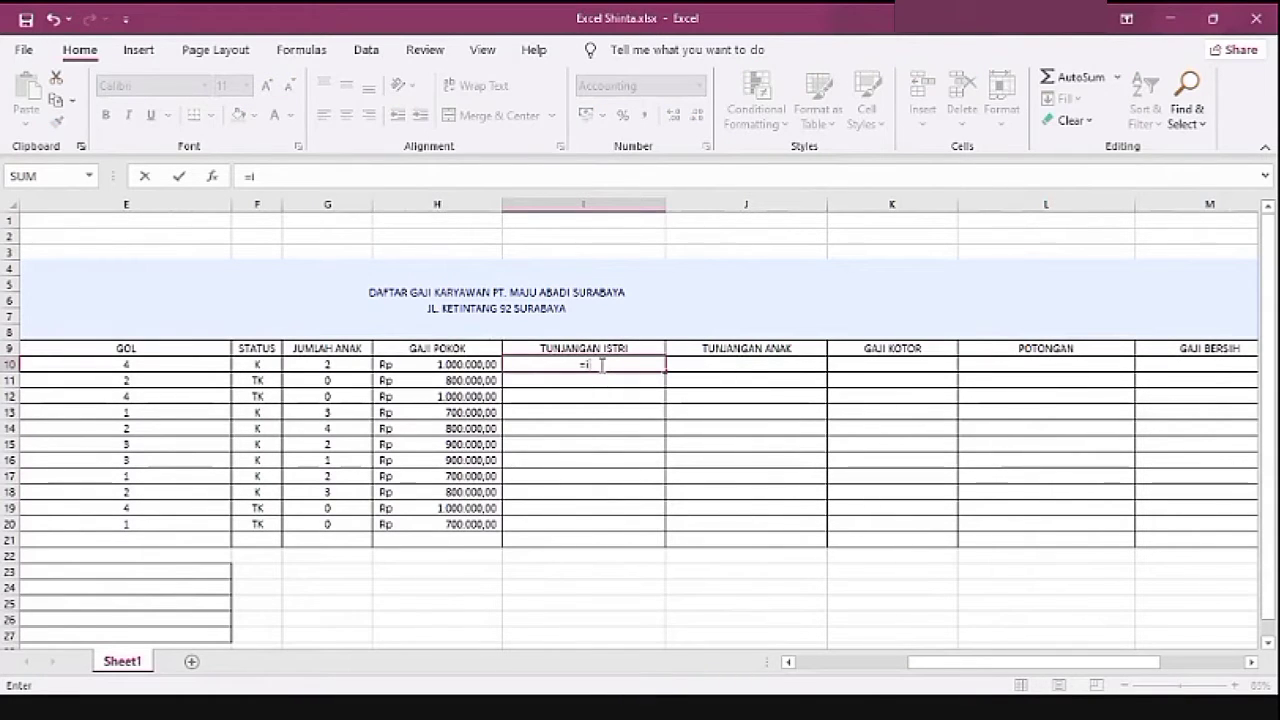
{"action": "type", "text": "F("}
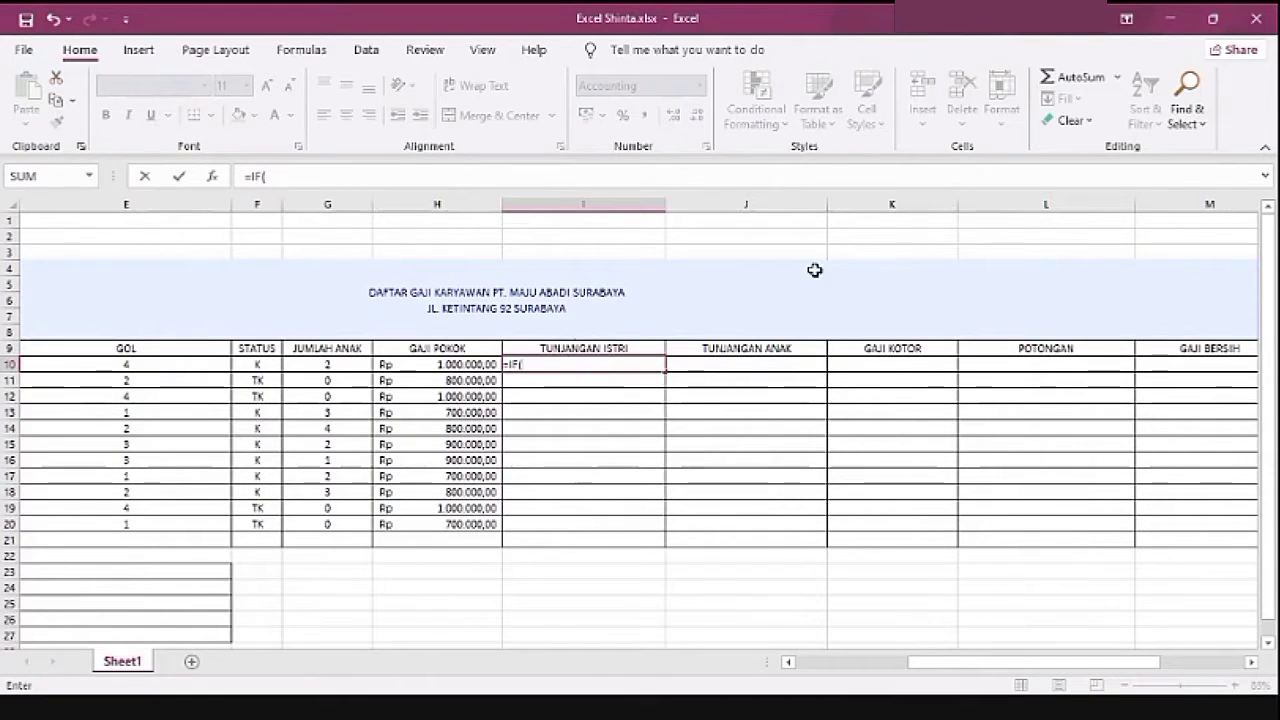
{"action": "left_click", "coordinate": [270, 366]}
{"action": "type", "text": "="}
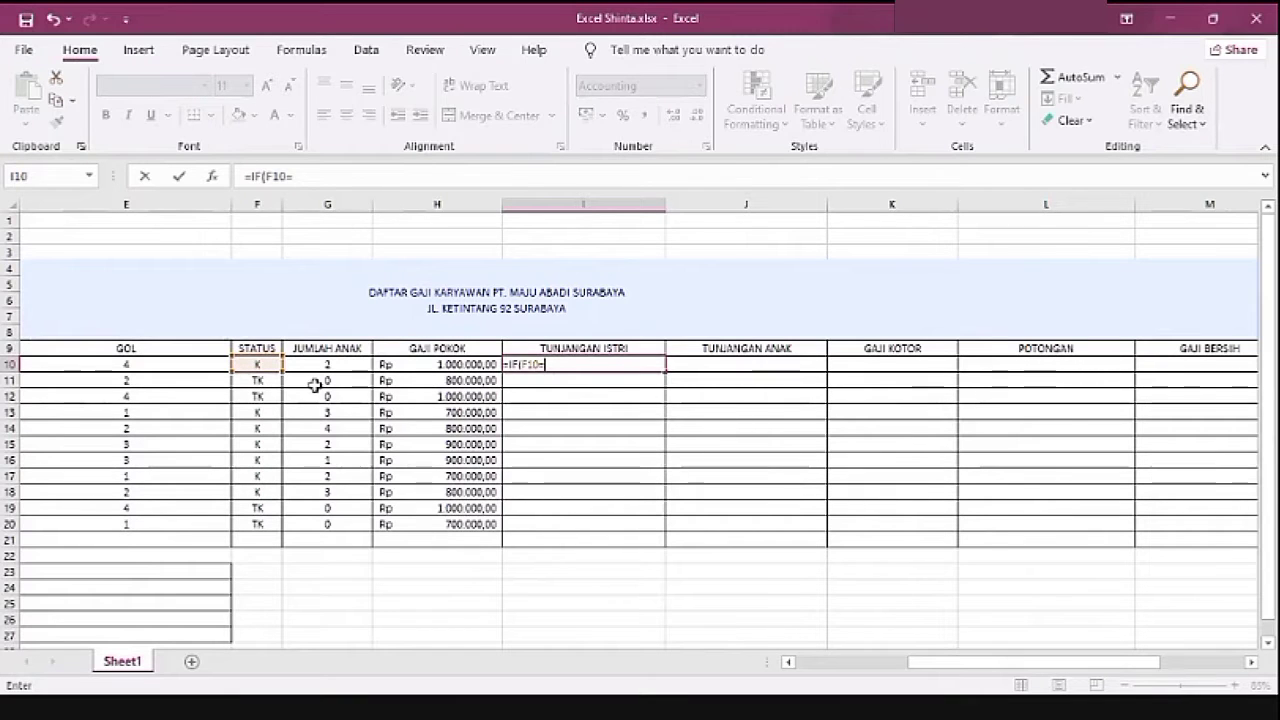
{"action": "type", "text": "\""}
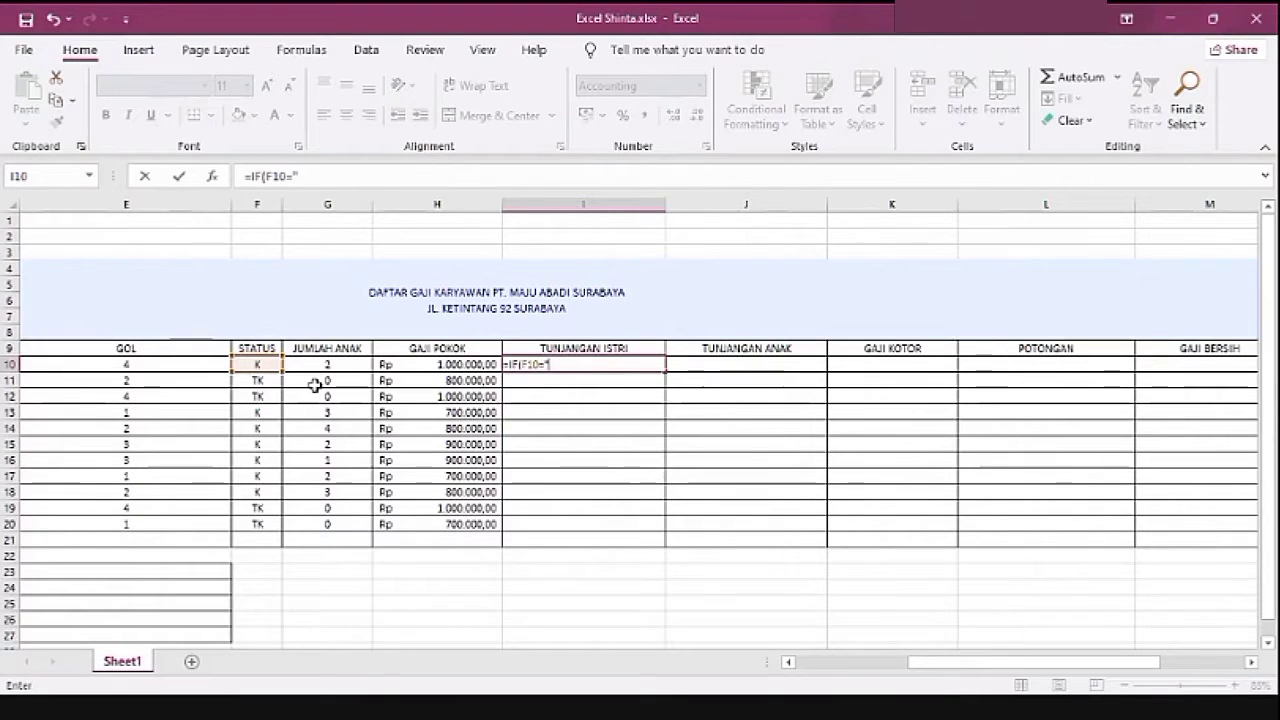
{"action": "type", "text": "K\";"}
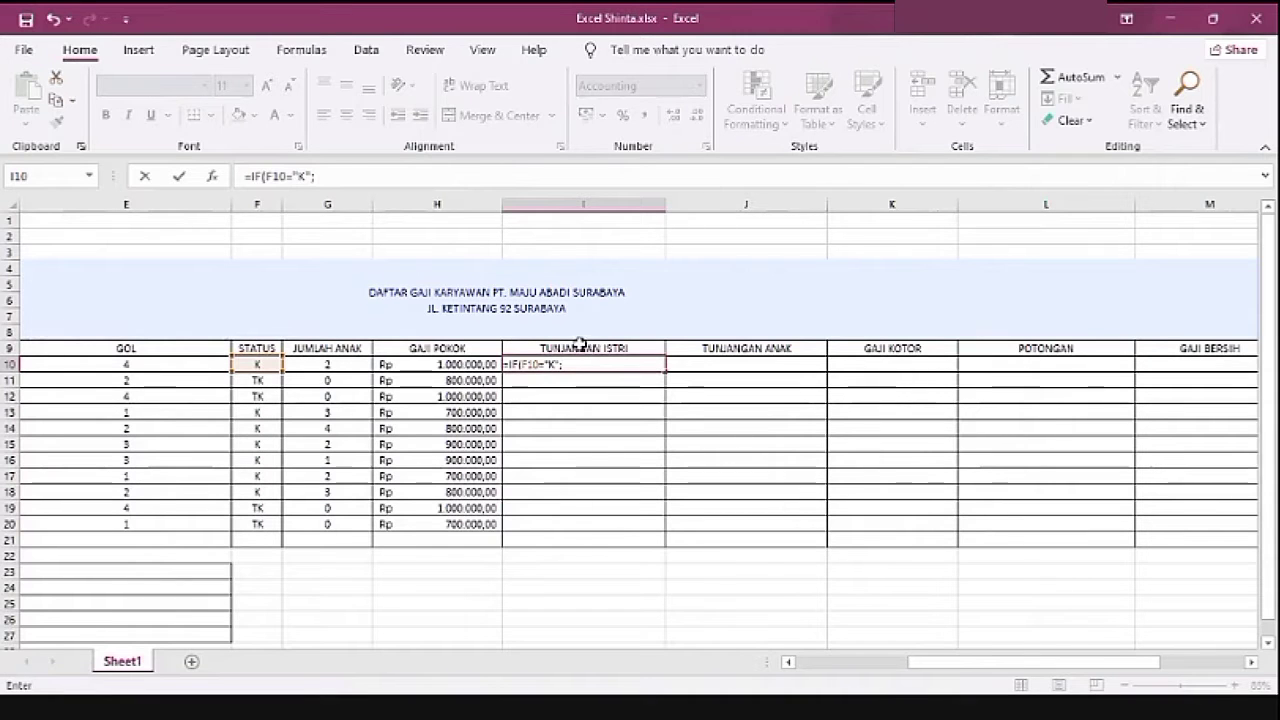
Step: Complete the IF formula in I10 to return H10*10% when true and 0 otherwise
{"action": "left_click", "coordinate": [459, 363]}
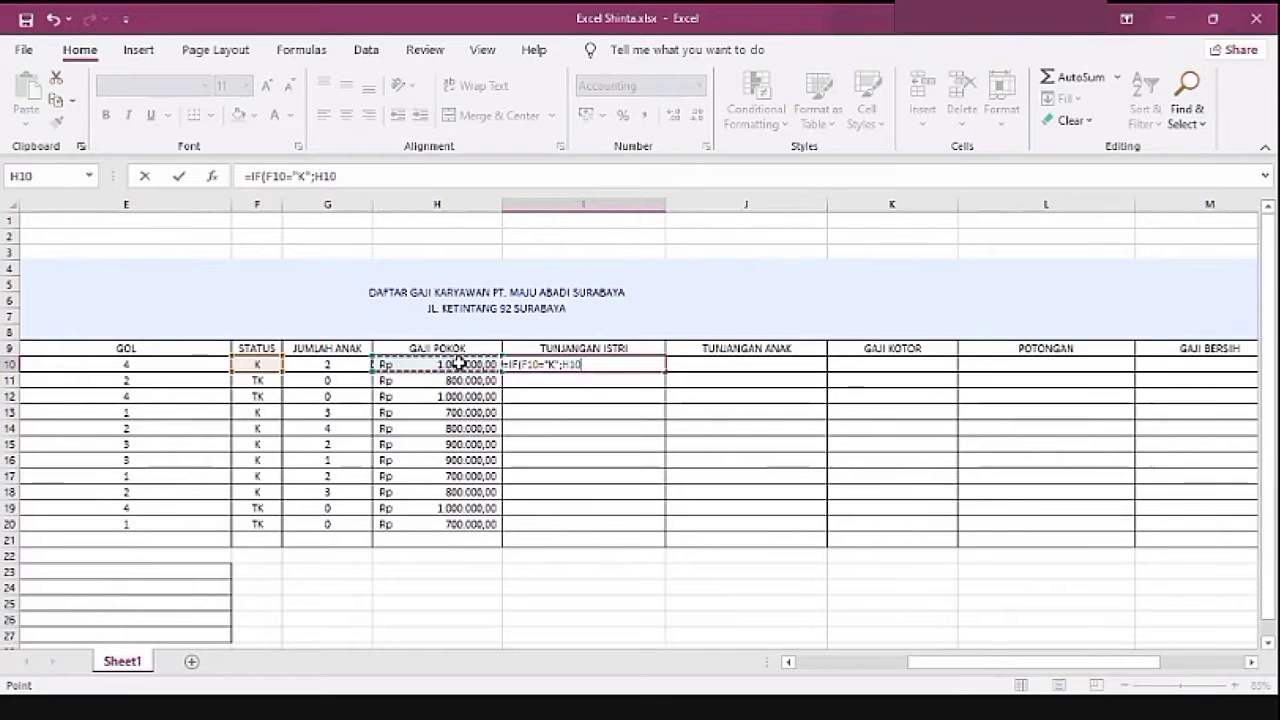
{"action": "type", "text": "*"}
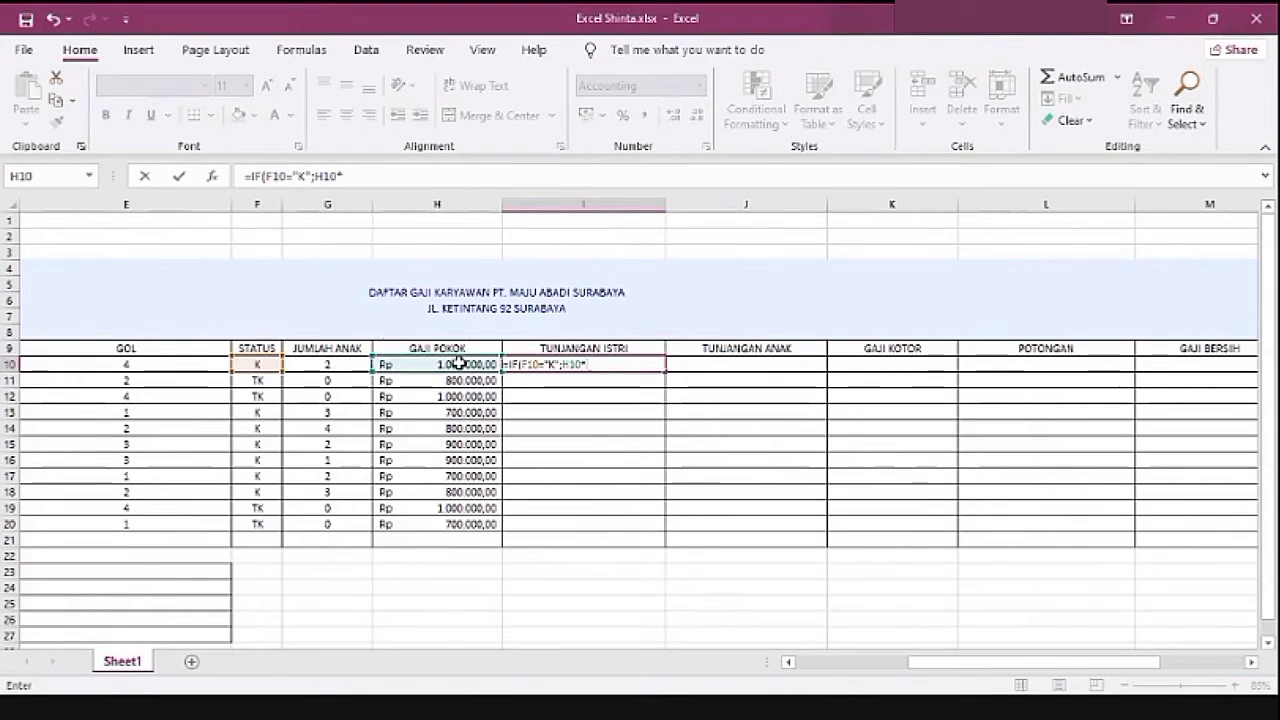
{"action": "type", "text": "10%"}
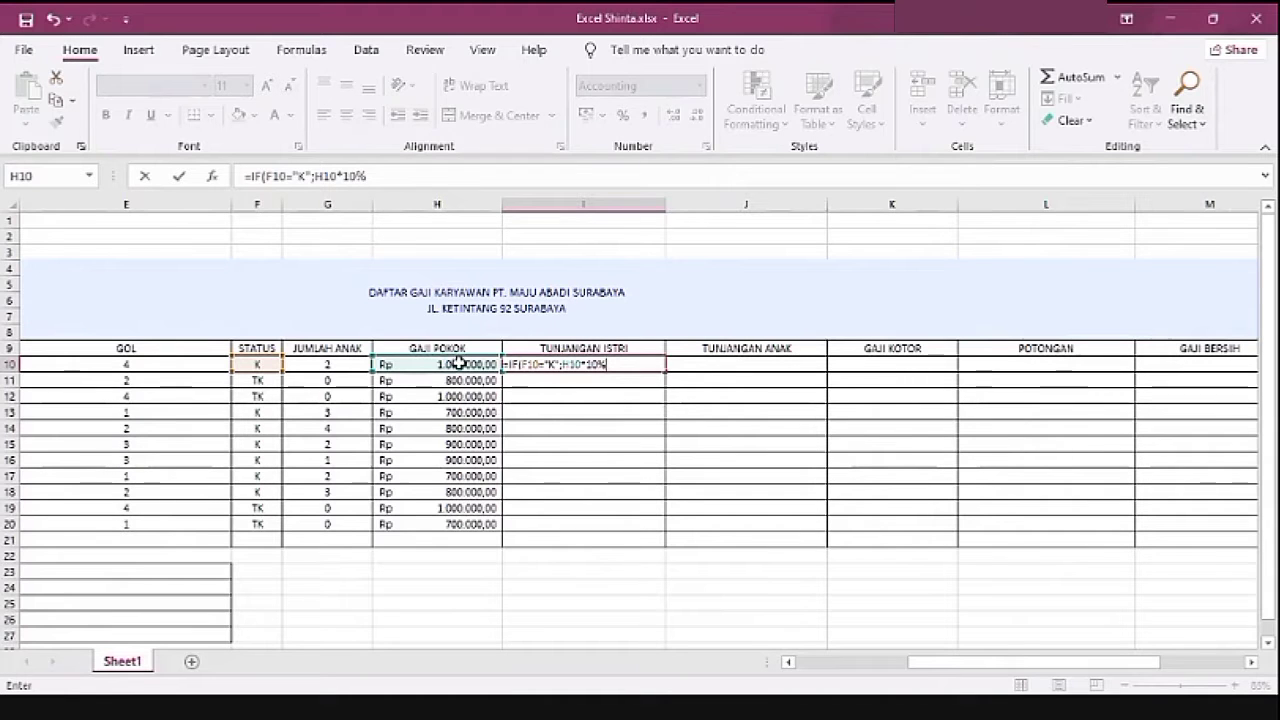
{"action": "type", "text": ";"}
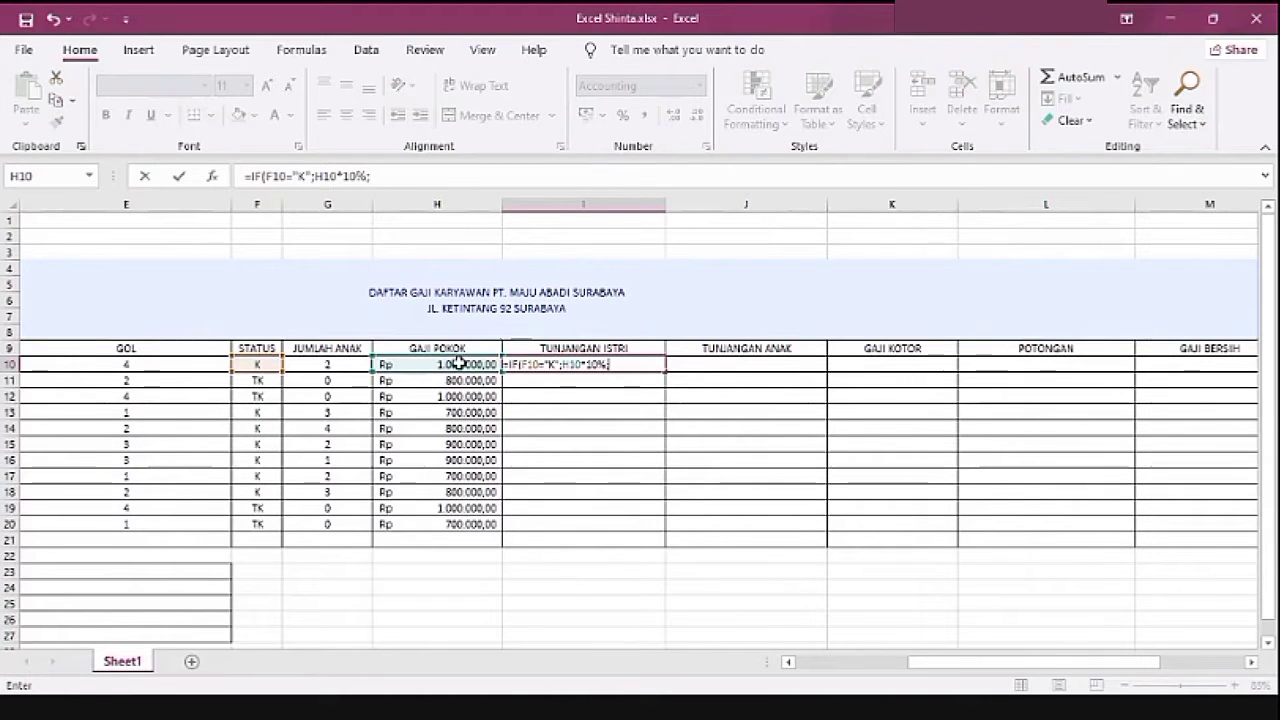
{"action": "type", "text": "0"}
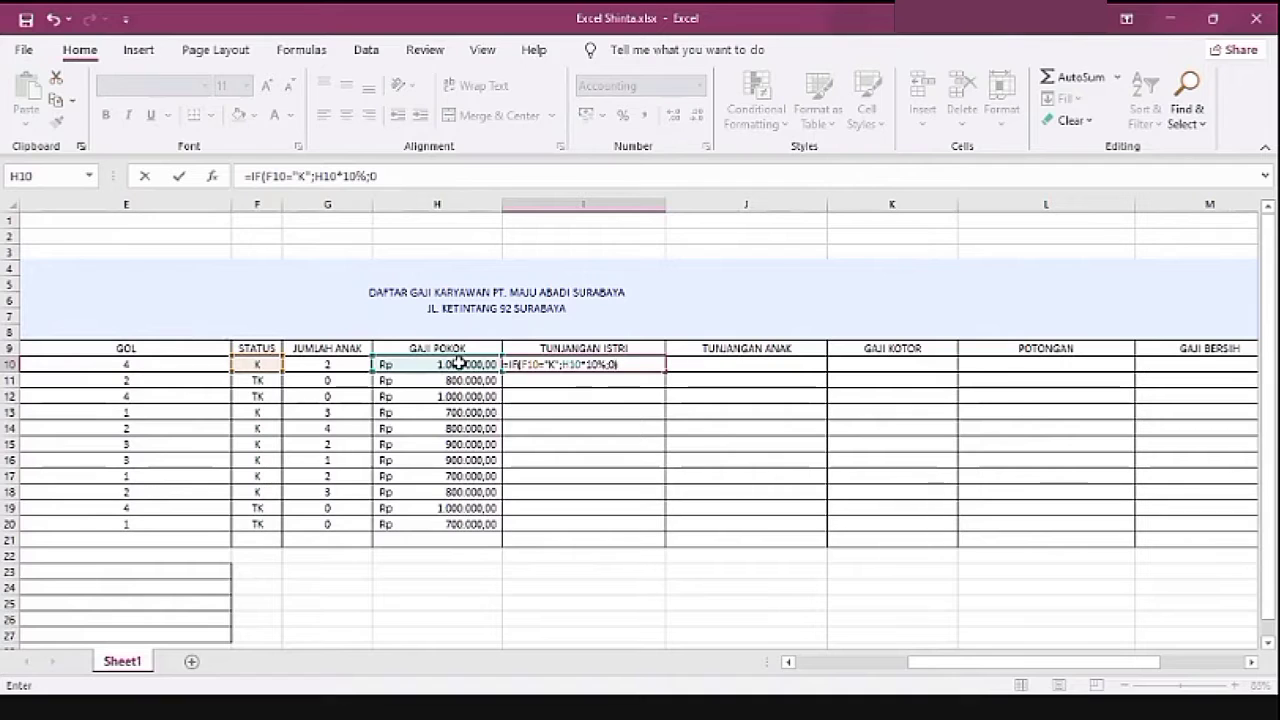
{"action": "key", "text": "Return"}
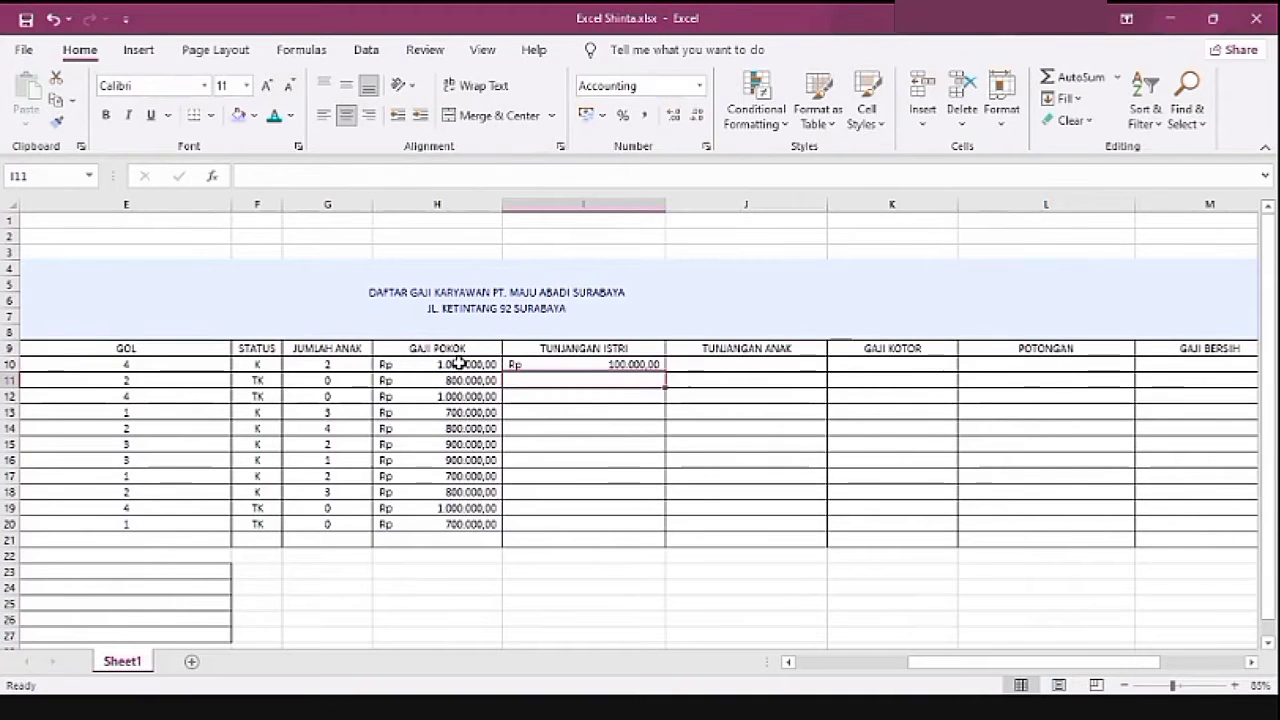
Step: Fill the TUNJANGAN ISTRI formula from I10 down through I20 and check the copied formulas in several rows
{"action": "left_click", "coordinate": [584, 365]}
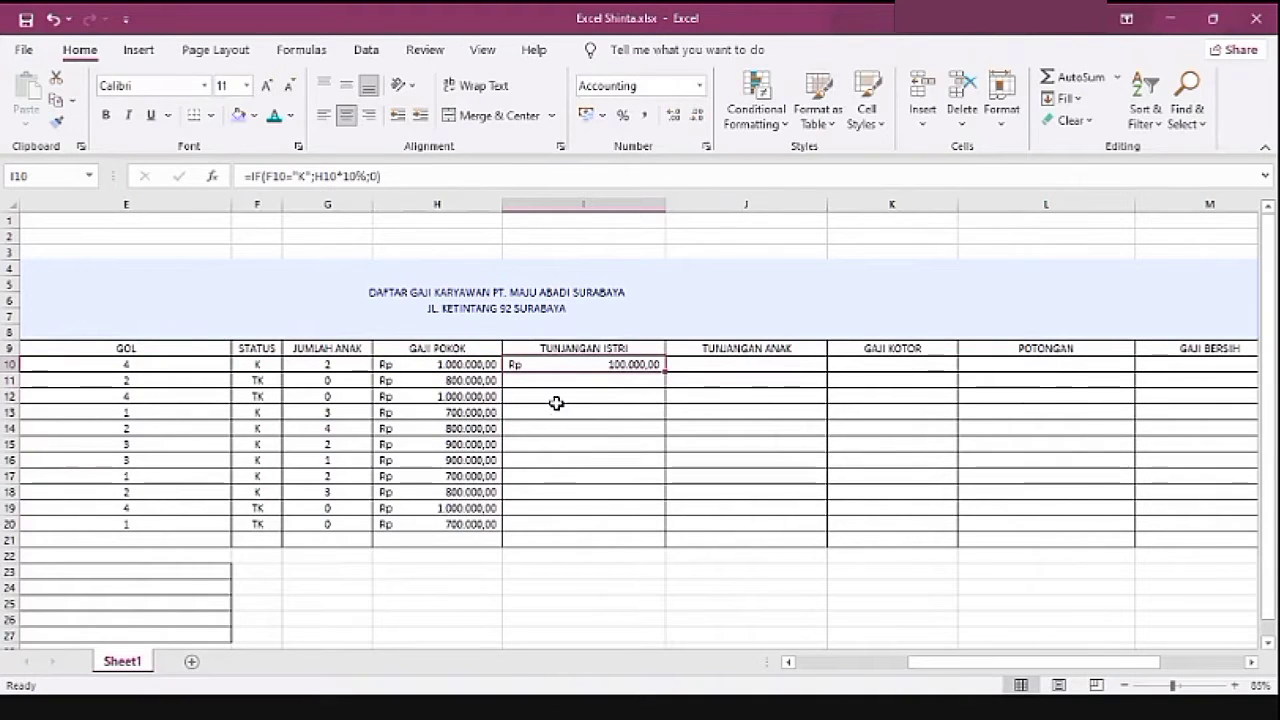
{"action": "left_click_drag", "start_coordinate": [664, 372], "coordinate": [662, 523]}
{"action": "left_click_drag", "start_coordinate": [662, 528], "coordinate": [662, 530]}
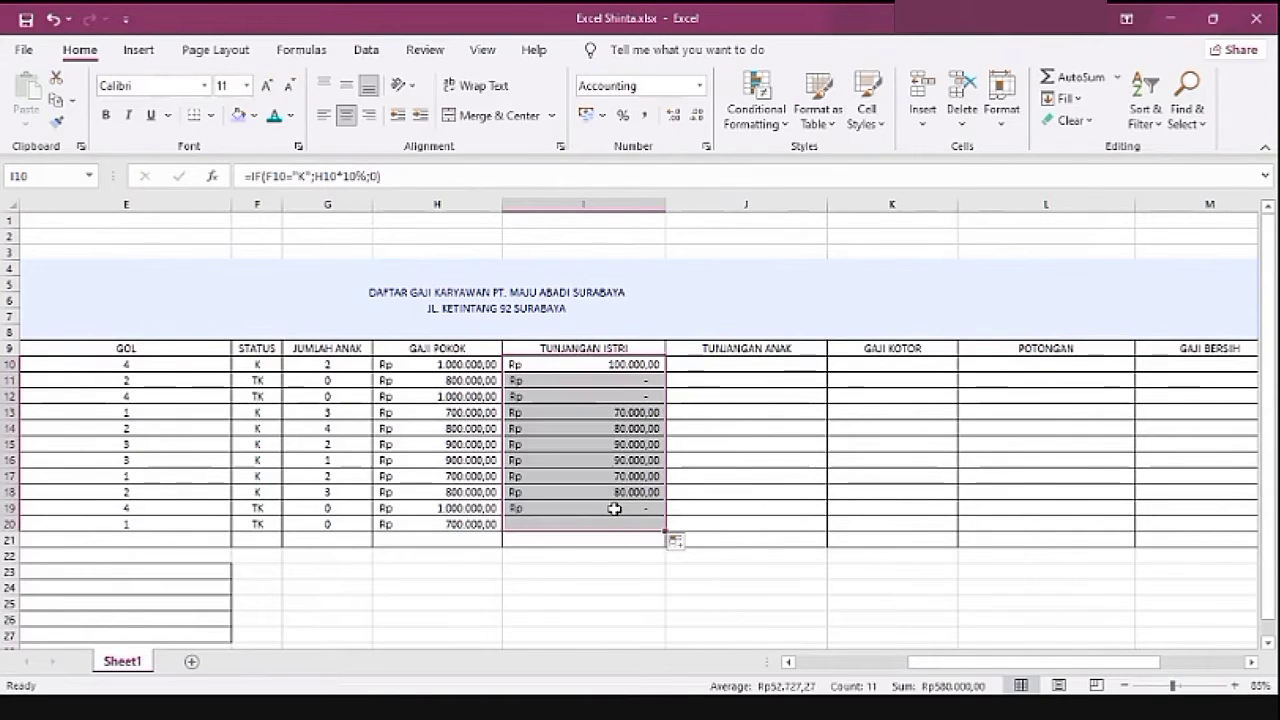
{"action": "left_click", "coordinate": [624, 444]}
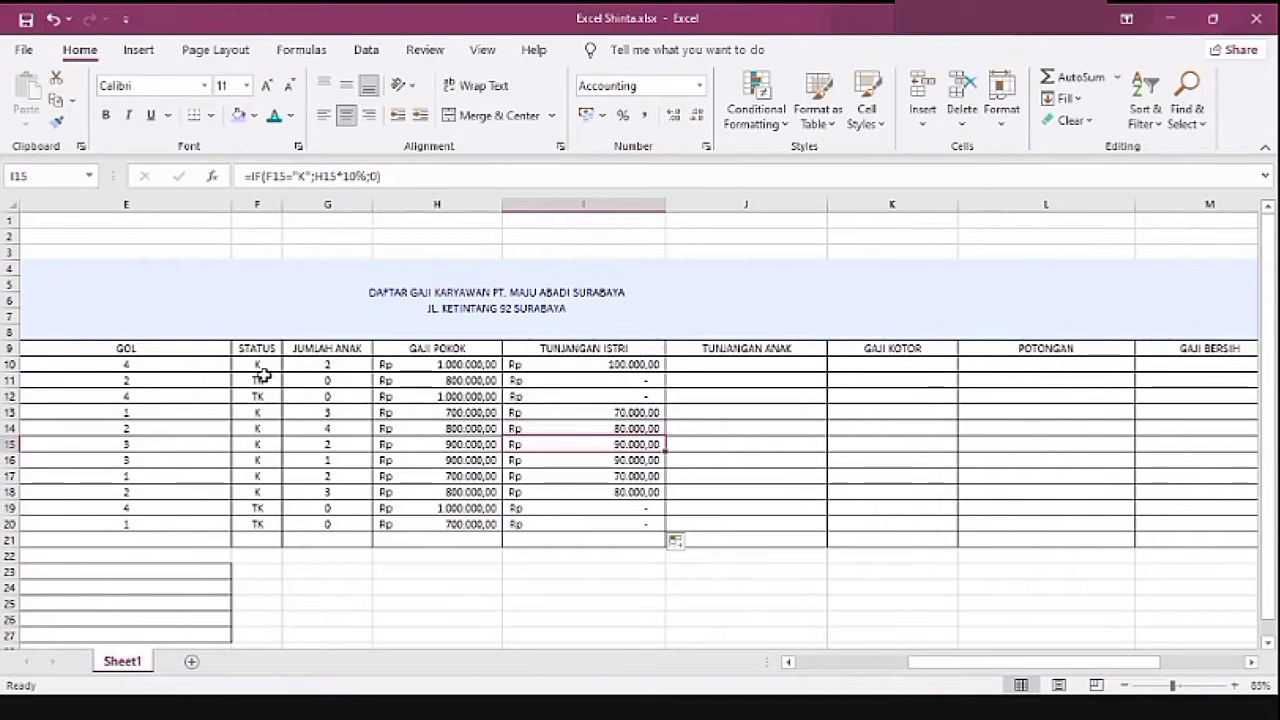
{"action": "left_click", "coordinate": [601, 378]}
{"action": "left_click", "coordinate": [600, 395]}
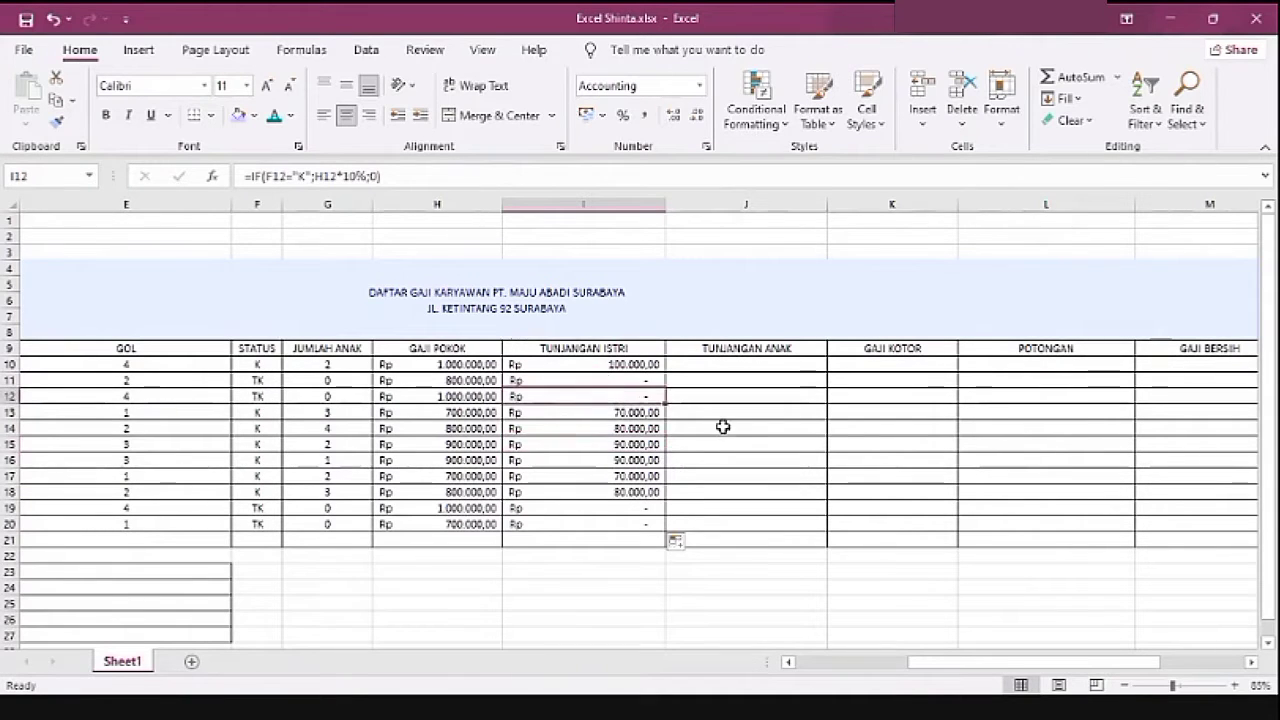
Step: Begin an IF formula in the first TUNJANGAN ANAK cell, J10, testing G10<=2 and returning 5% * H10 * G10 when true
{"action": "left_click", "coordinate": [777, 363]}
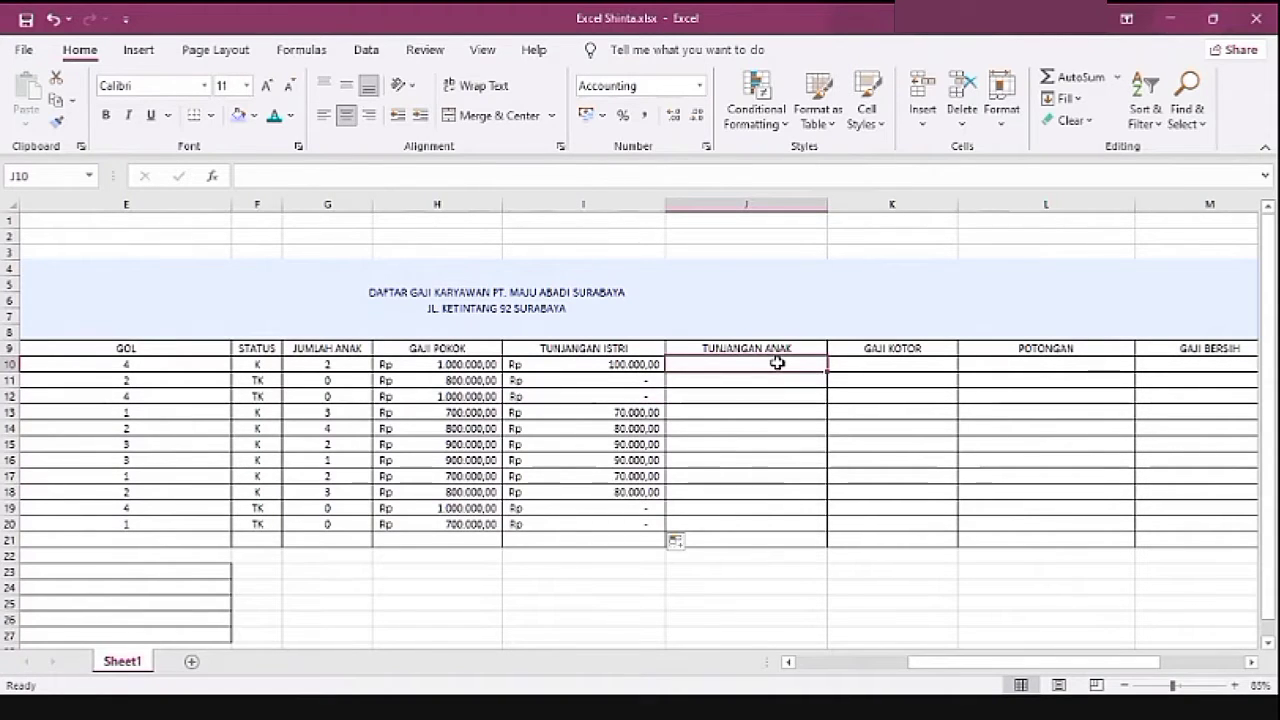
{"action": "type", "text": "=IF("}
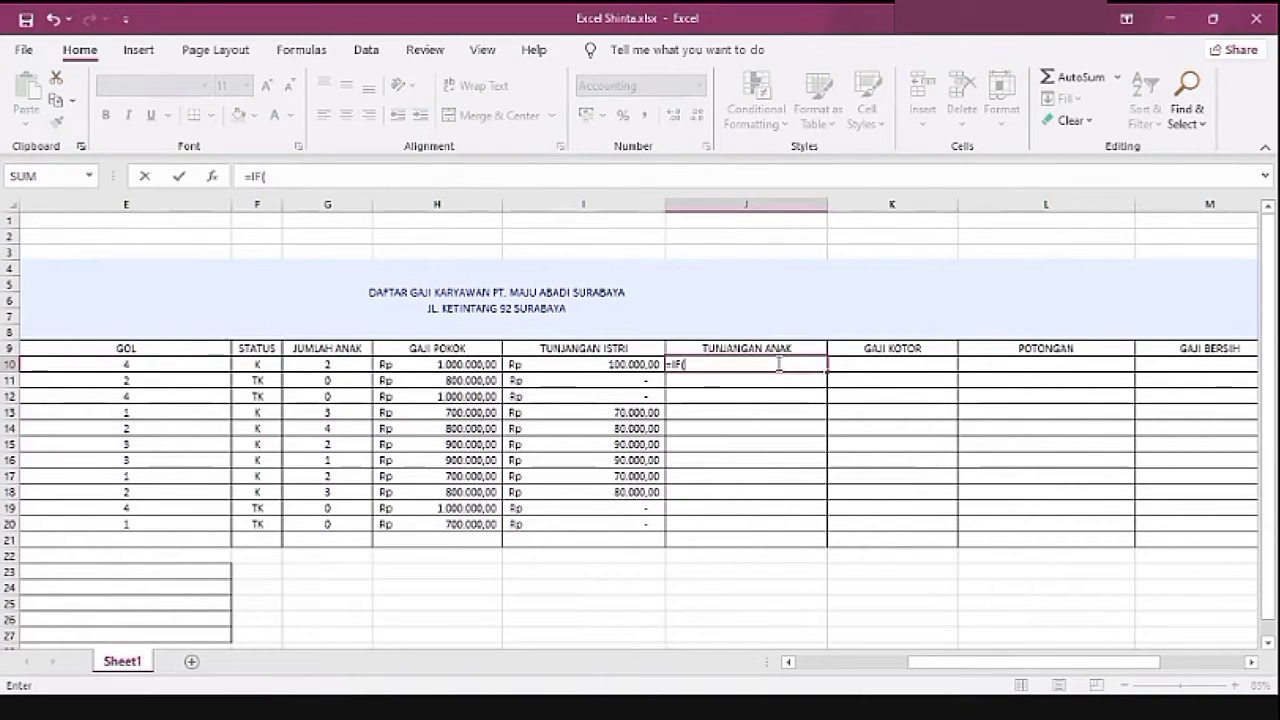
{"action": "left_click", "coordinate": [344, 364]}
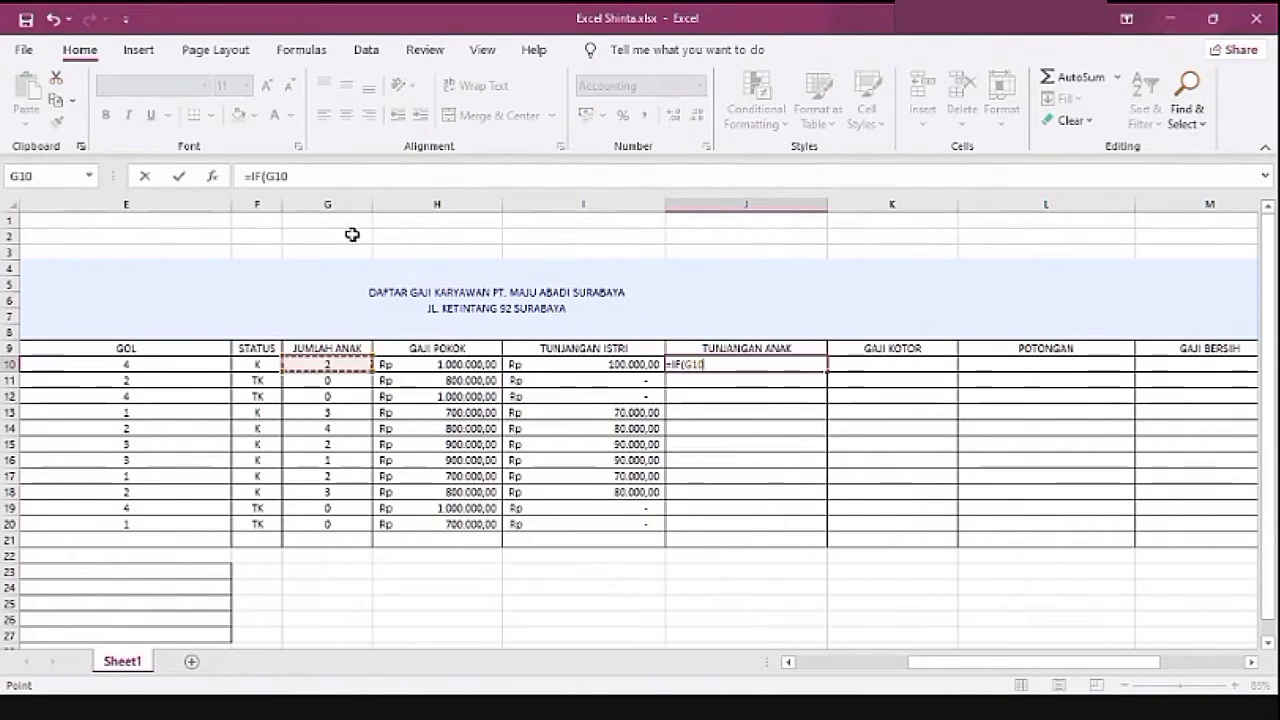
{"action": "type", "text": "<"}
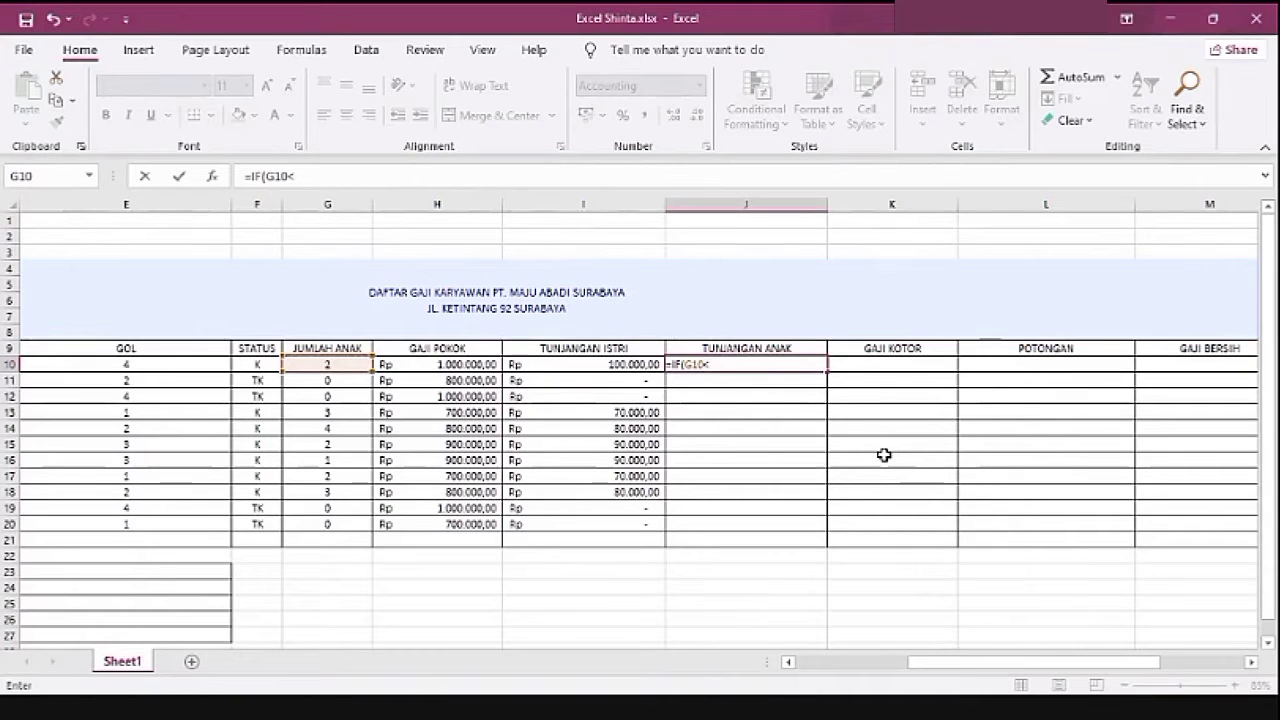
{"action": "type", "text": "=2"}
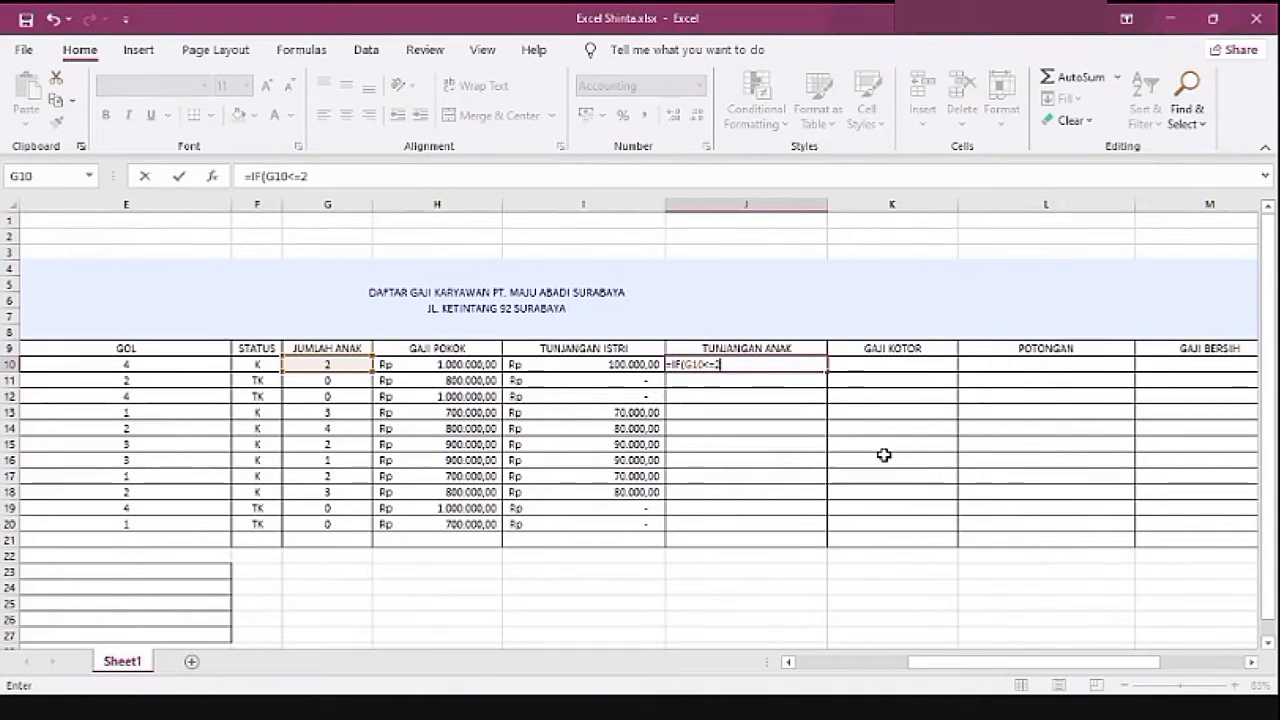
{"action": "type", "text": ";"}
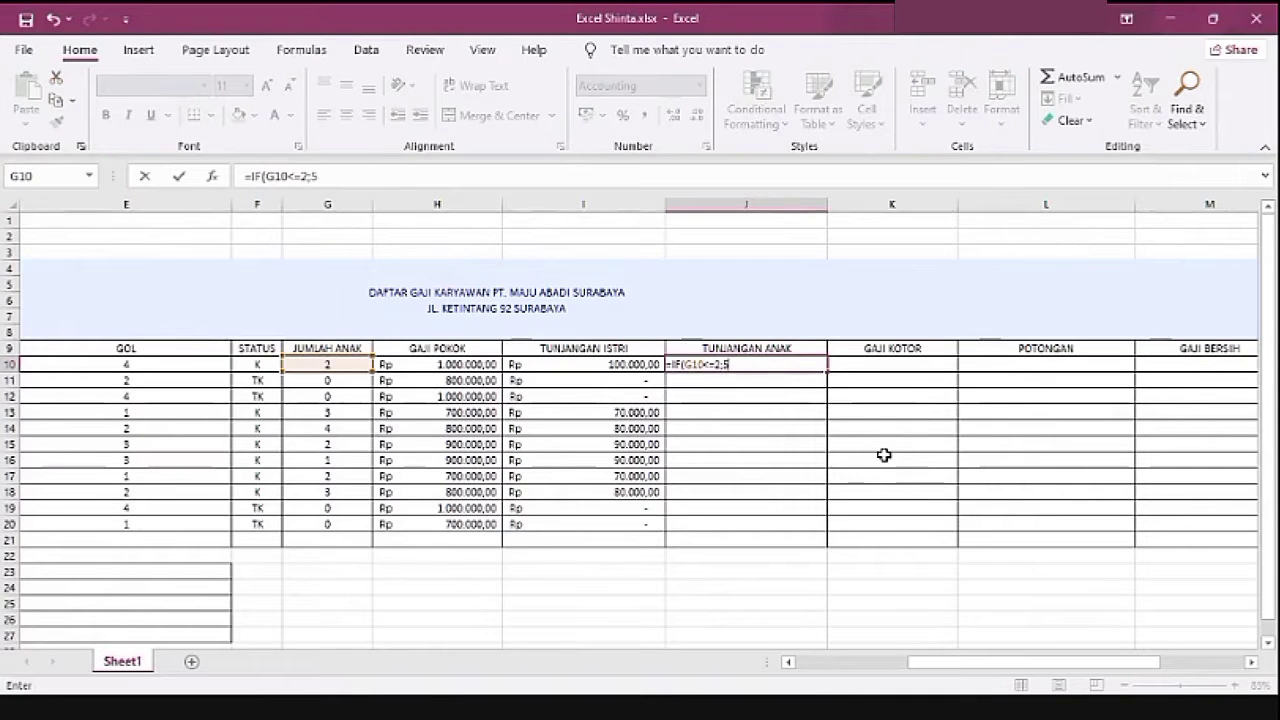
{"action": "type", "text": "5% *"}
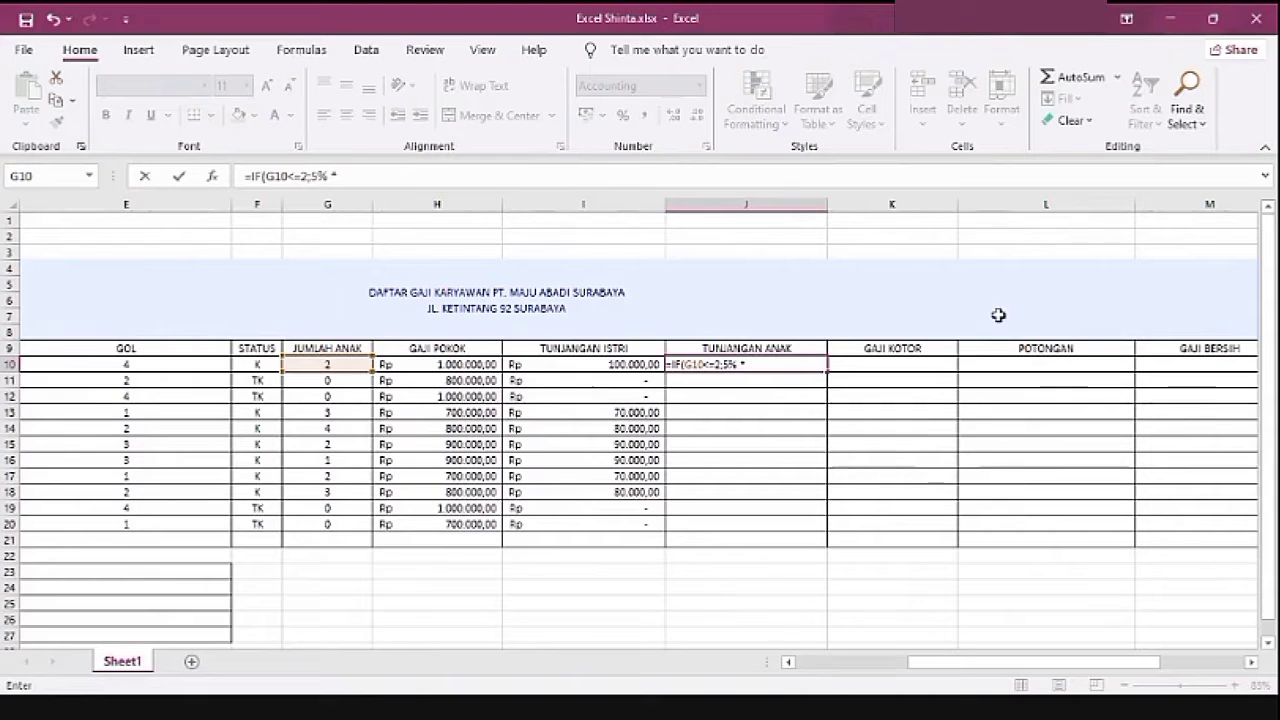
{"action": "left_click", "coordinate": [467, 366]}
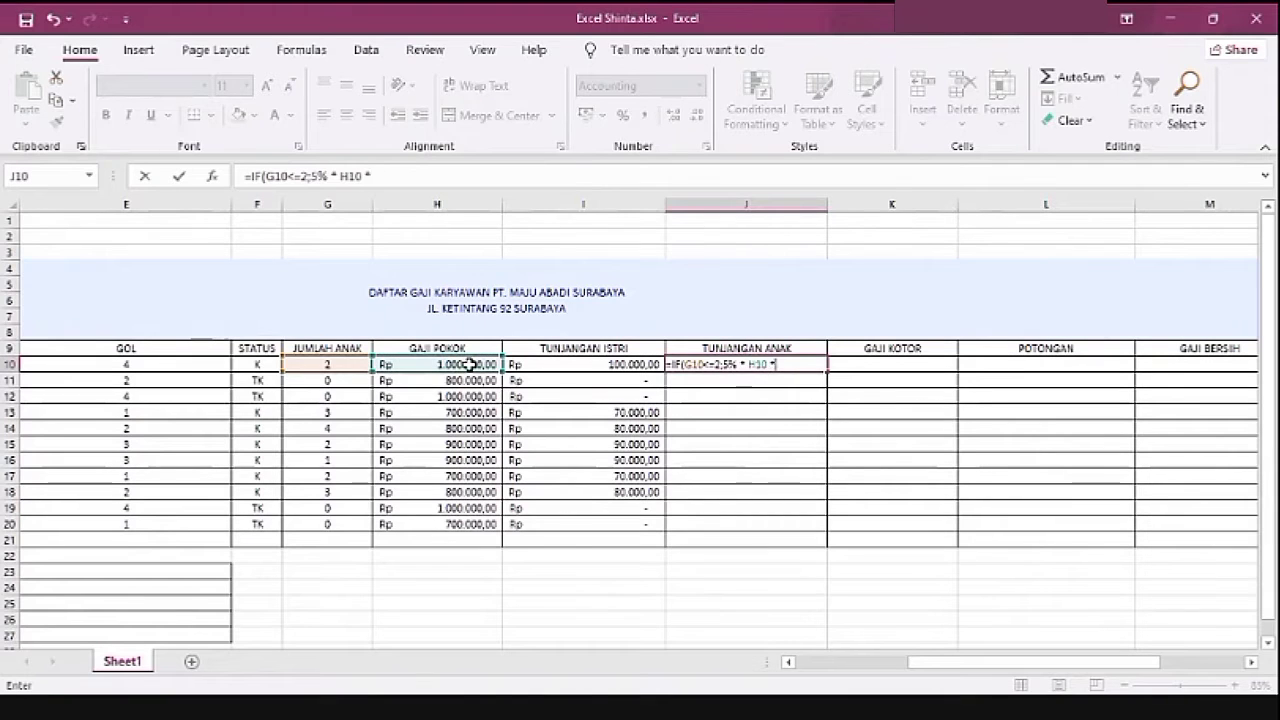
{"action": "type", "text": "*"}
{"action": "left_click", "coordinate": [335, 365]}
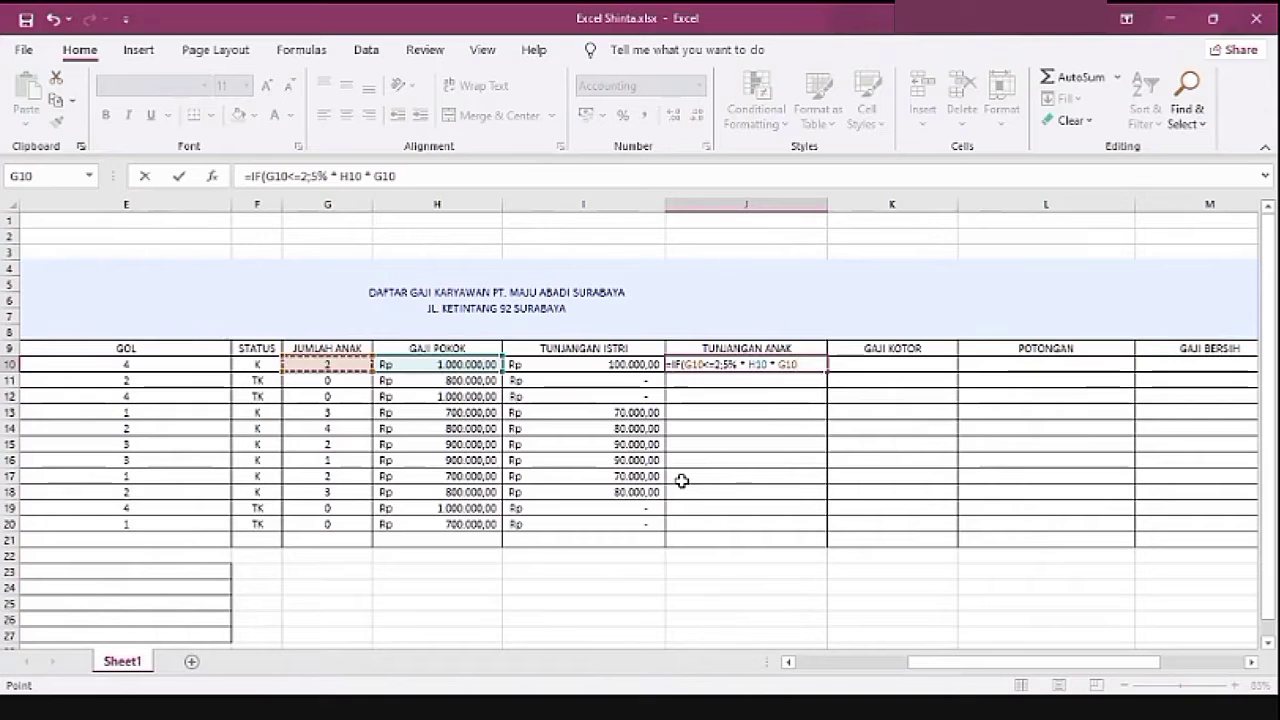
Step: Complete the IF formula in J10 with 5% * H10 * 2 as the false result
{"action": "type", "text": ";"}
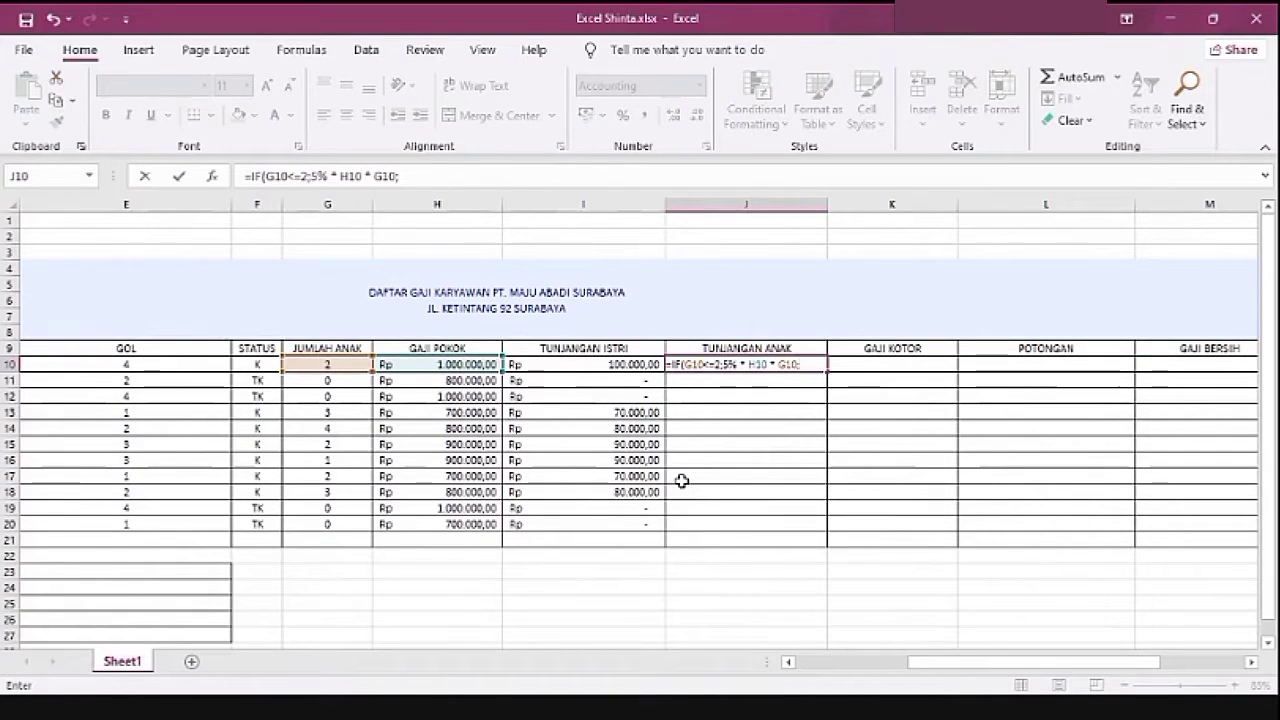
{"action": "type", "text": "5% *"}
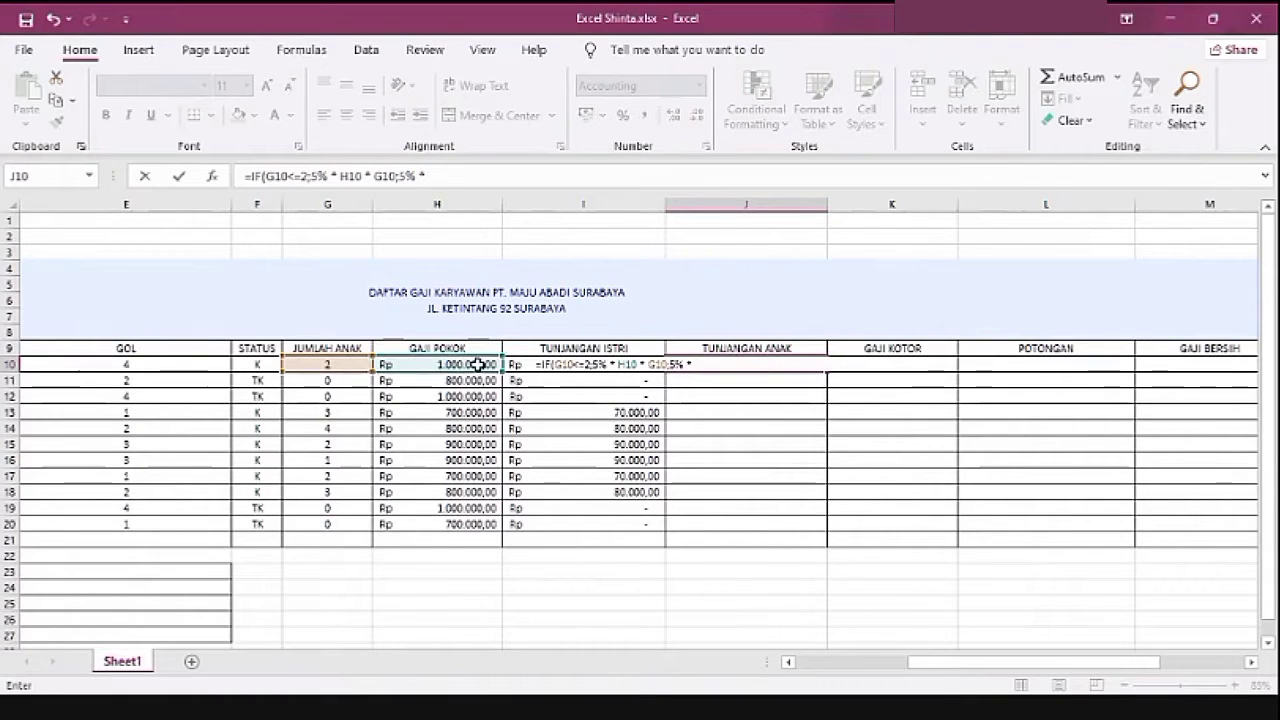
{"action": "left_click", "coordinate": [440, 364]}
{"action": "type", "text": "* "}
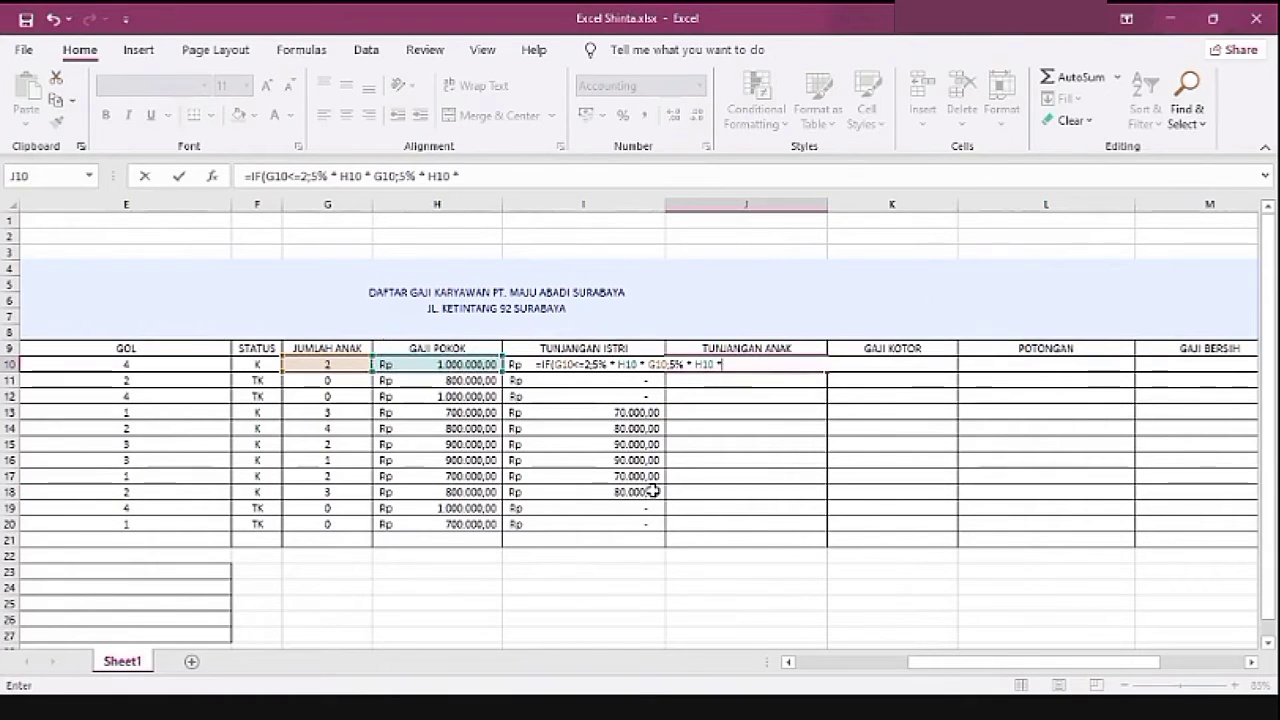
{"action": "type", "text": "2)"}
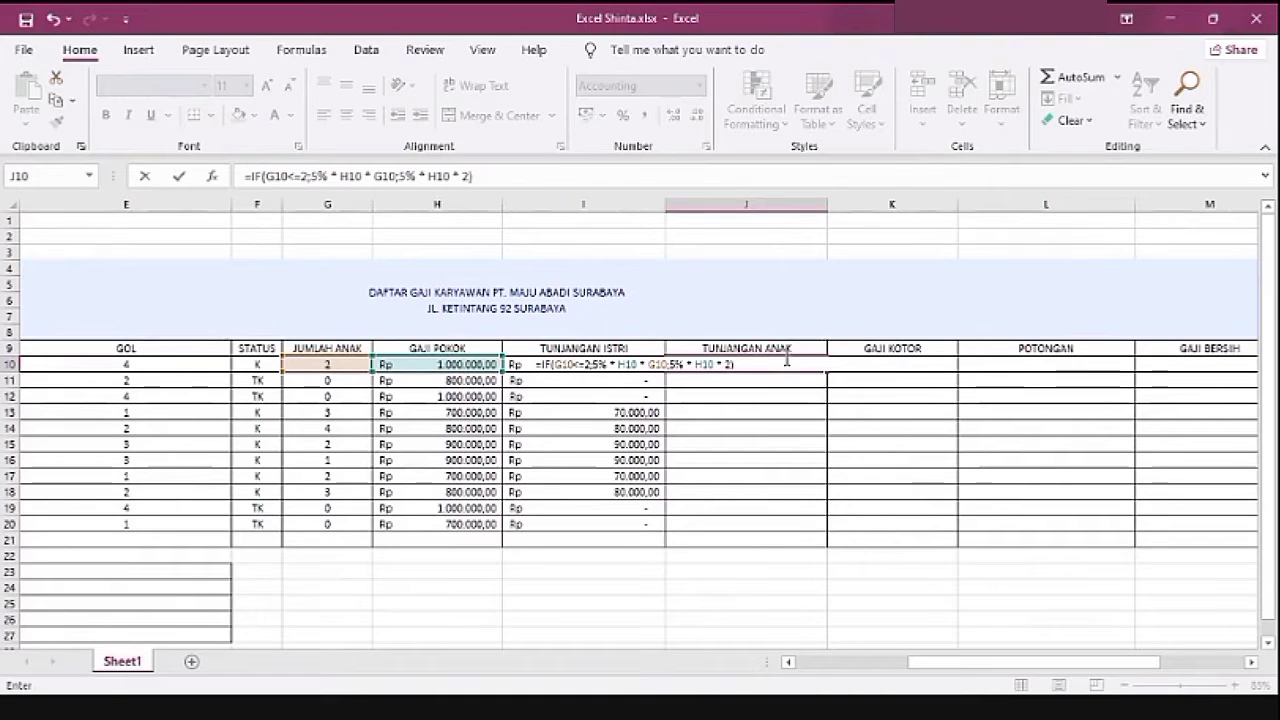
{"action": "key", "text": "Return"}
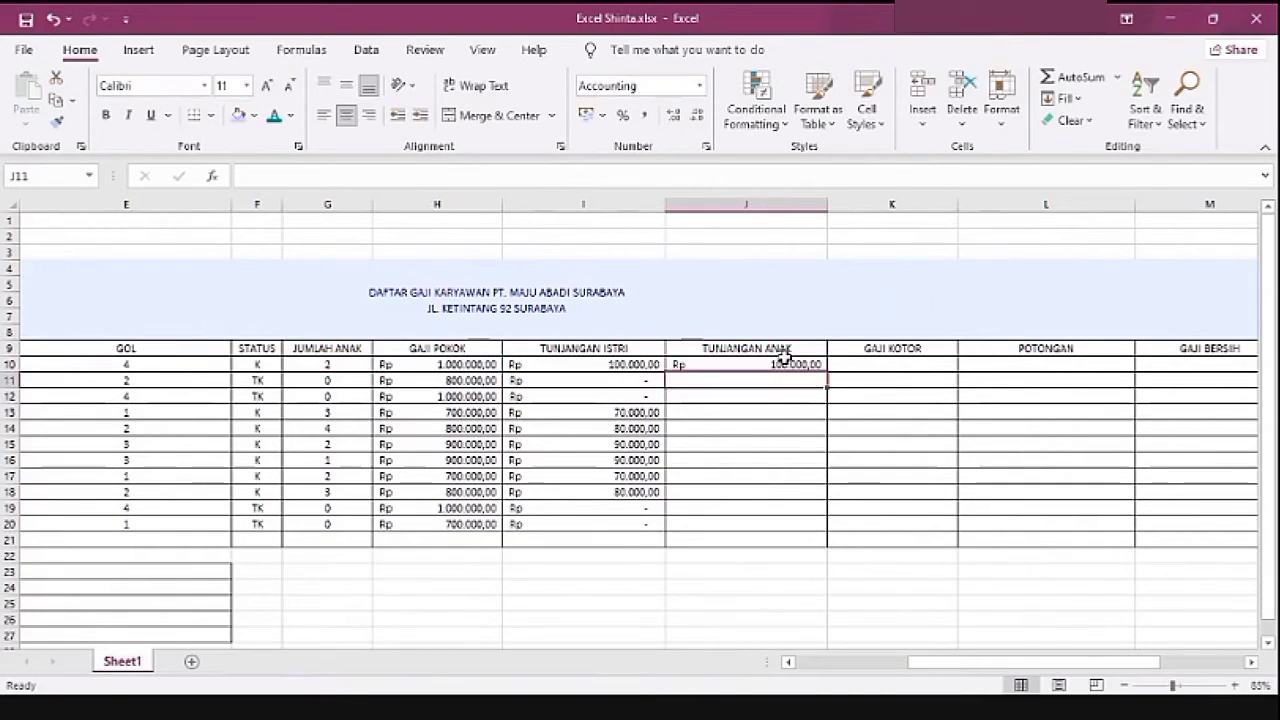
Step: Fill the TUNJANGAN ANAK formula from J10 down through J20 and check the copied formula in J12
{"action": "left_click", "coordinate": [785, 360]}
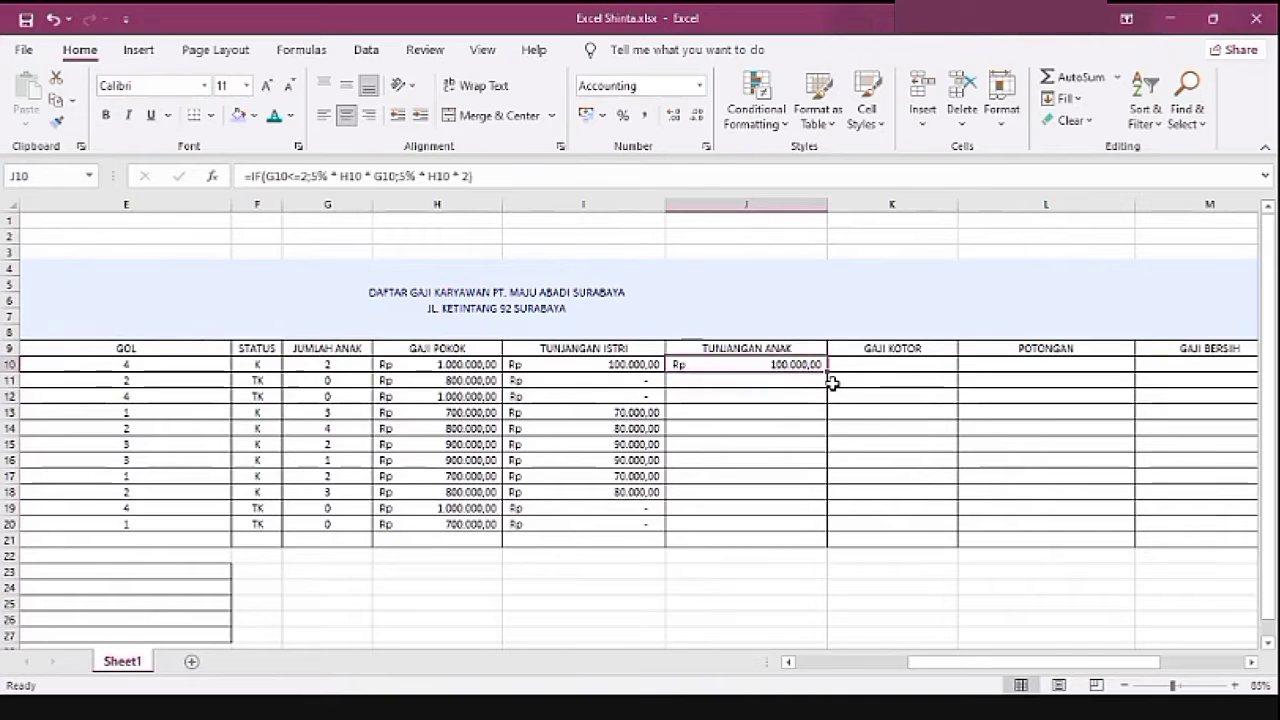
{"action": "left_click_drag", "start_coordinate": [838, 396], "coordinate": [851, 531]}
{"action": "left_click", "coordinate": [736, 400]}
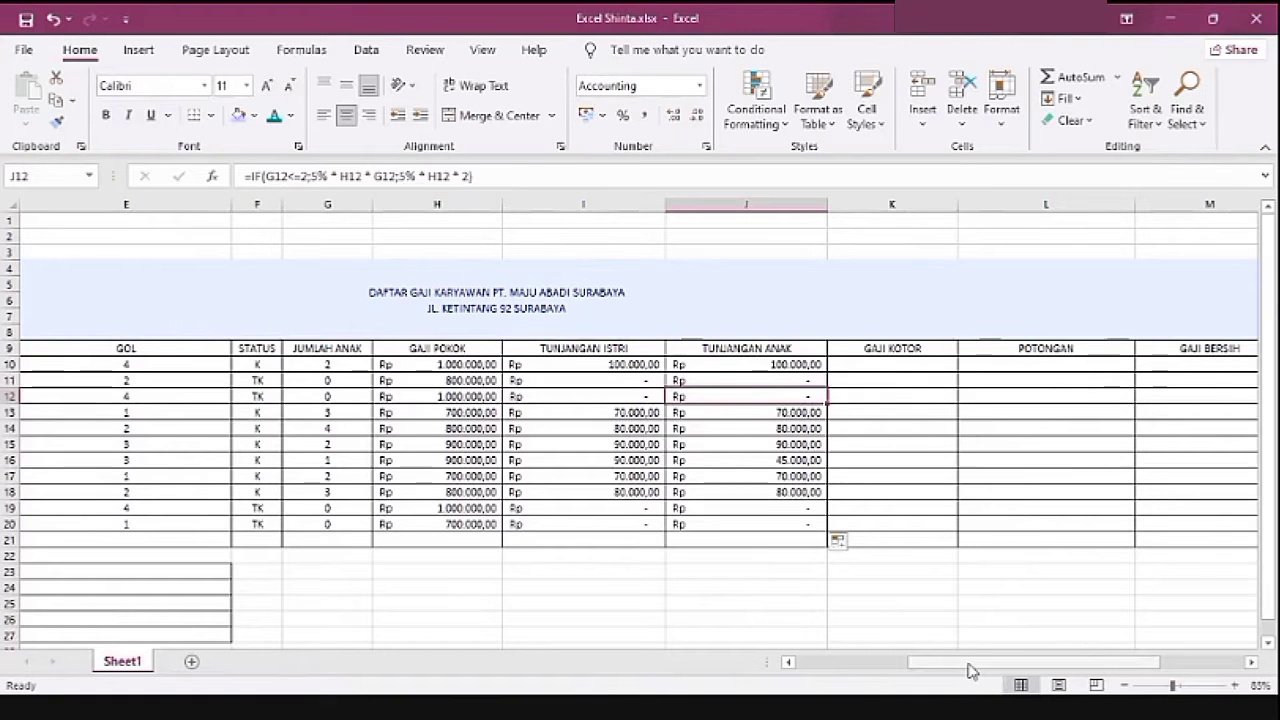
{"action": "left_click_drag", "start_coordinate": [968, 664], "coordinate": [997, 664]}
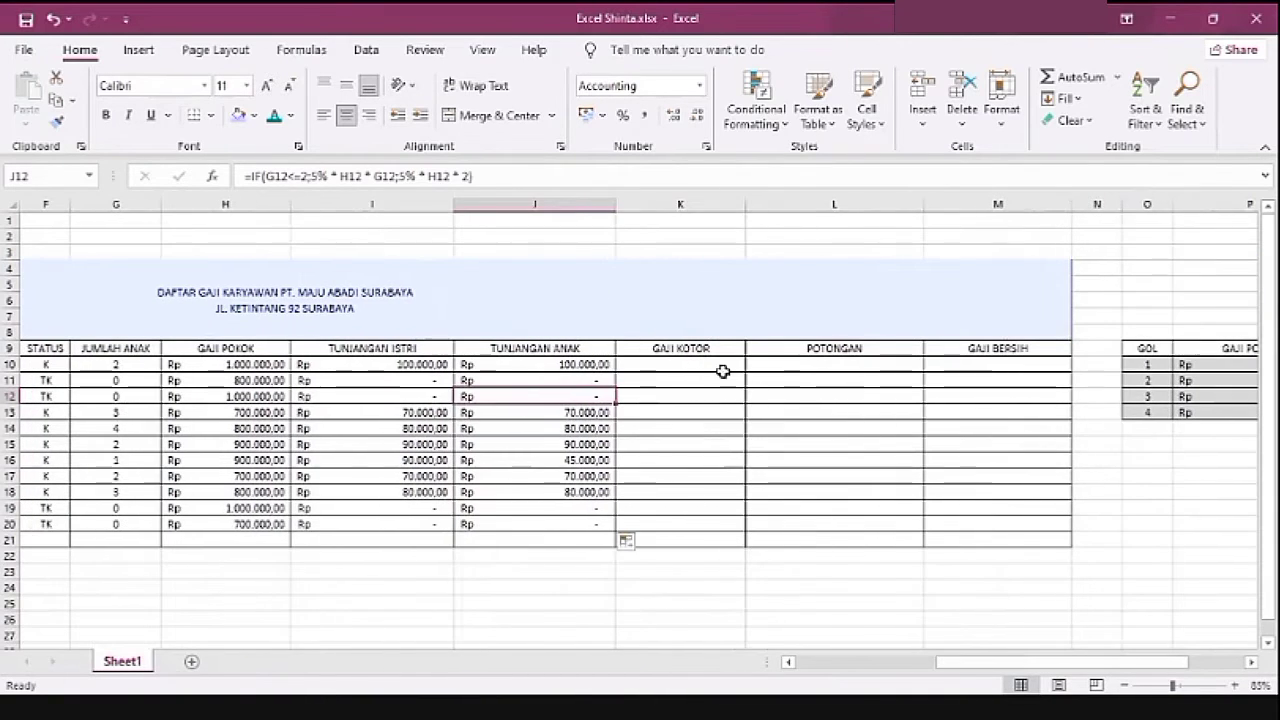
{"action": "left_click", "coordinate": [700, 363]}
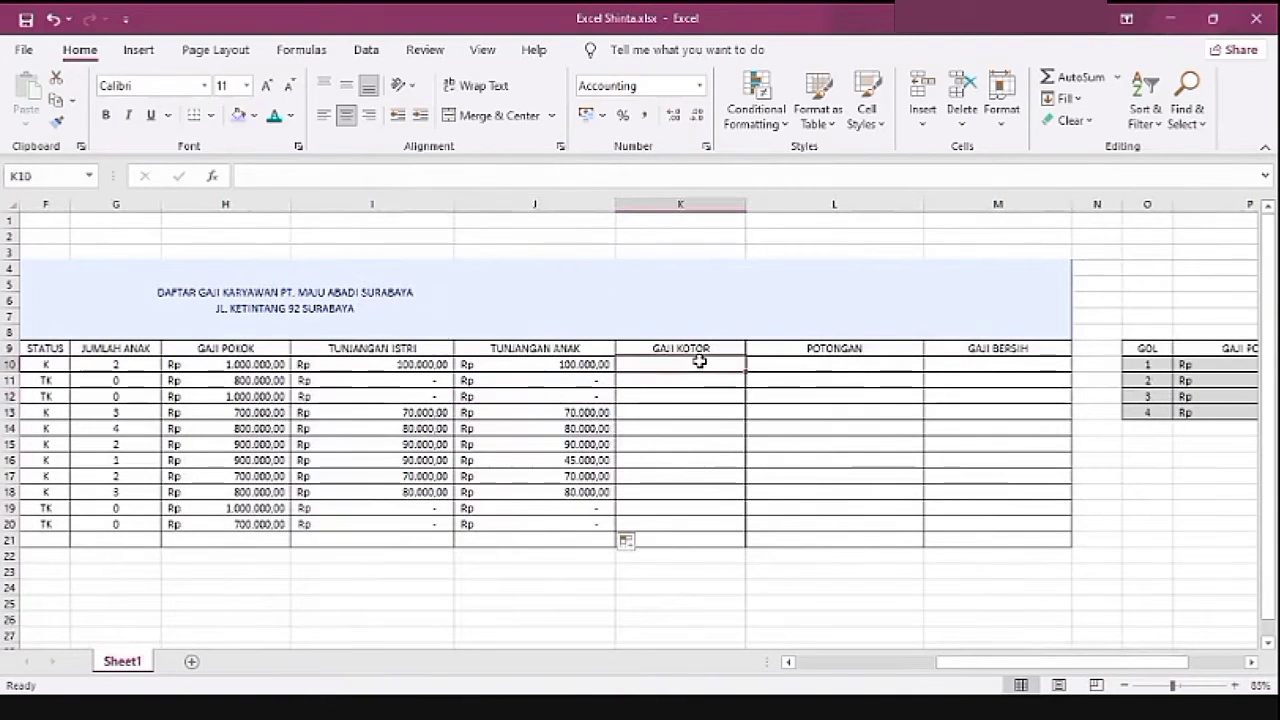
{"action": "left_click", "coordinate": [249, 365]}
{"action": "left_click_drag", "start_coordinate": [249, 365], "coordinate": [529, 364]}
{"action": "left_click", "coordinate": [668, 366]}
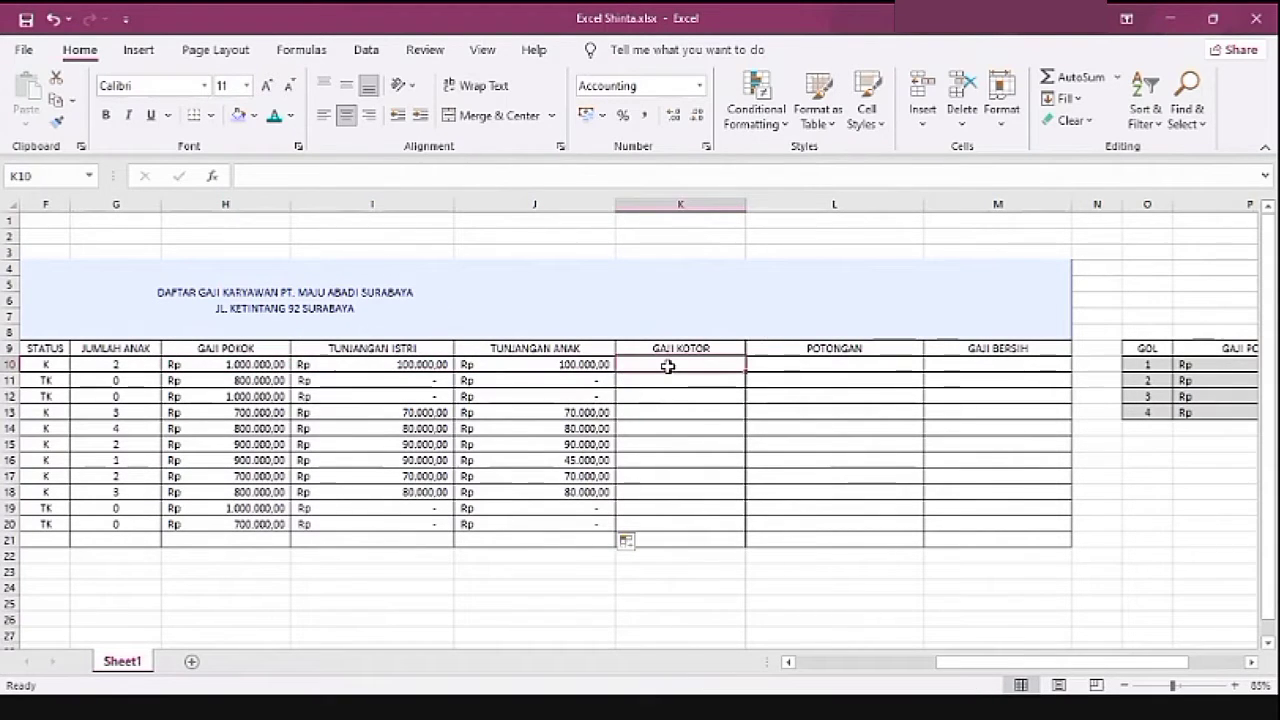
{"action": "type", "text": "="}
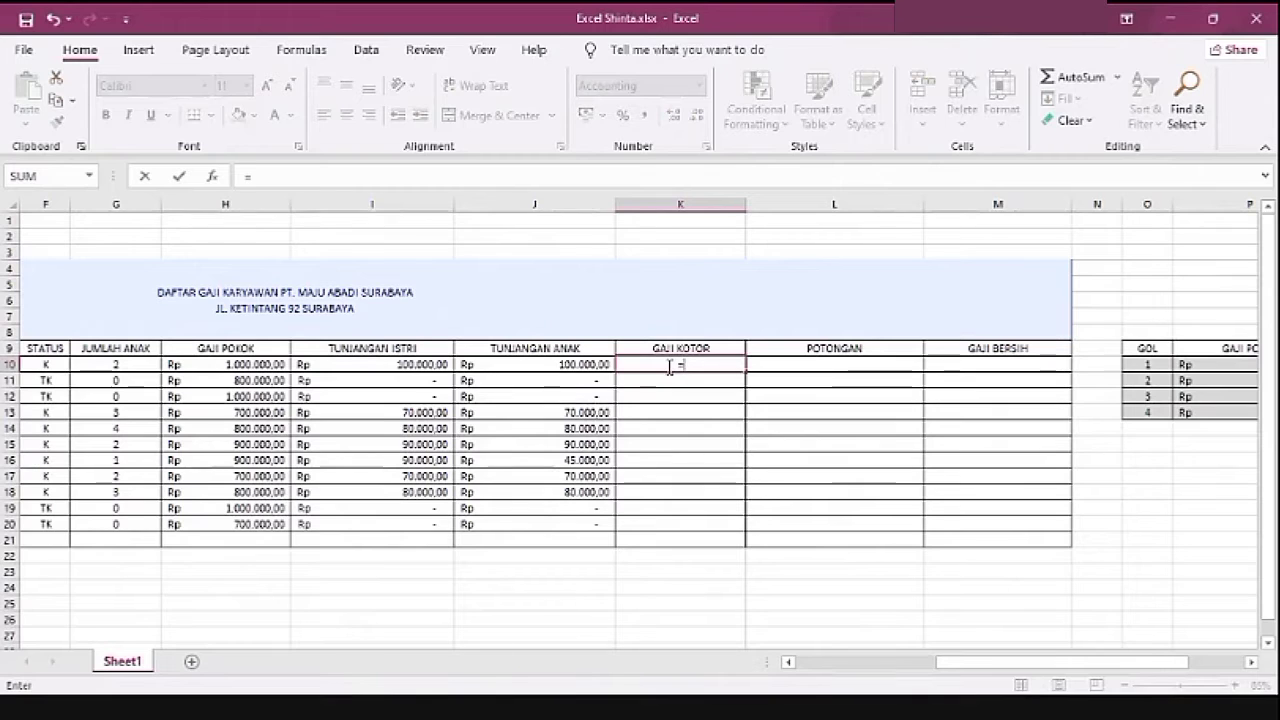
{"action": "key", "text": "BackSpace"}
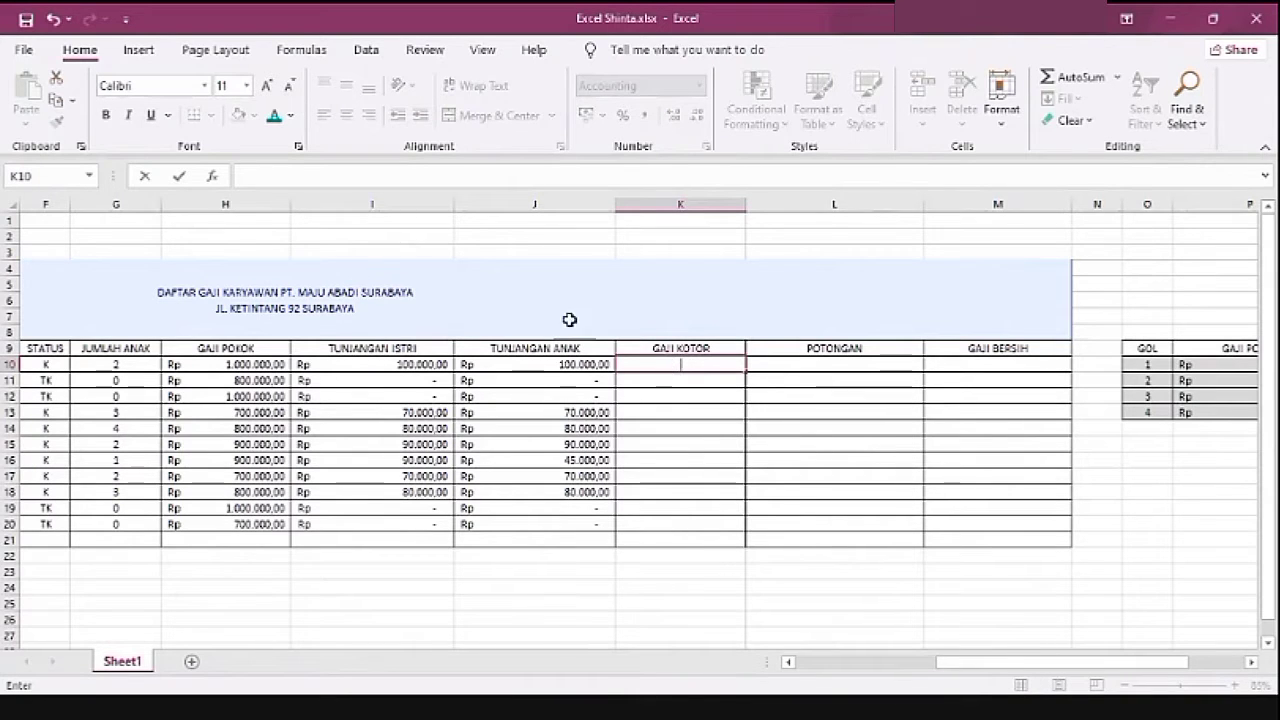
{"action": "left_click", "coordinate": [221, 364]}
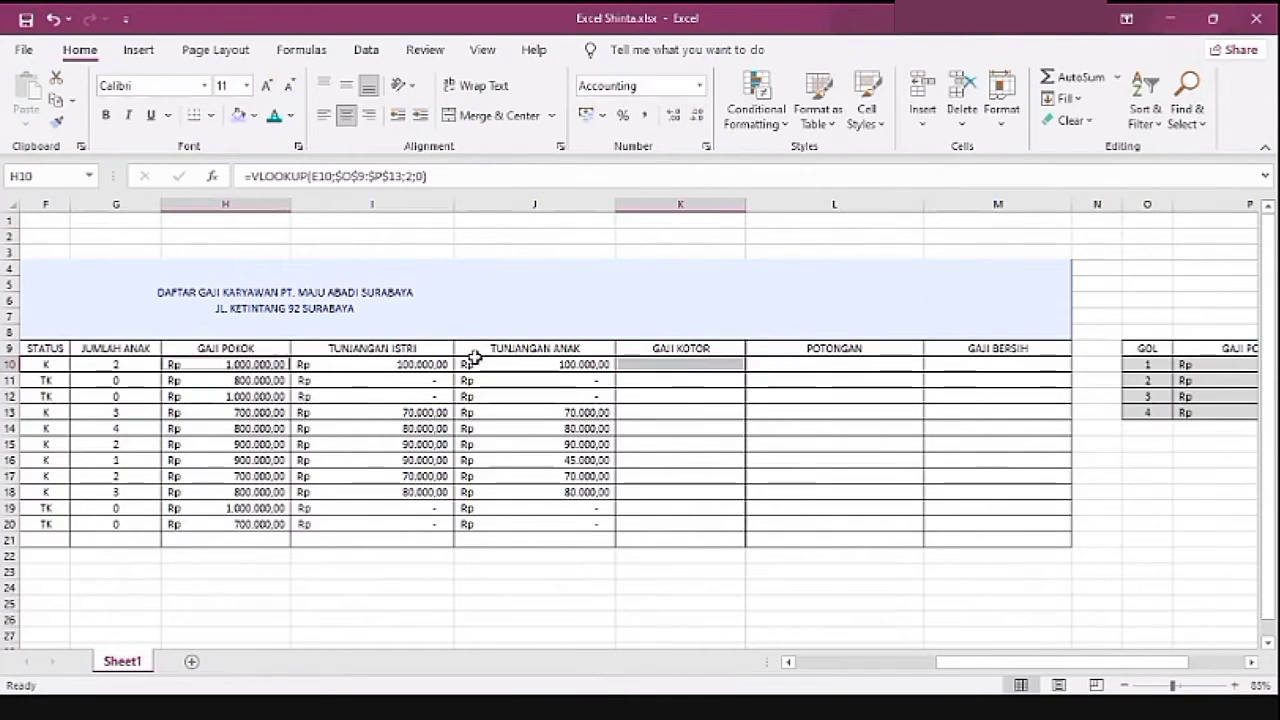
Step: Enter the formula =H10+I10+J10 in the first GAJI KOTOR cell, K10
{"action": "left_click", "coordinate": [680, 368]}
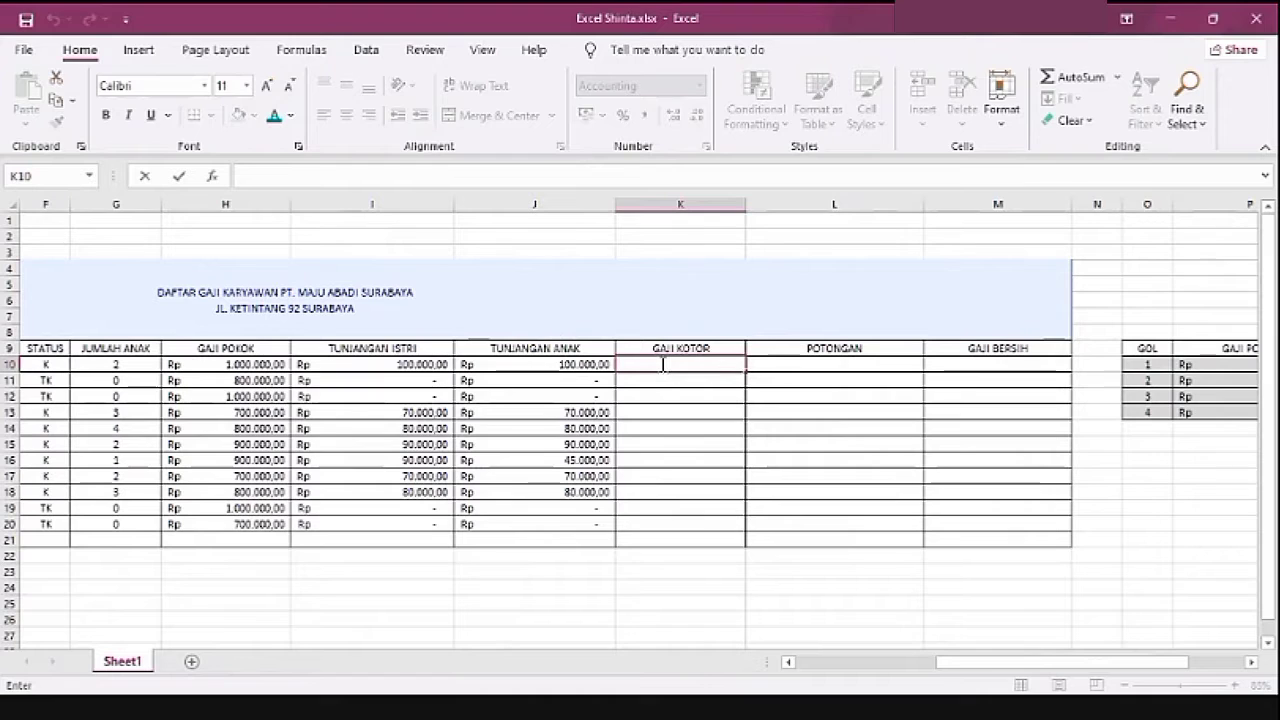
{"action": "type", "text": "="}
{"action": "left_click", "coordinate": [263, 364]}
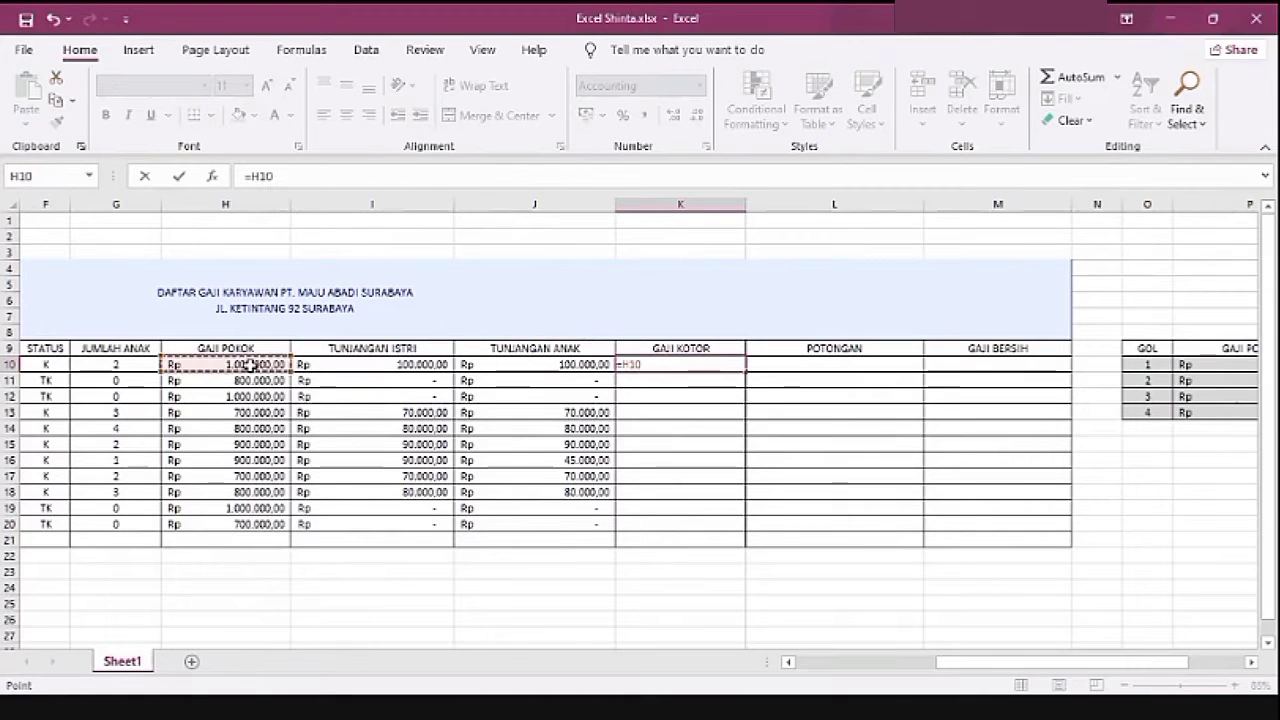
{"action": "type", "text": "+"}
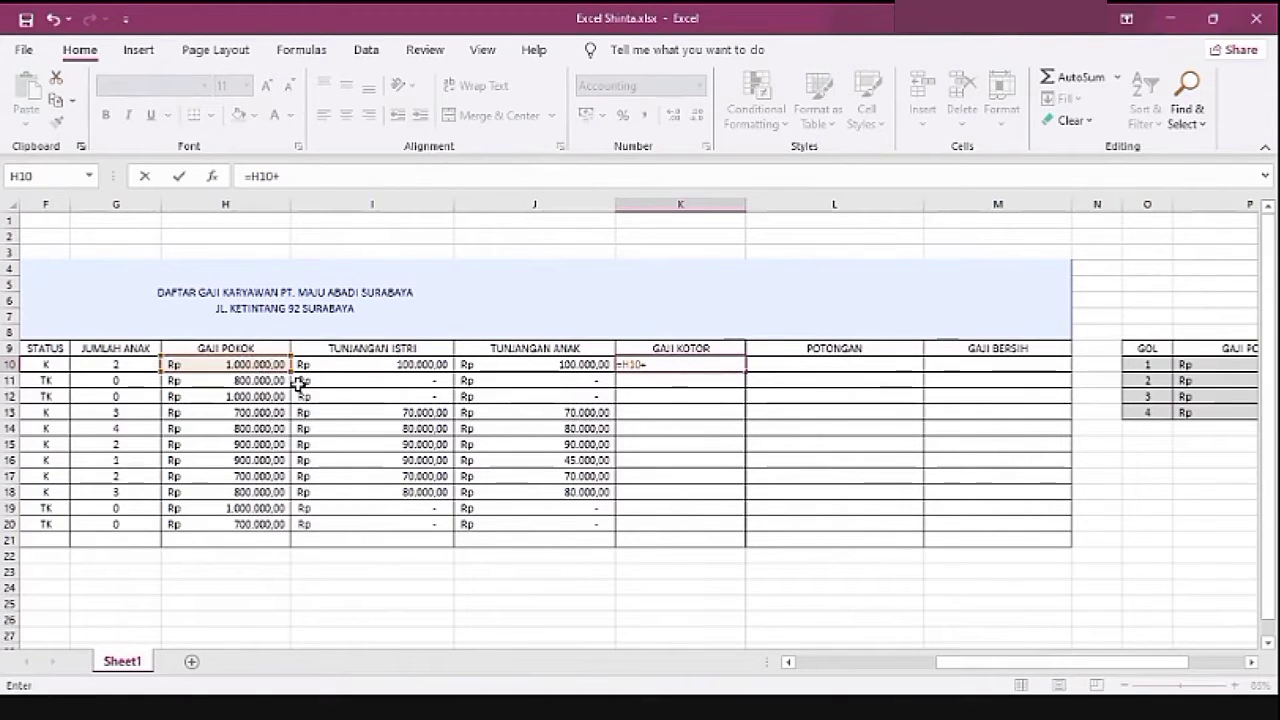
{"action": "left_click", "coordinate": [347, 368]}
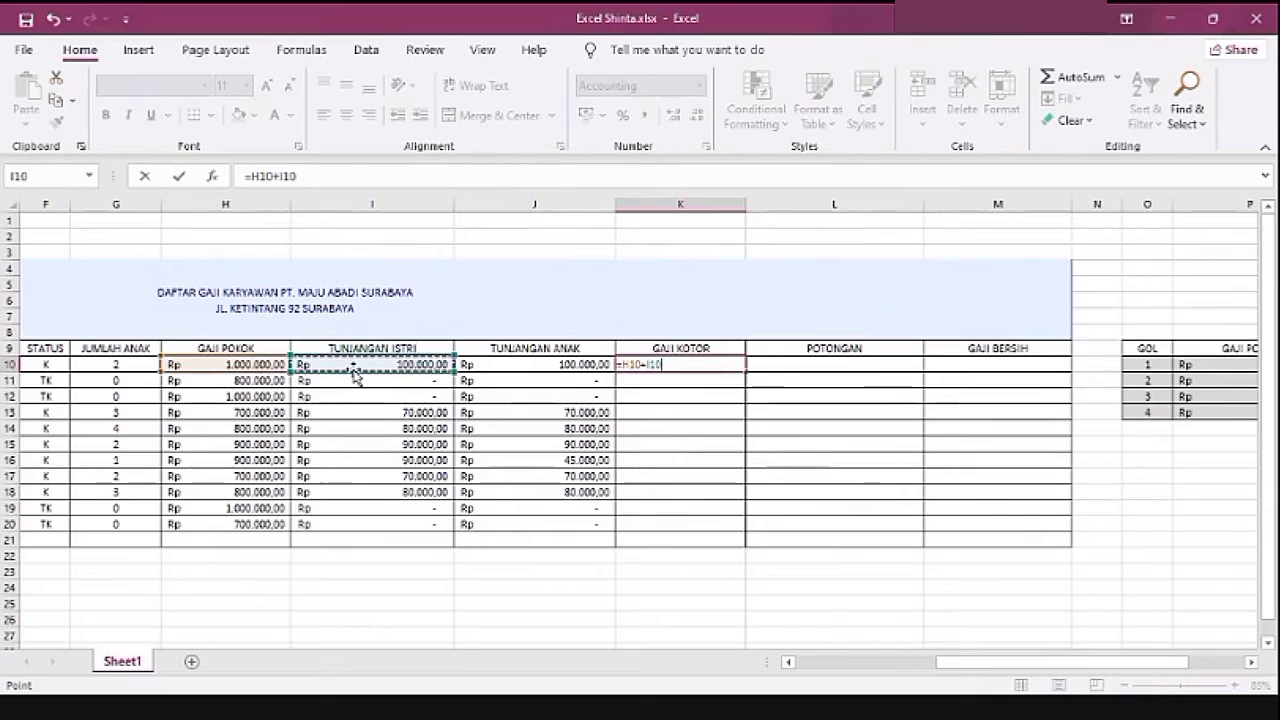
{"action": "type", "text": "+"}
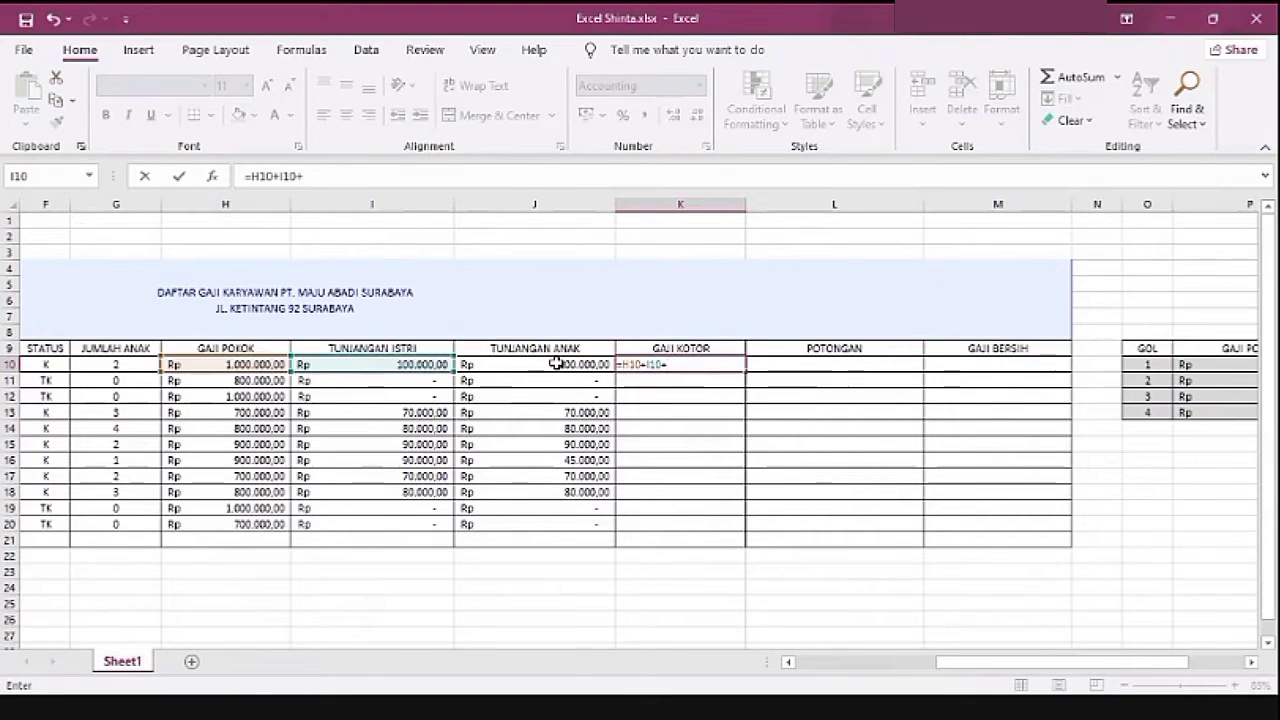
{"action": "left_click", "coordinate": [556, 364]}
{"action": "key", "text": "Return"}
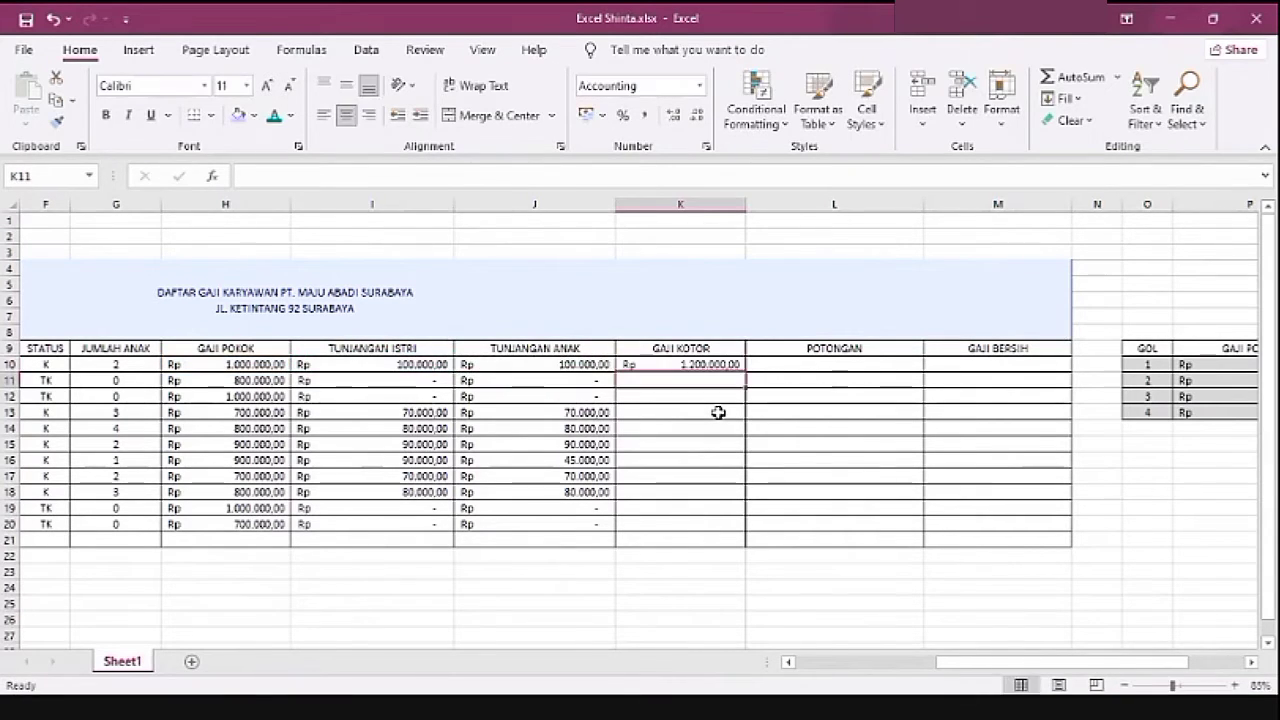
Step: Fill the GAJI KOTOR formula from K10 down through K20 and check the copied formula in K13
{"action": "left_click", "coordinate": [692, 365]}
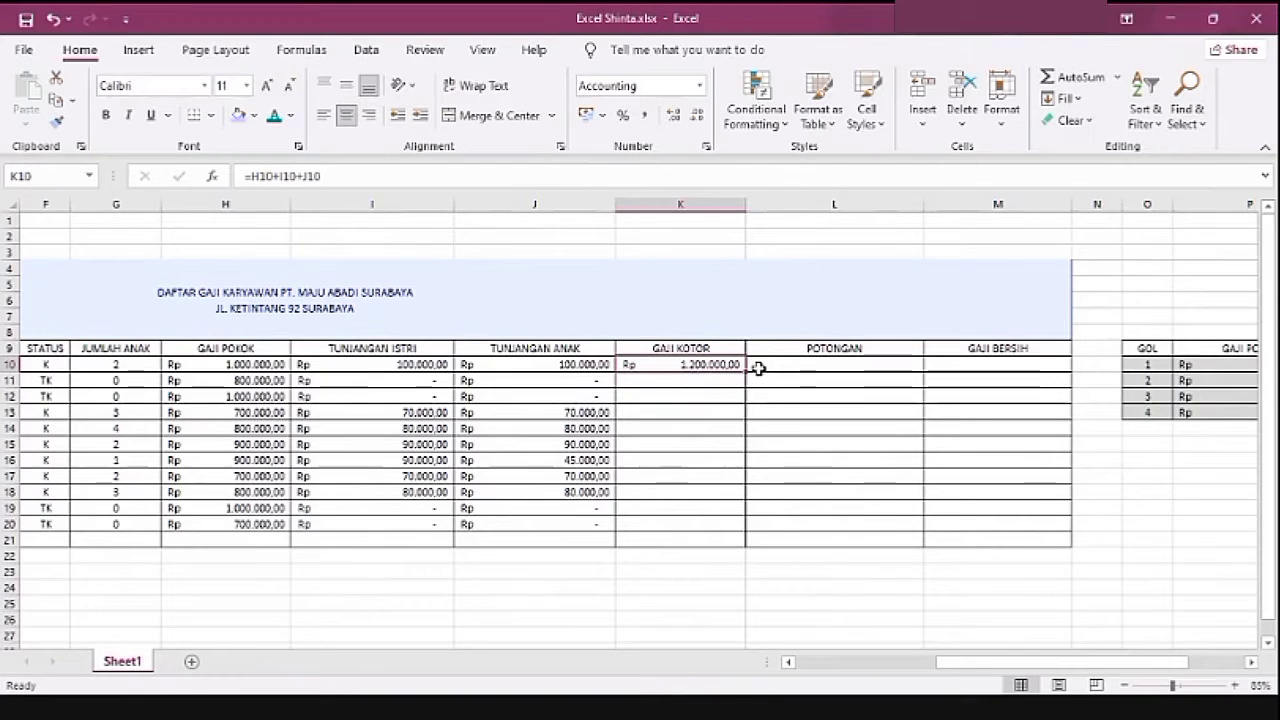
{"action": "left_click_drag", "start_coordinate": [746, 371], "coordinate": [743, 527]}
{"action": "left_click", "coordinate": [722, 413]}
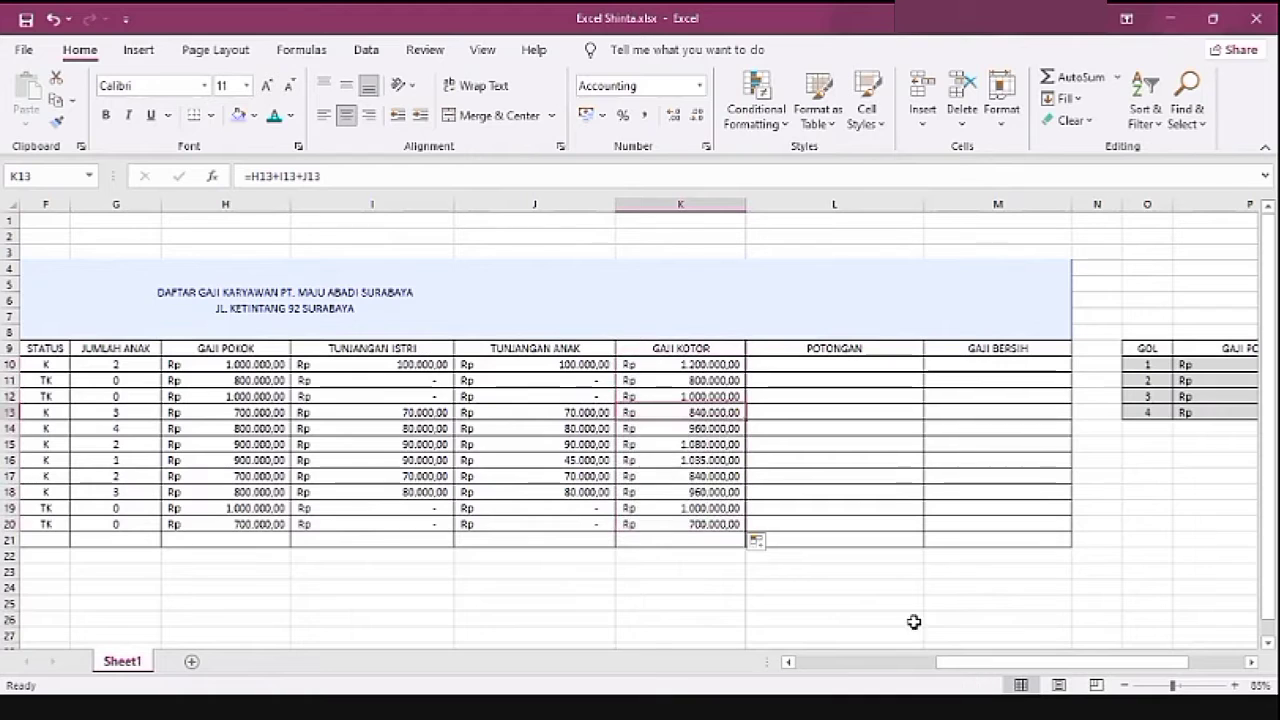
Step: Calculate POTONGAN in L10 as =K10 * 15% and fill the formula down through L20
{"action": "left_click_drag", "start_coordinate": [990, 663], "coordinate": [1057, 663]}
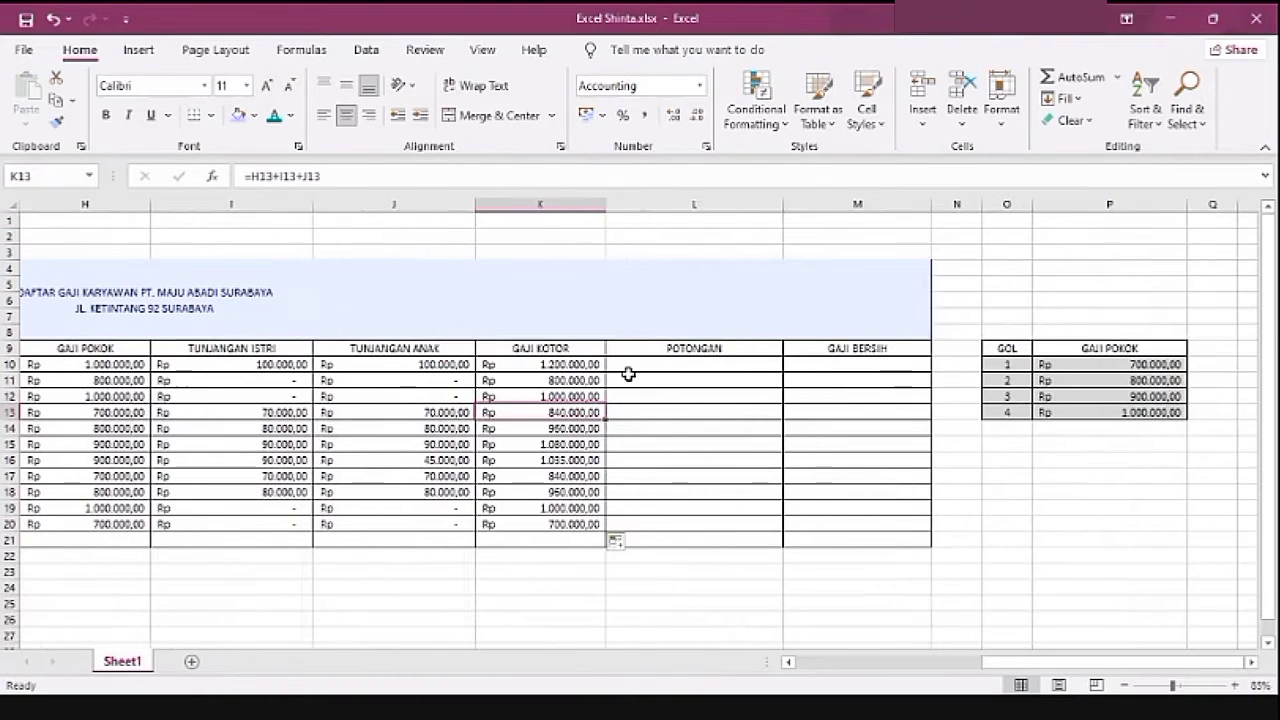
{"action": "left_click", "coordinate": [650, 365]}
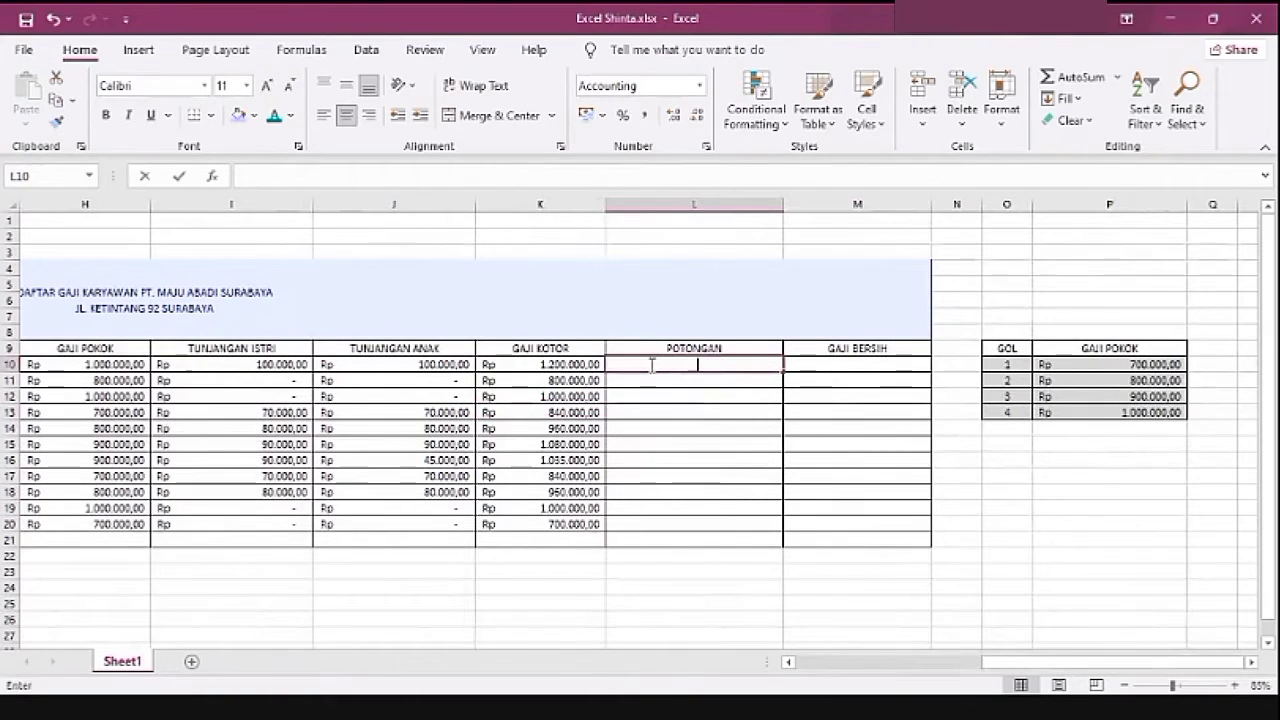
{"action": "type", "text": "="}
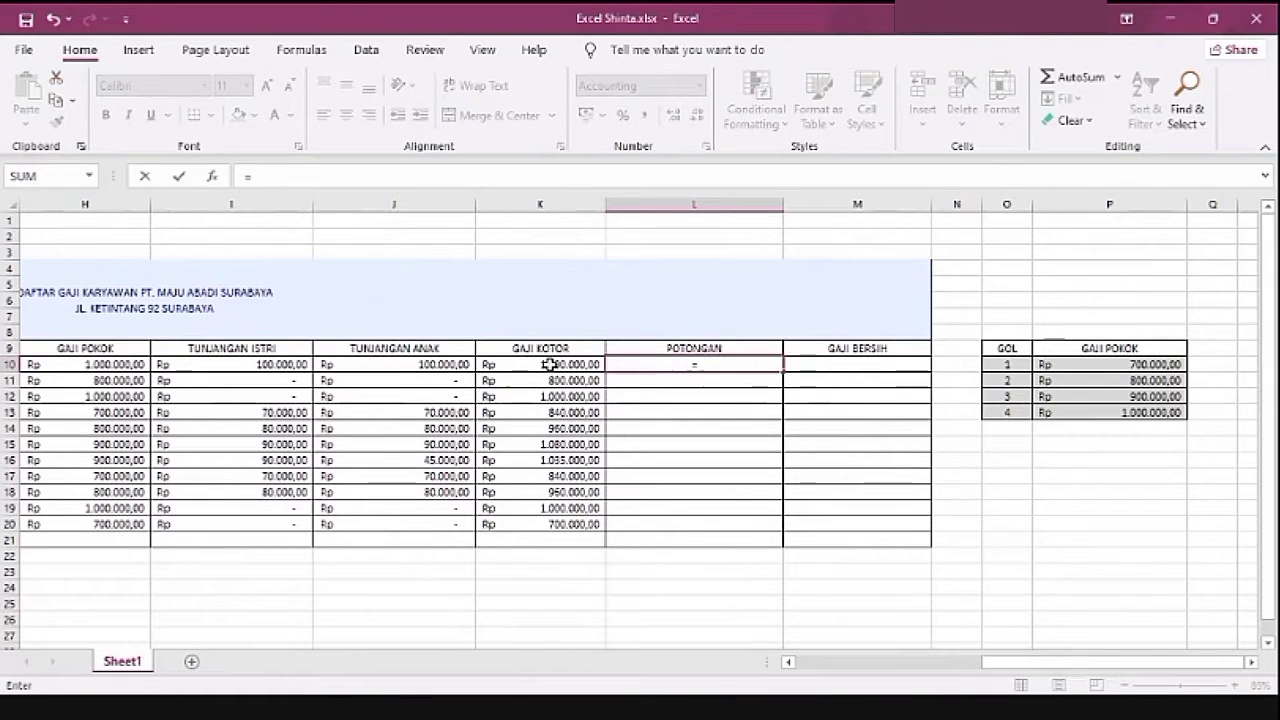
{"action": "left_click", "coordinate": [580, 362]}
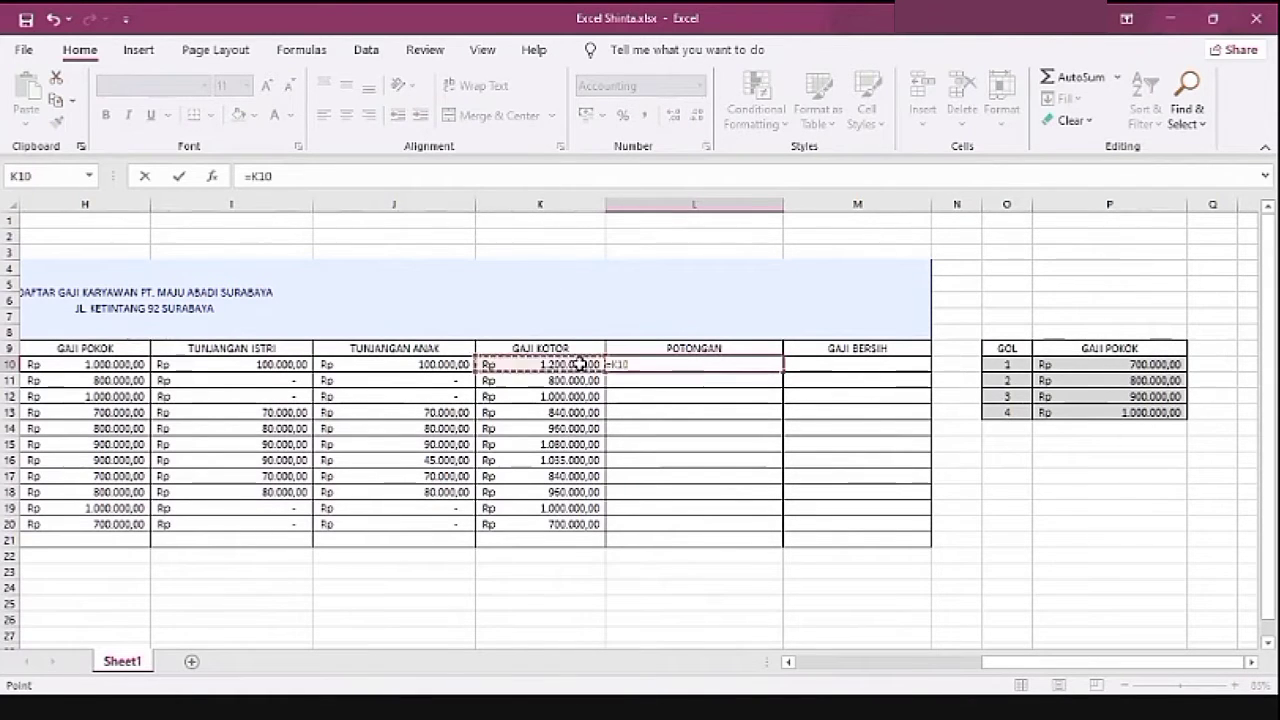
{"action": "type", "text": "*"}
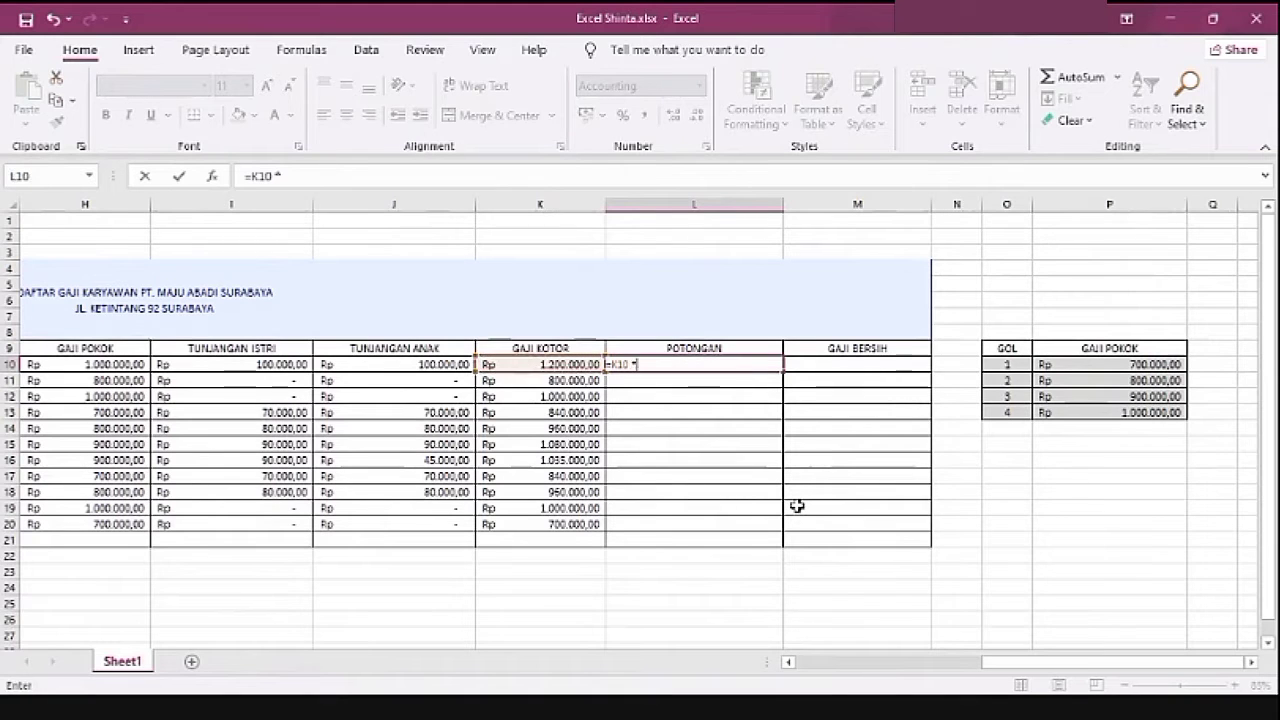
{"action": "type", "text": " 15%"}
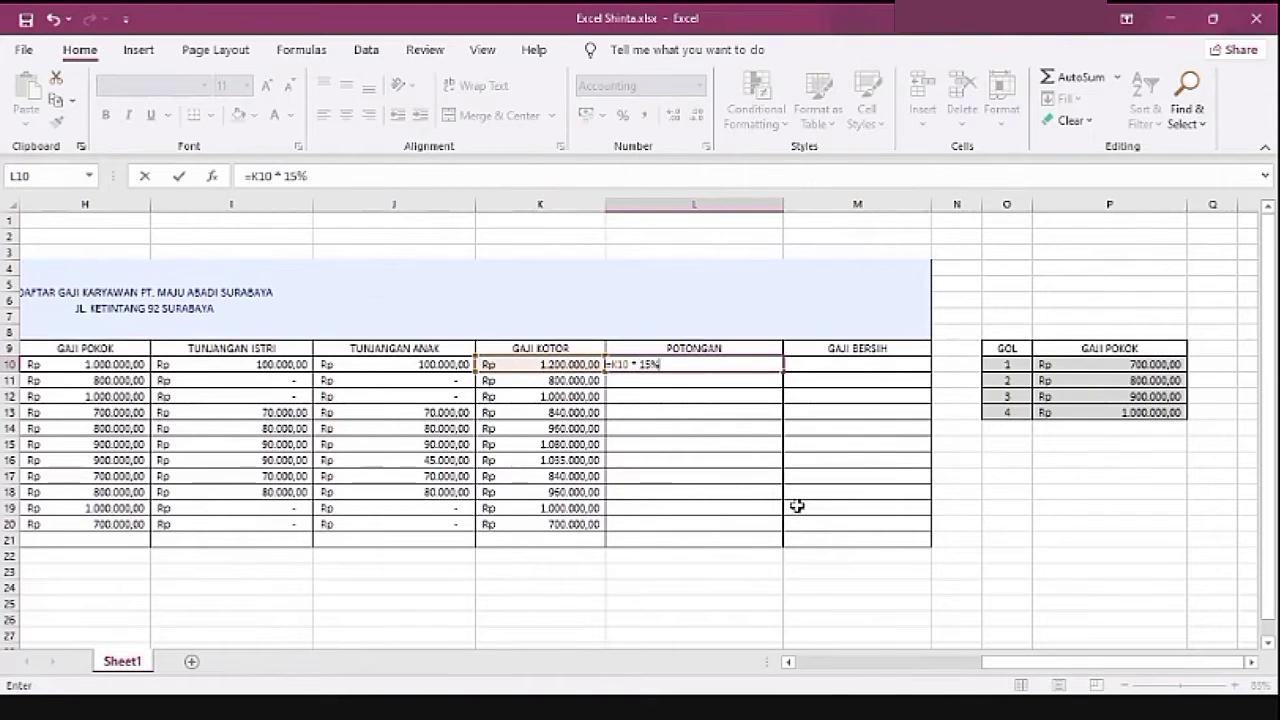
{"action": "key", "text": "Return"}
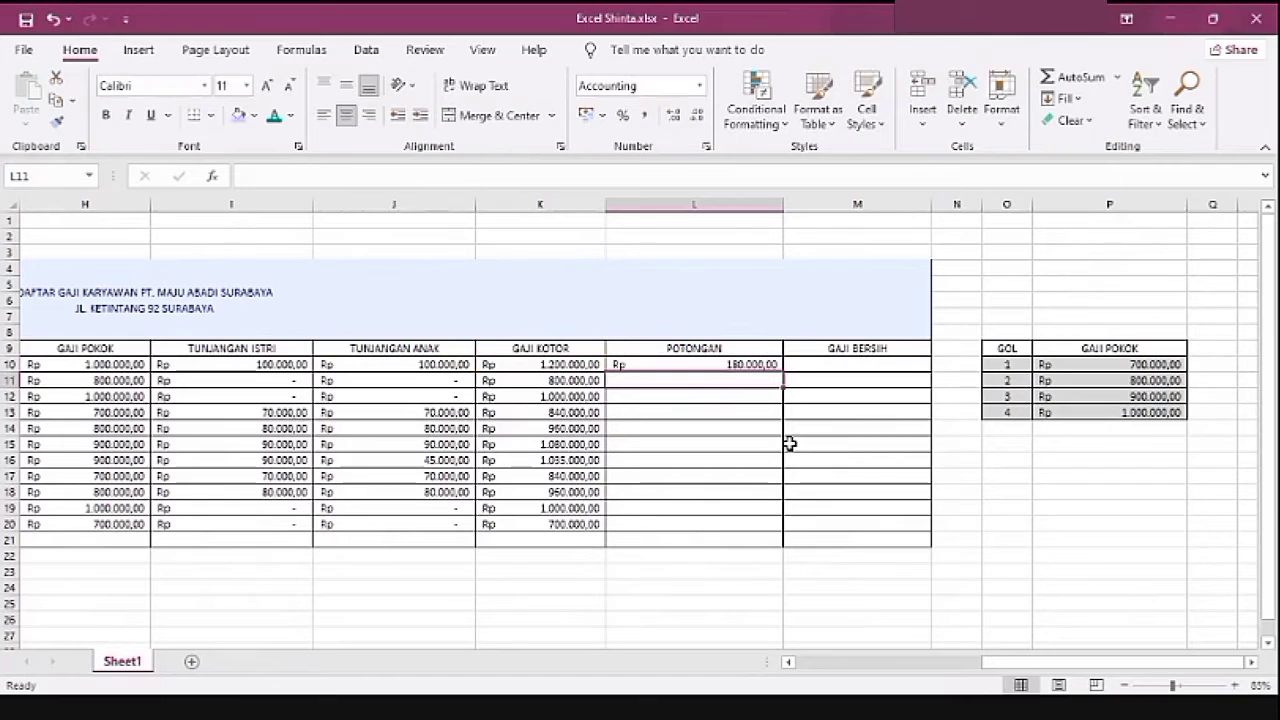
{"action": "left_click", "coordinate": [742, 360]}
{"action": "left_click_drag", "start_coordinate": [781, 371], "coordinate": [772, 536]}
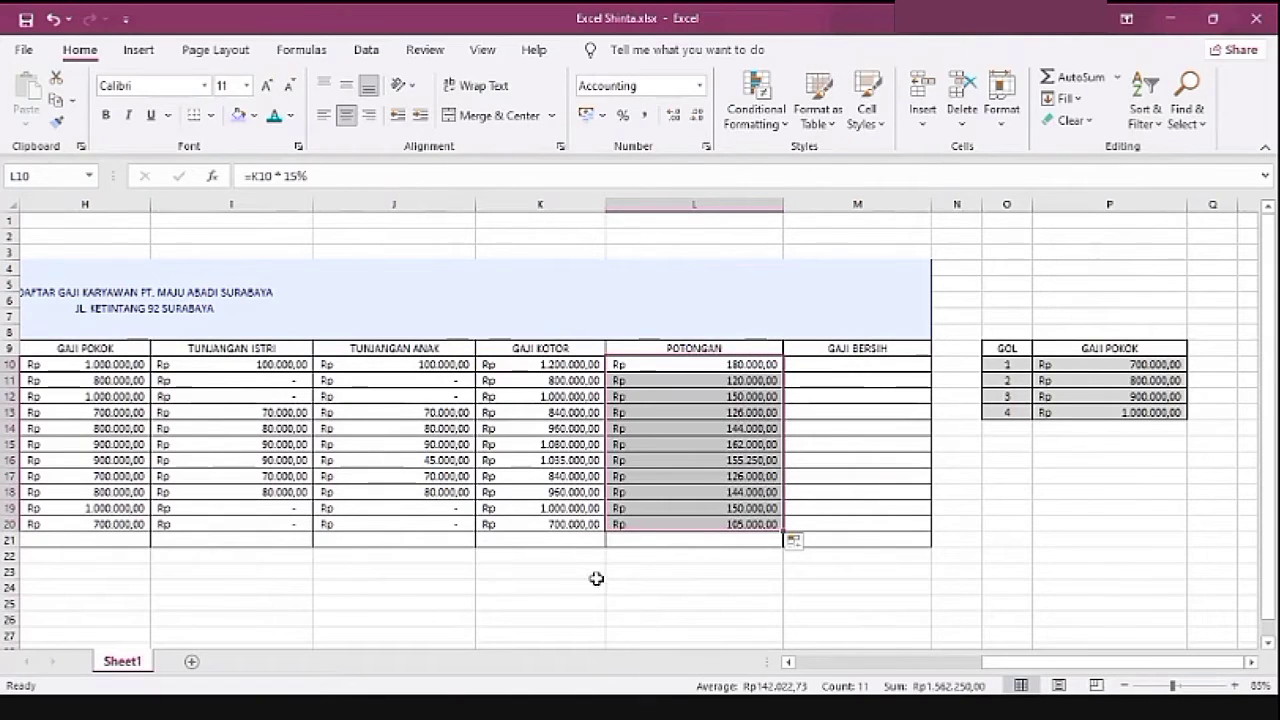
Step: Calculate GAJI BERSIH in M10 as =K10-L10 and fill the formula down through M20
{"action": "left_click", "coordinate": [863, 363]}
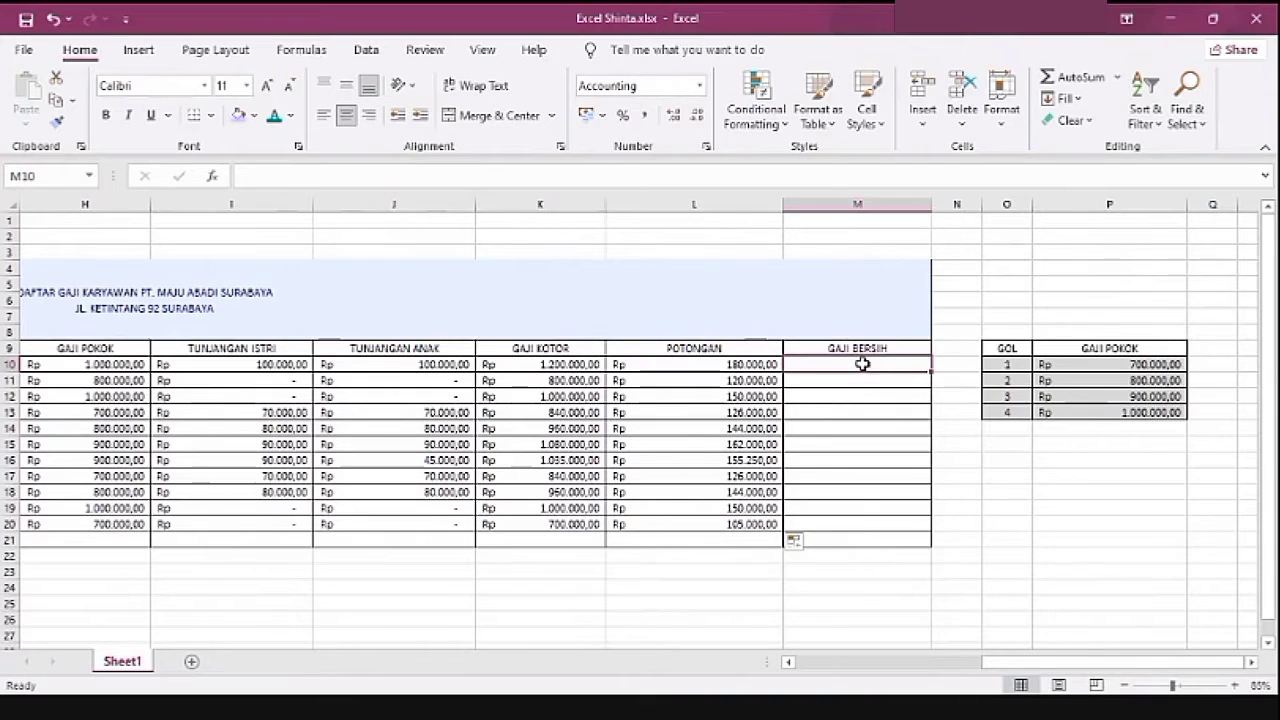
{"action": "type", "text": "="}
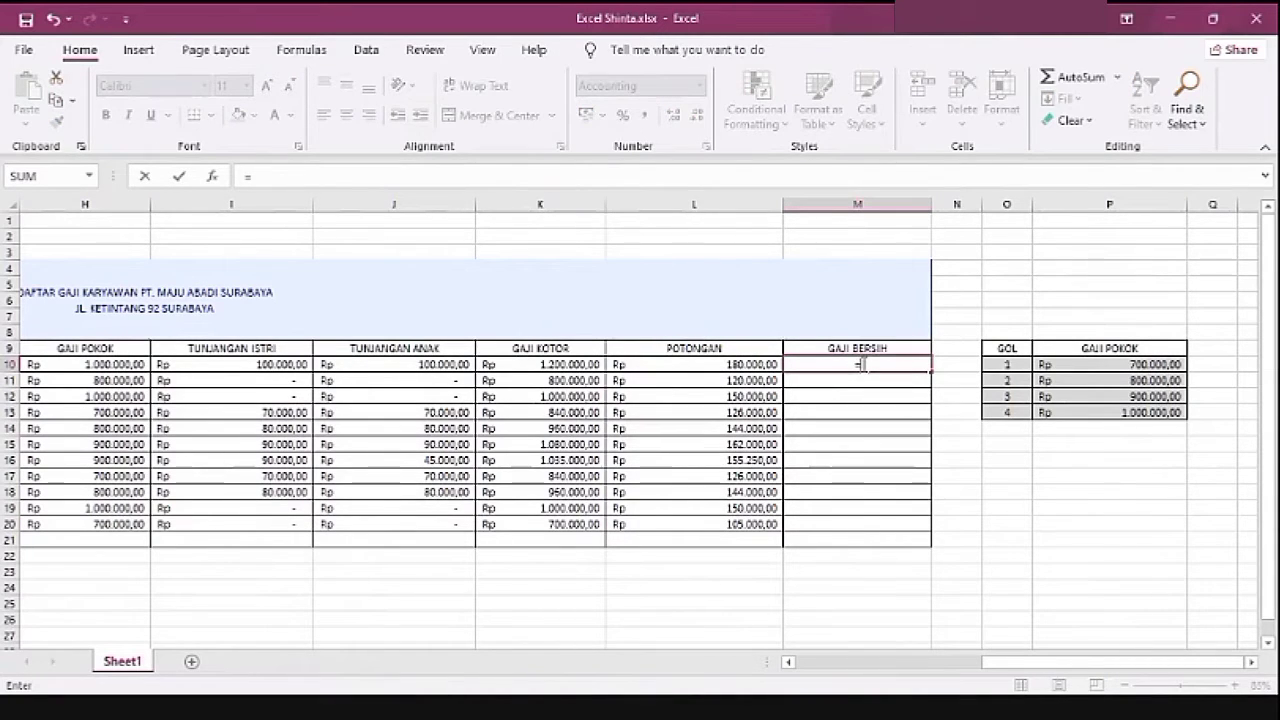
{"action": "left_click", "coordinate": [585, 365]}
{"action": "type", "text": "-"}
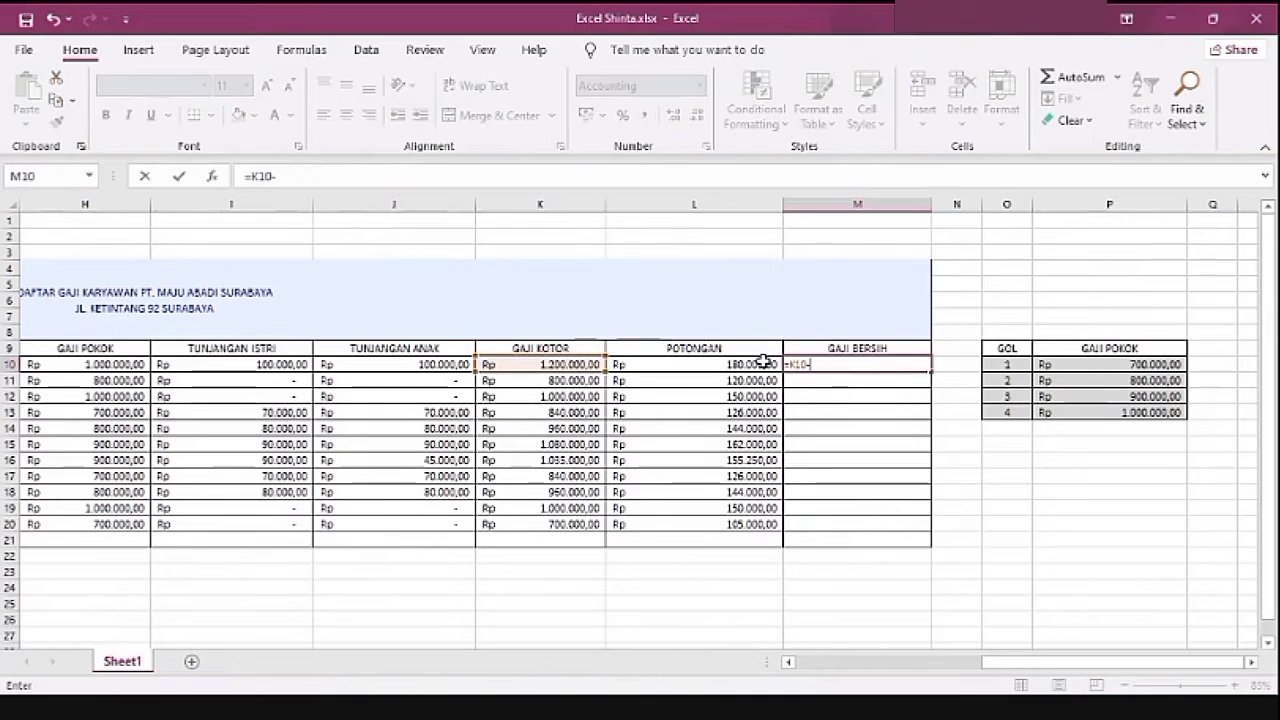
{"action": "left_click", "coordinate": [746, 364]}
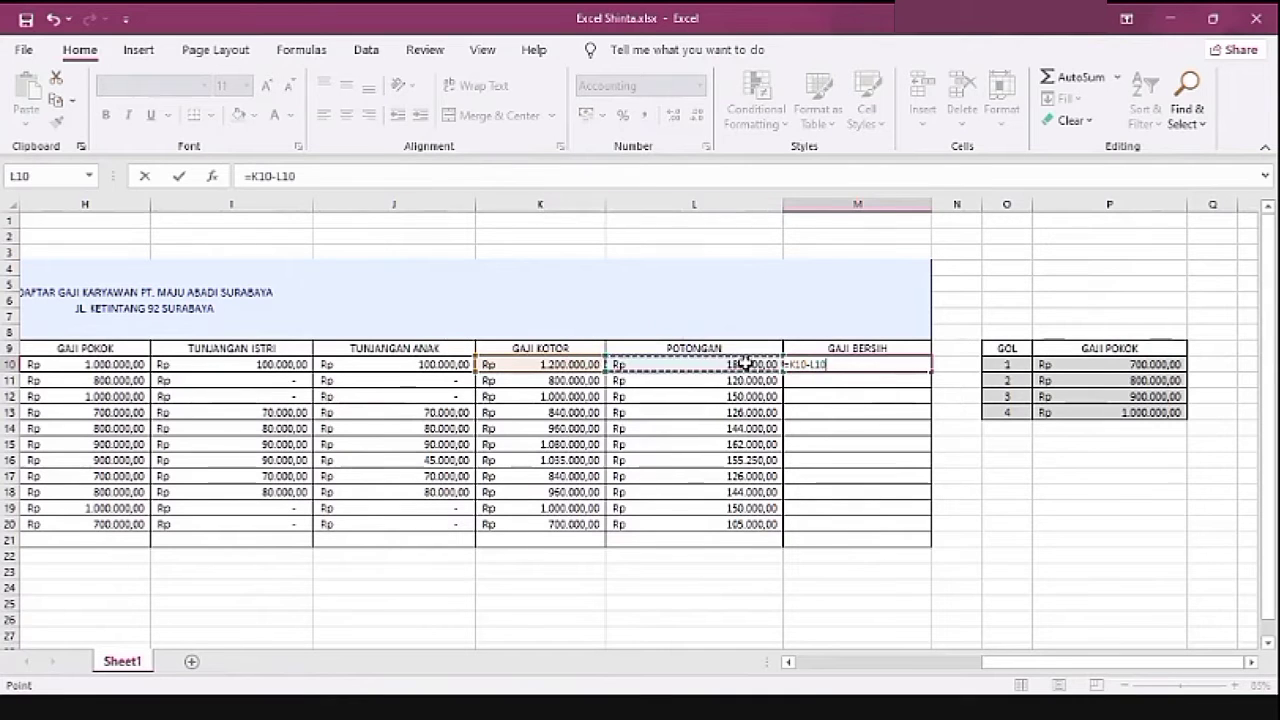
{"action": "key", "text": "Return"}
{"action": "left_click", "coordinate": [906, 368]}
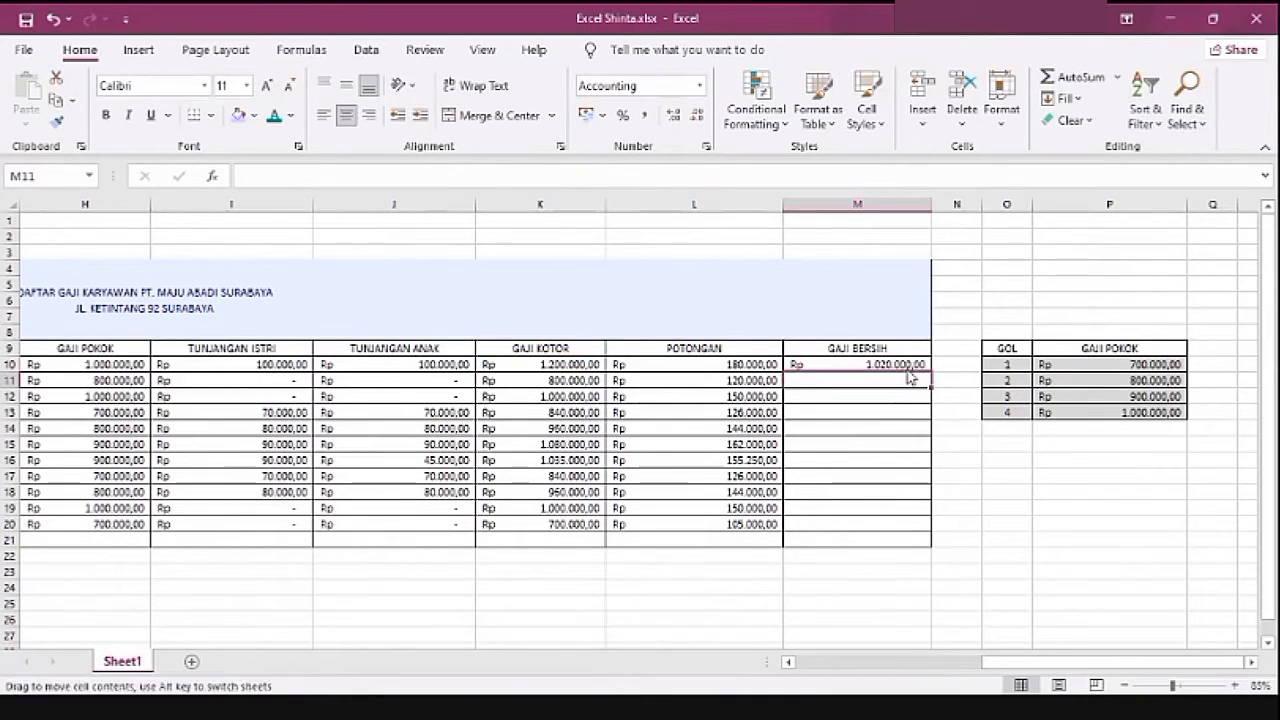
{"action": "left_click_drag", "start_coordinate": [929, 370], "coordinate": [928, 533]}
{"action": "left_click", "coordinate": [958, 524]}
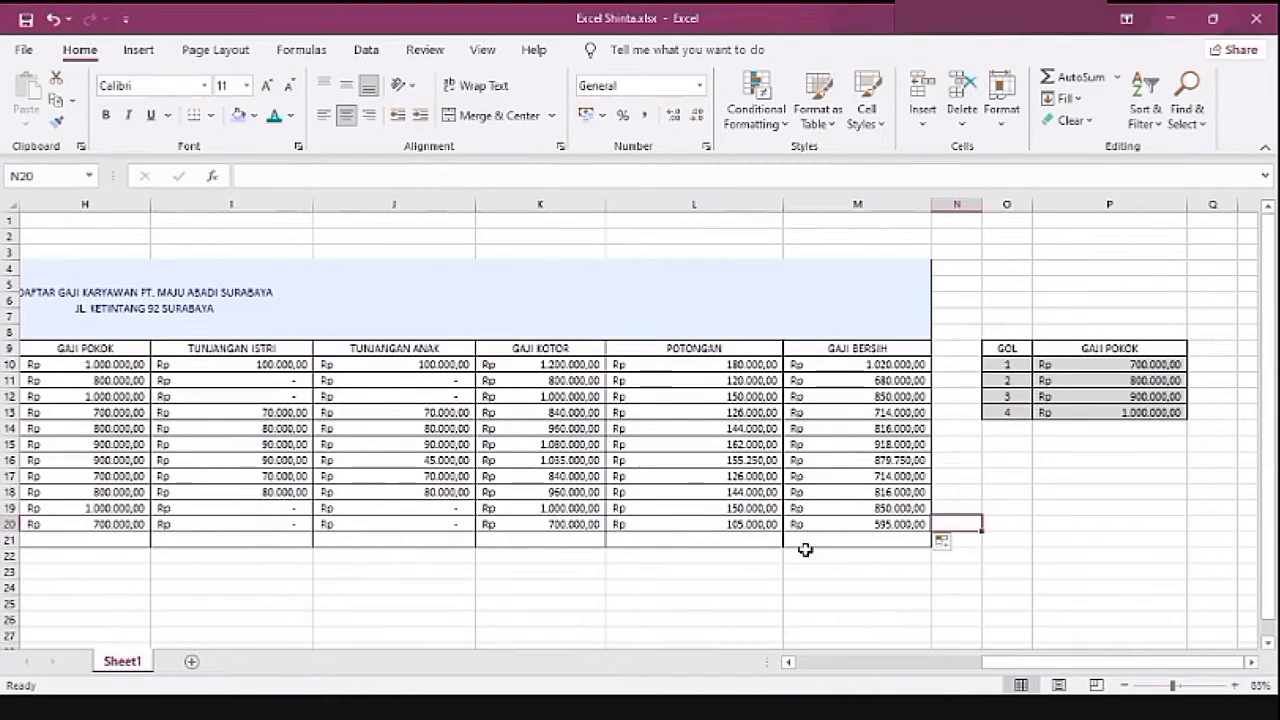
Step: Start a SUM formula in H21, the JUMLAH row of the GAJI POKOK column, with H10 as its first cell
{"action": "left_click_drag", "start_coordinate": [1086, 662], "coordinate": [1006, 664]}
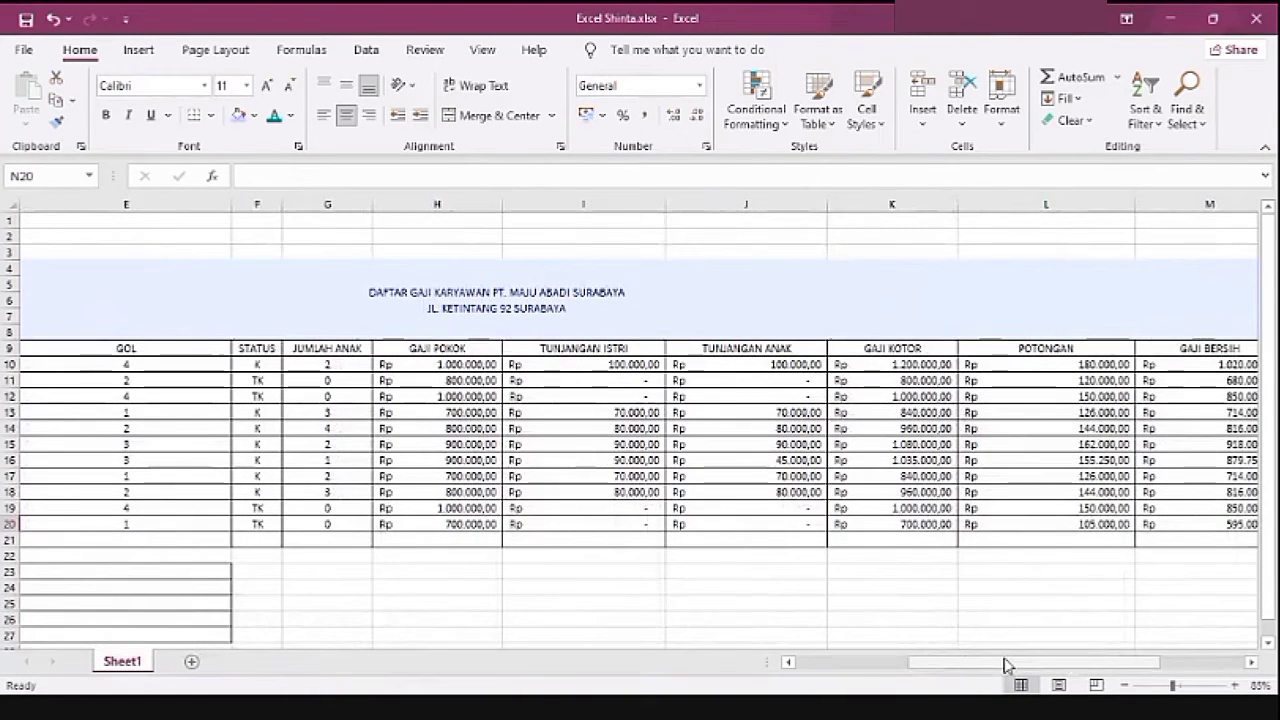
{"action": "left_click", "coordinate": [478, 349]}
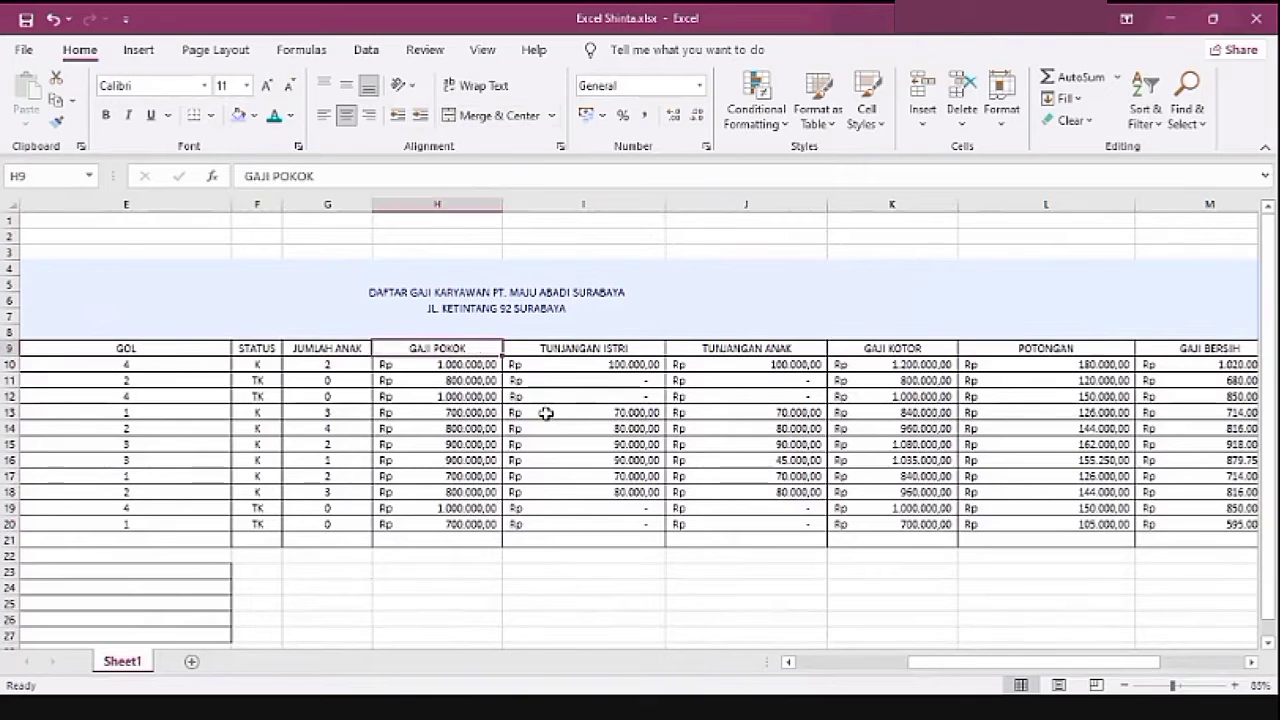
{"action": "left_click", "coordinate": [420, 540]}
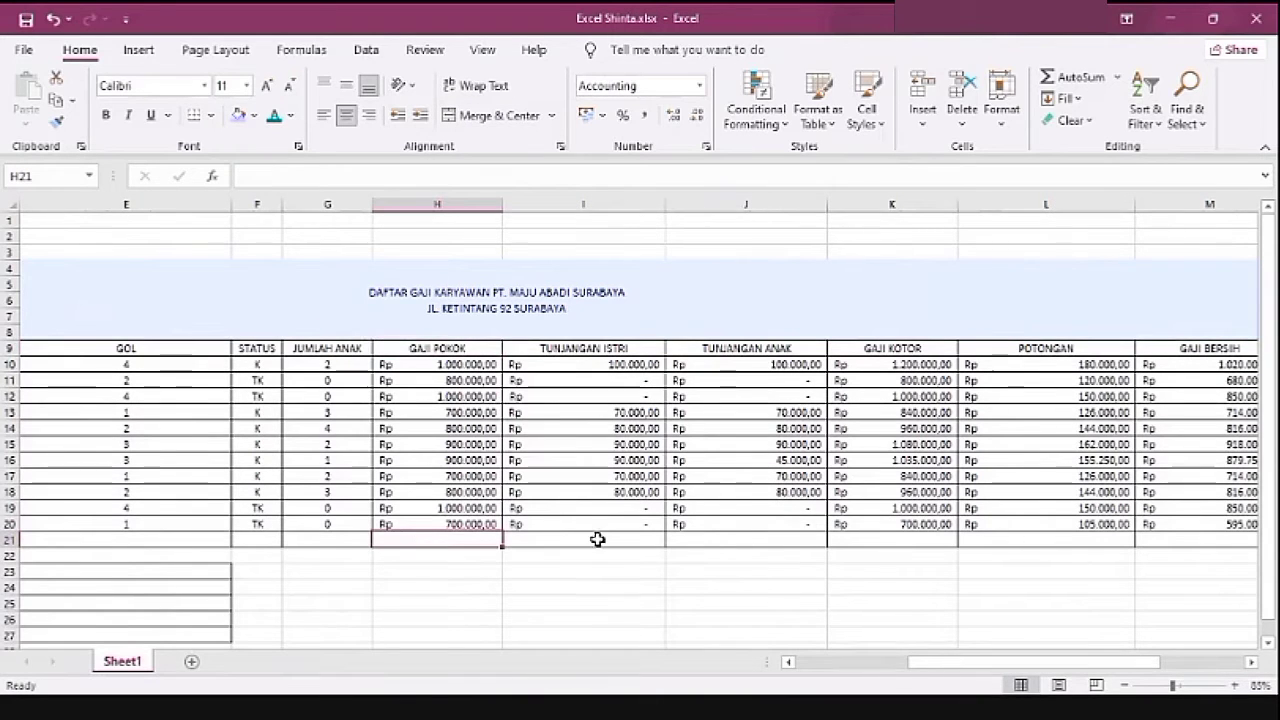
{"action": "left_click", "coordinate": [1018, 544]}
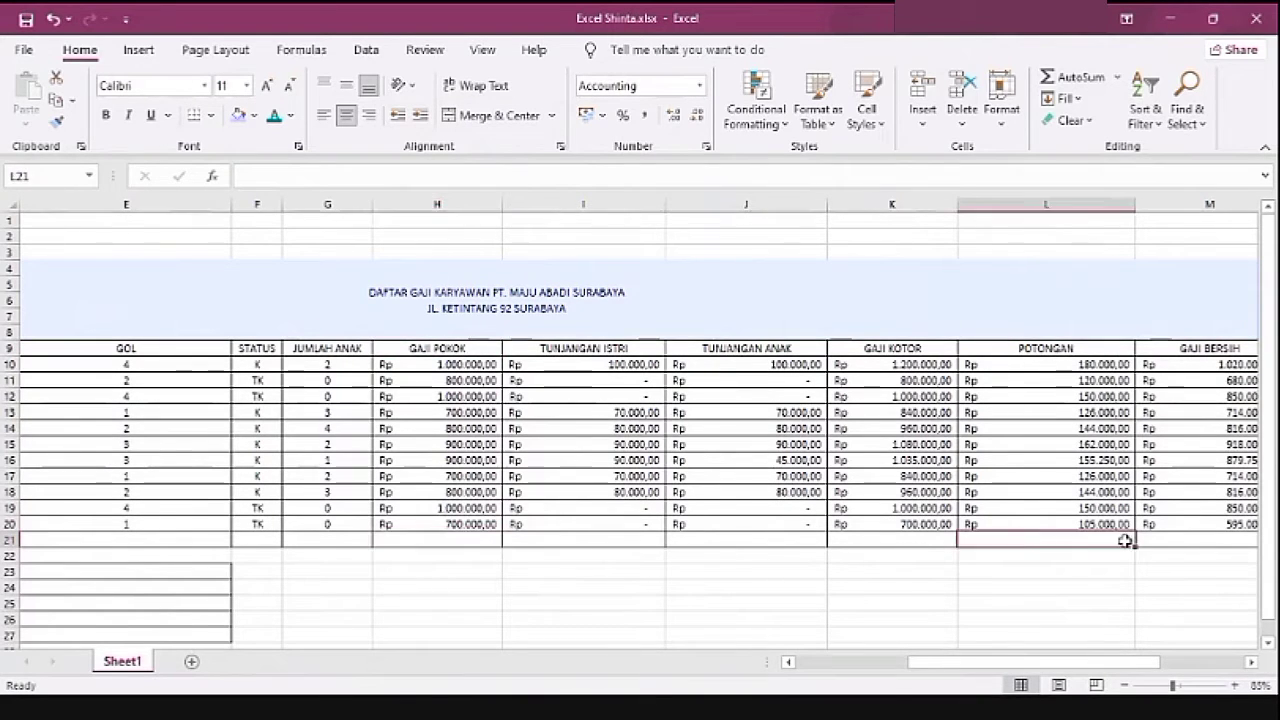
{"action": "left_click", "coordinate": [438, 538]}
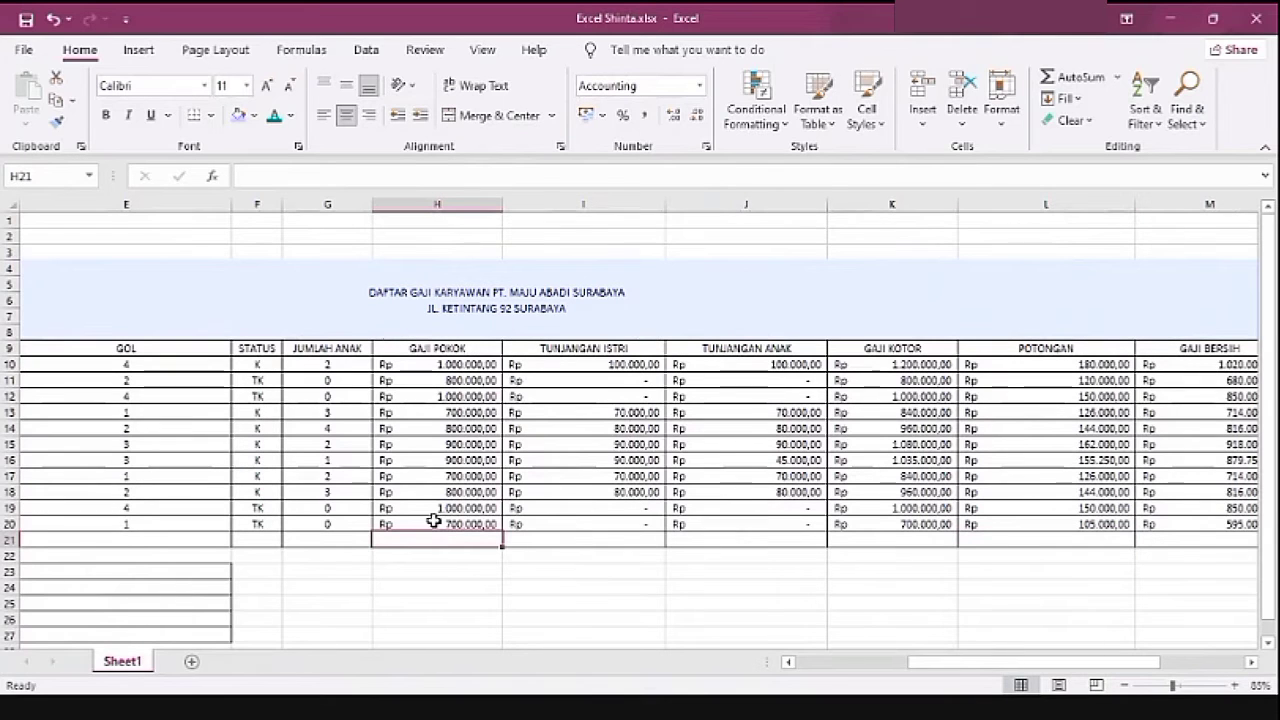
{"action": "type", "text": "=s"}
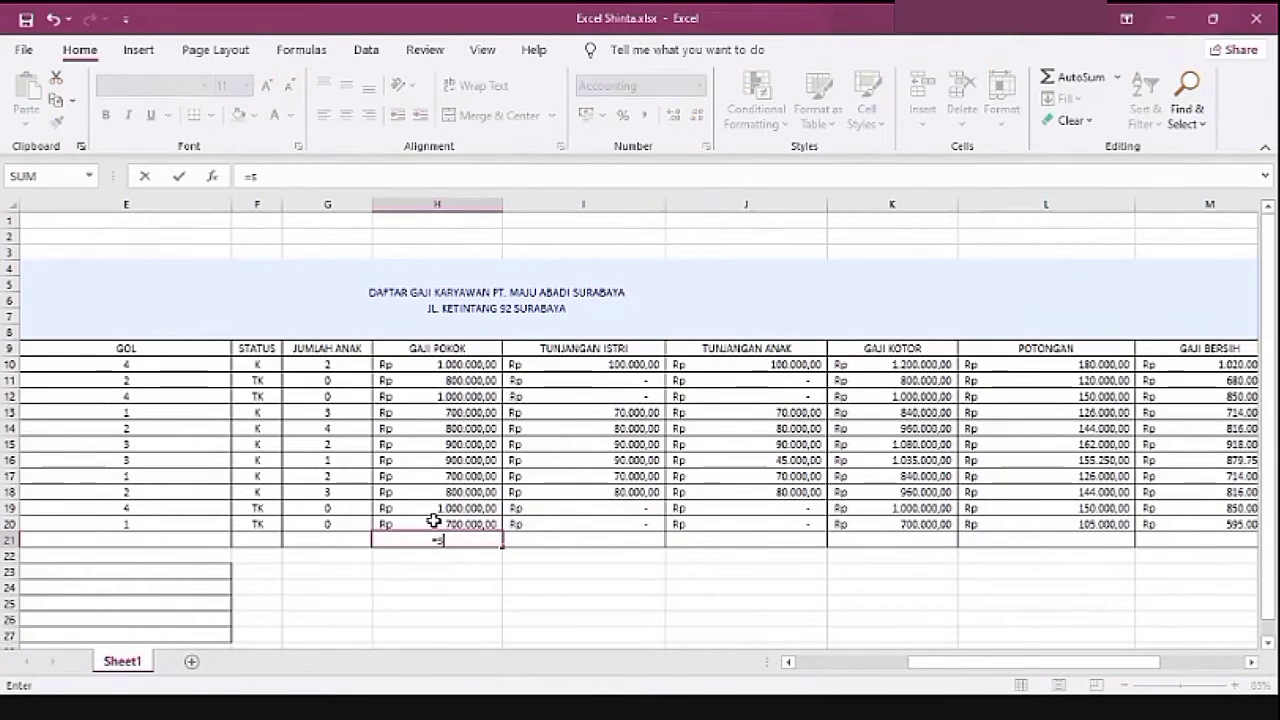
{"action": "type", "text": "um"}
{"action": "key", "text": "Tab"}
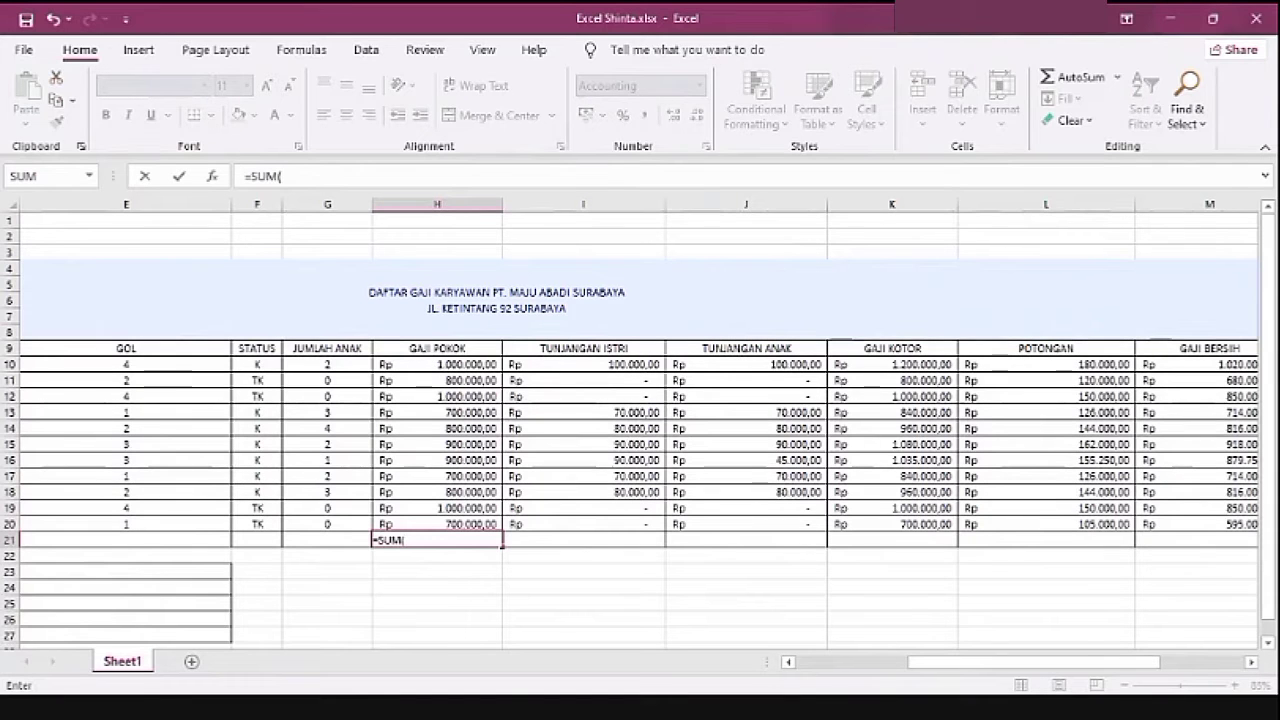
{"action": "left_click_drag", "start_coordinate": [987, 662], "coordinate": [952, 667]}
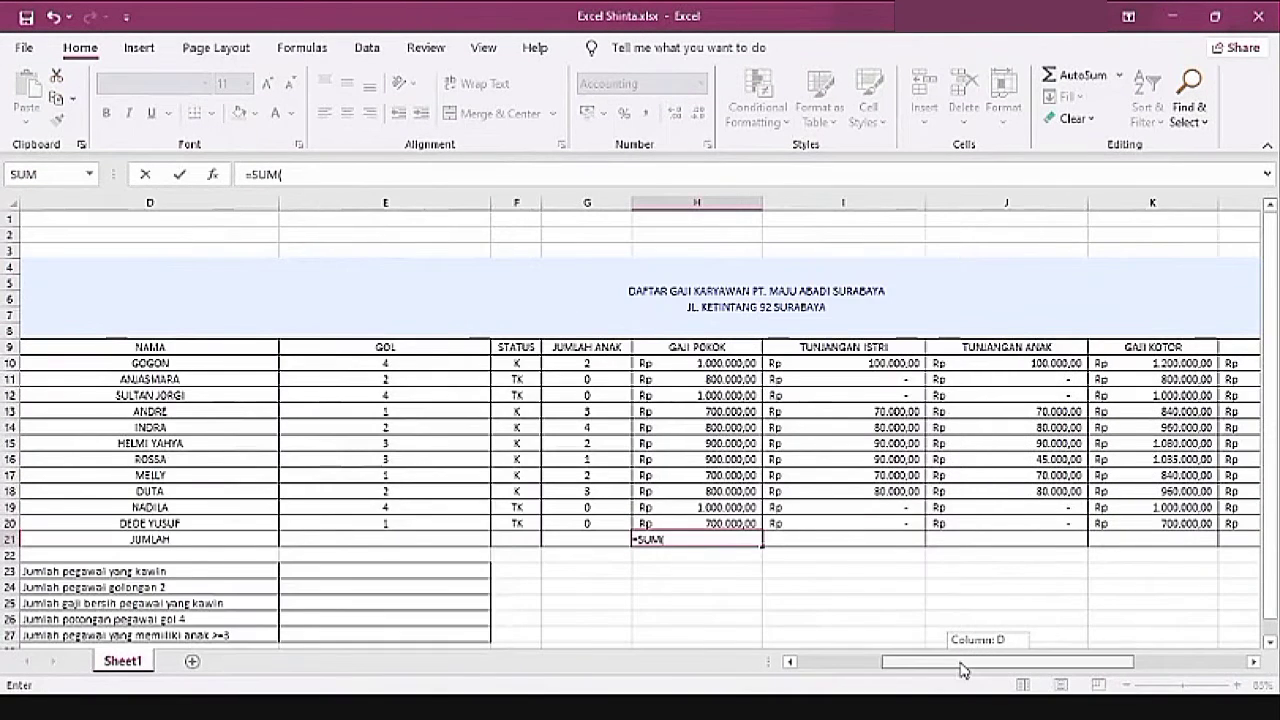
{"action": "left_click", "coordinate": [730, 368]}
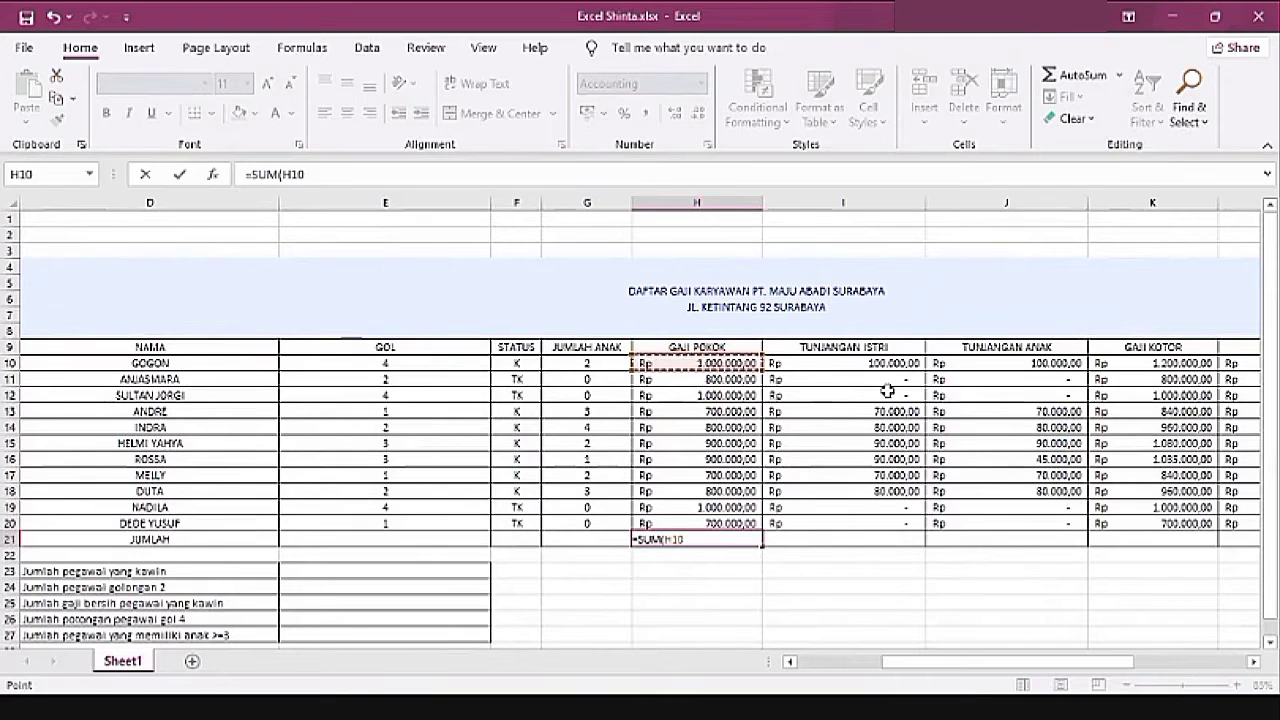
{"action": "left_click", "coordinate": [700, 523], "text": "shift"}
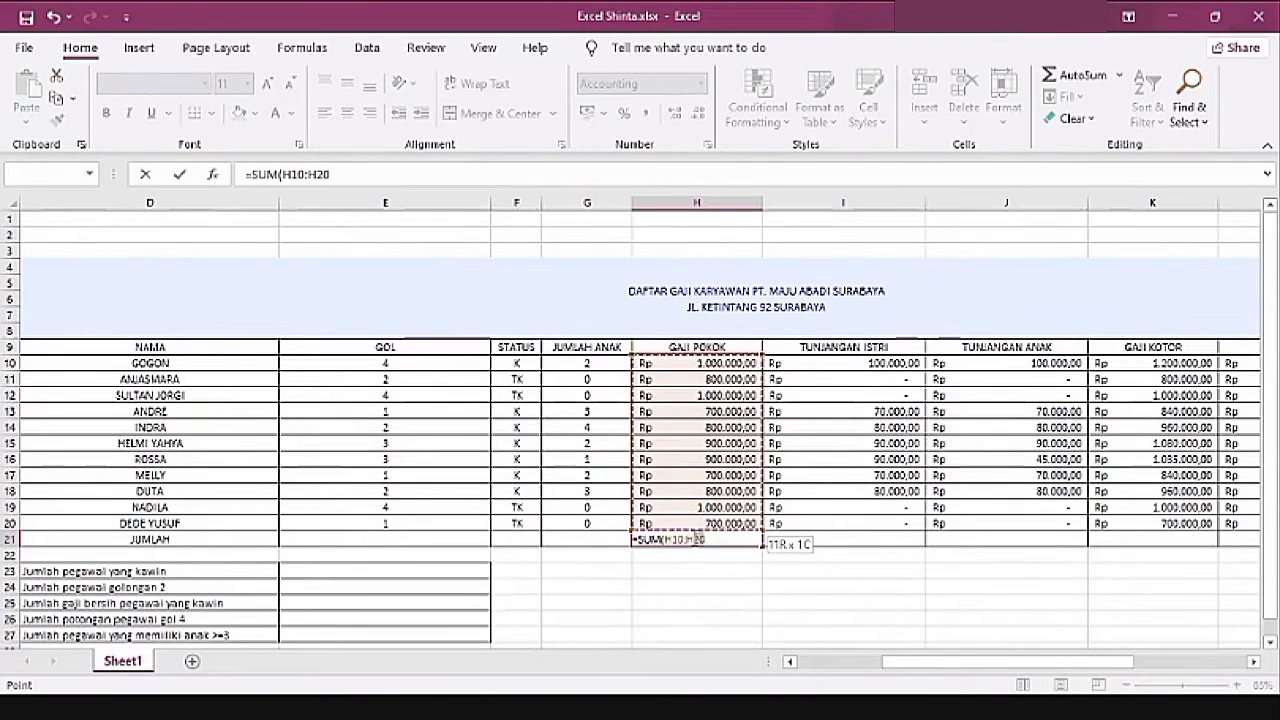
{"action": "left_click", "coordinate": [690, 539]}
{"action": "key", "text": "BackSpace"}
{"action": "key", "text": "BackSpace"}
{"action": "key", "text": "BackSpace"}
{"action": "key", "text": "BackSpace"}
{"action": "key", "text": "BackSpace"}
{"action": "key", "text": "BackSpace"}
{"action": "key", "text": "BackSpace"}
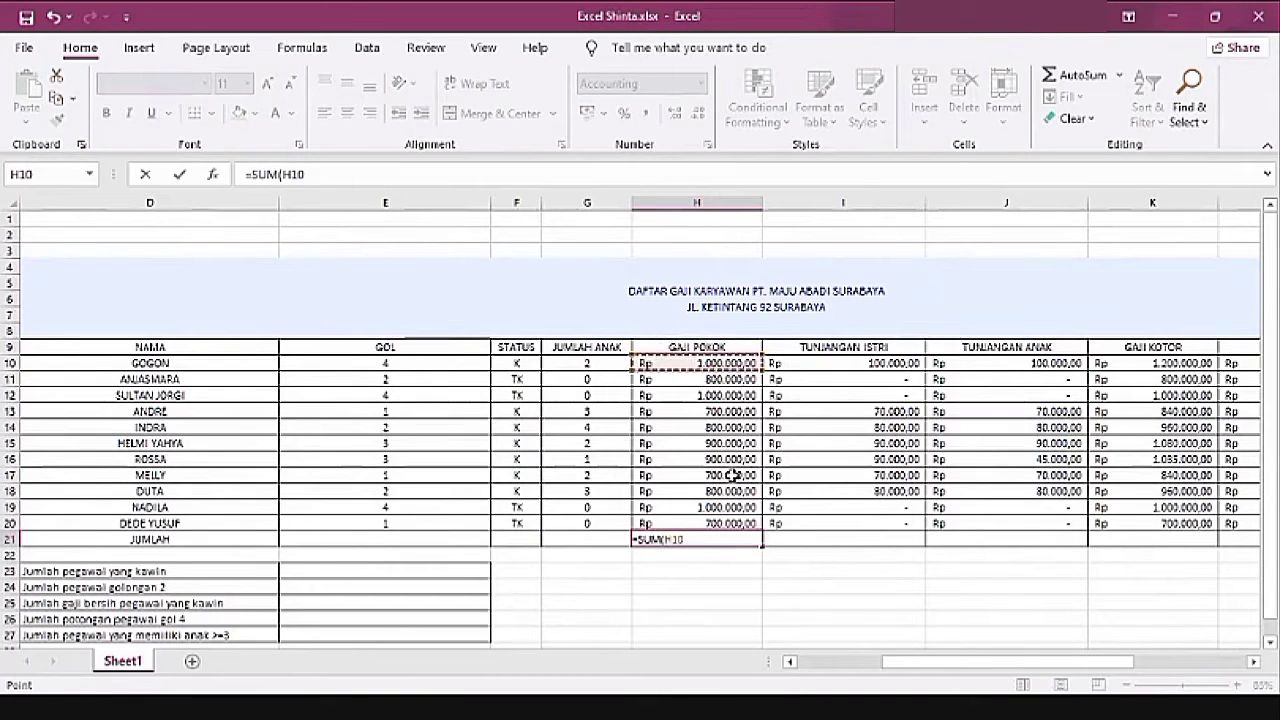
Step: Extend the sum range to H20 and complete the GAJI POKOK total as =SUM(H10:H20)
{"action": "left_click", "coordinate": [711, 523], "text": "shift"}
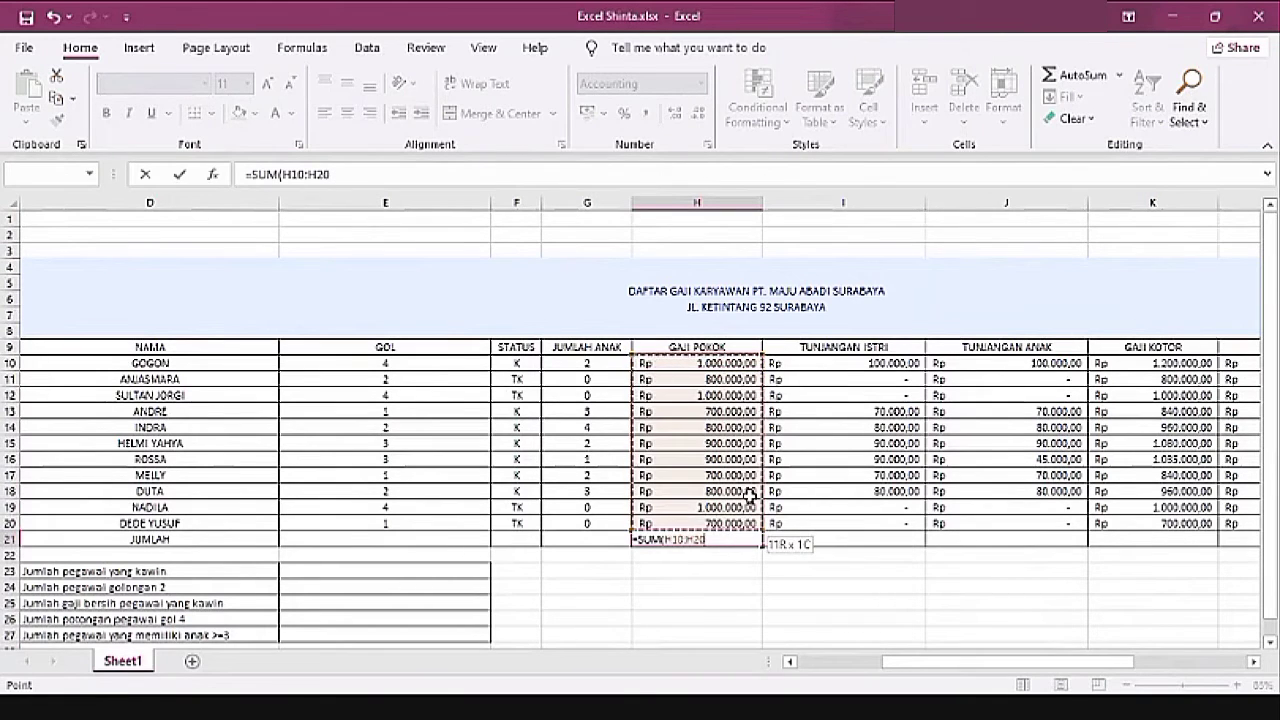
{"action": "type", "text": ")"}
{"action": "key", "text": "Return"}
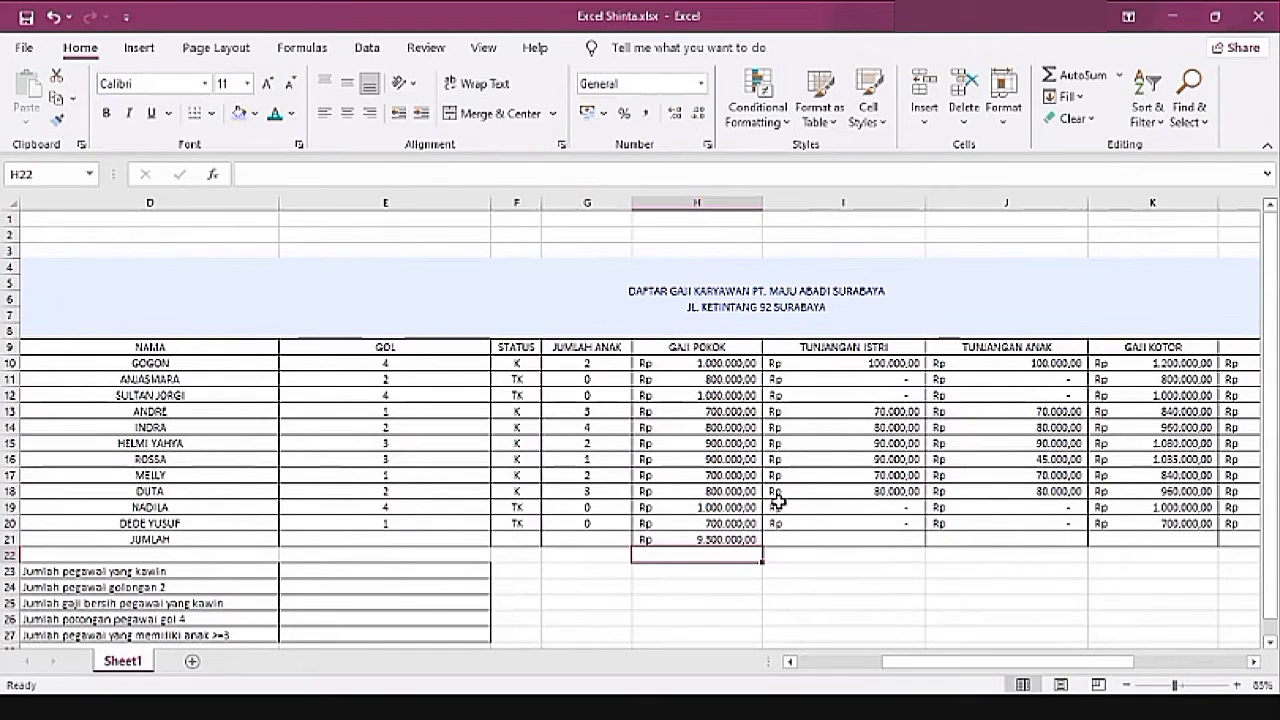
Step: Fill the SUM formula from H21 across the JUMLAH row through M21 to total the remaining salary columns
{"action": "left_click", "coordinate": [703, 539]}
{"action": "scroll", "coordinate": [718, 552], "scroll_direction": "left", "scroll_amount": 1}
{"action": "left_click", "coordinate": [855, 541]}
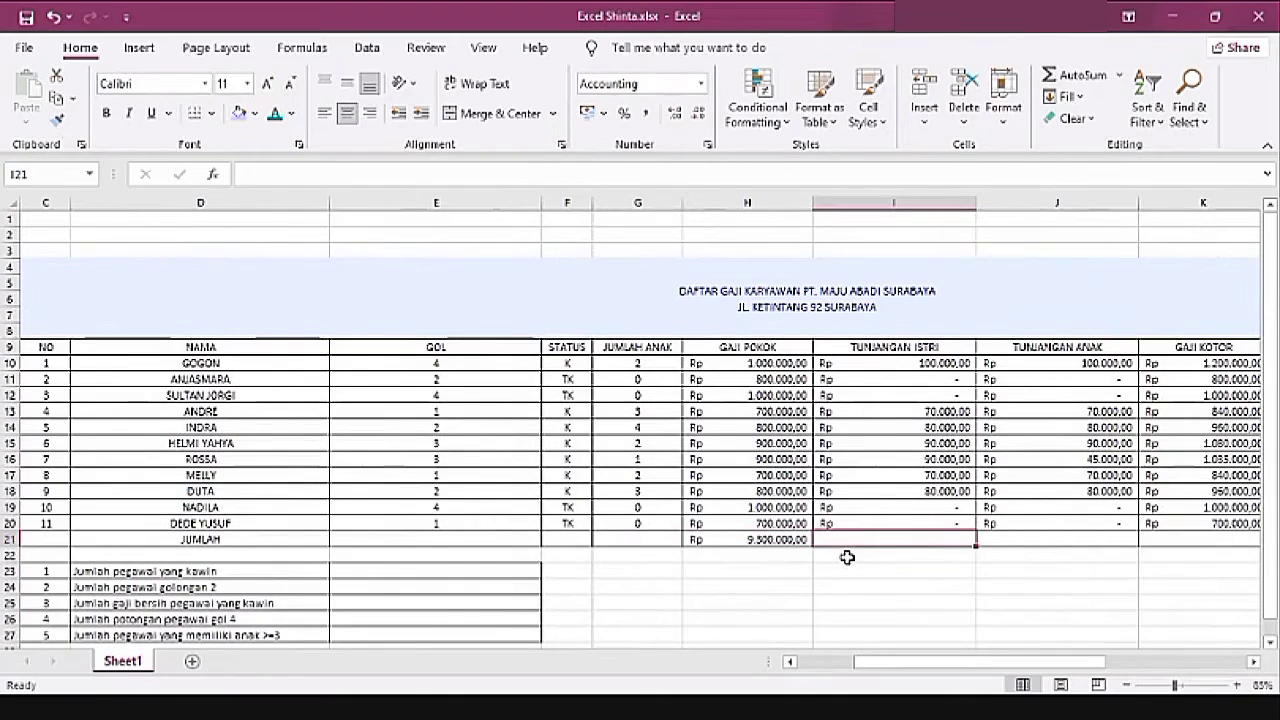
{"action": "left_click_drag", "start_coordinate": [900, 663], "coordinate": [1012, 666]}
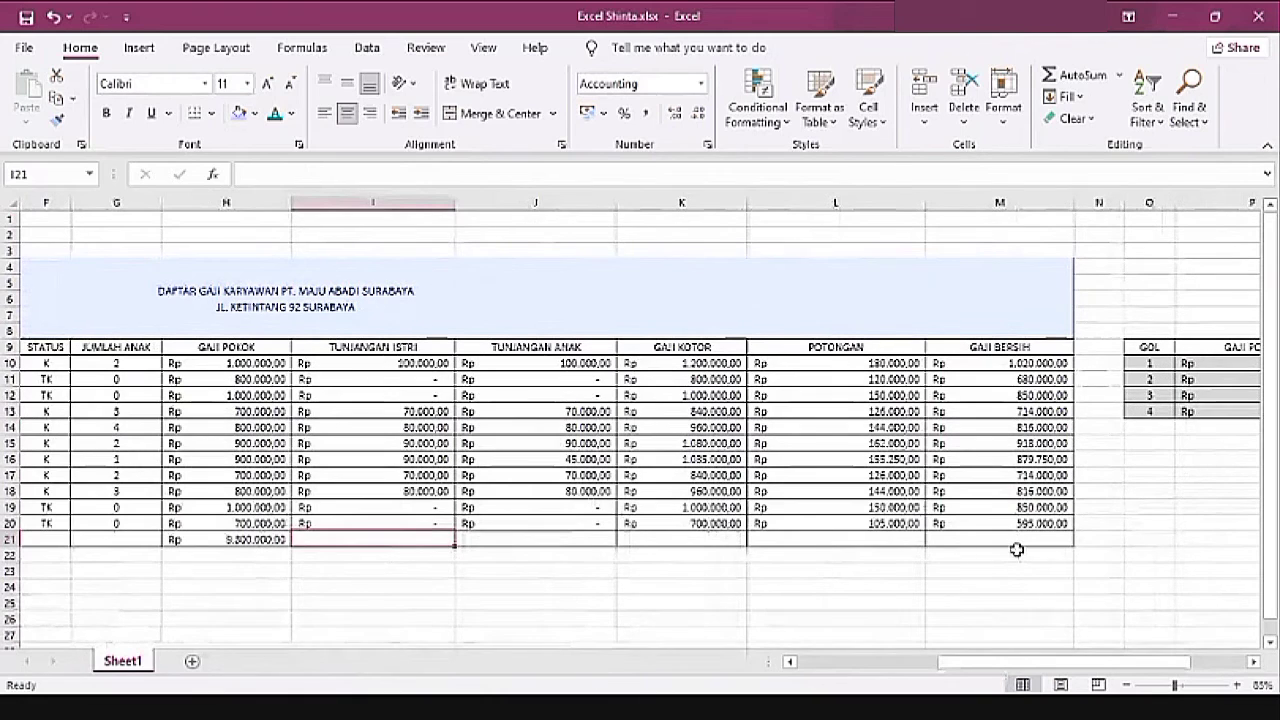
{"action": "left_click", "coordinate": [287, 540]}
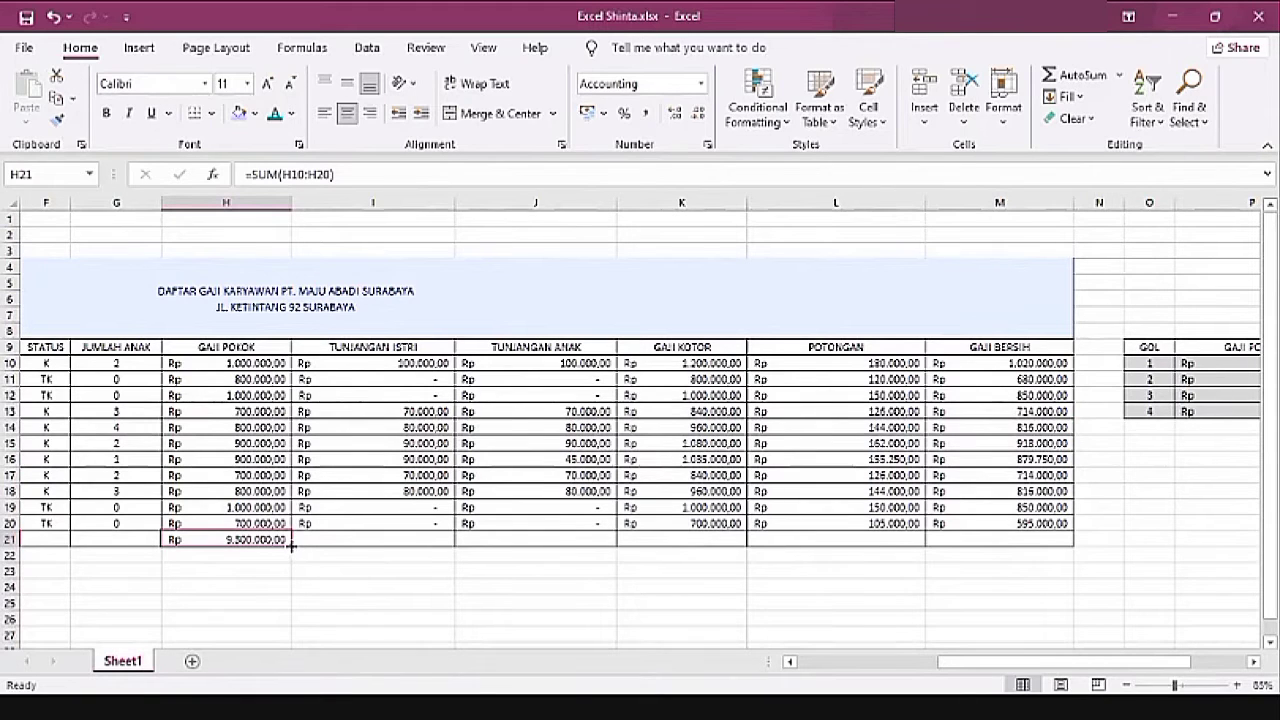
{"action": "left_click_drag", "start_coordinate": [291, 545], "coordinate": [1014, 543]}
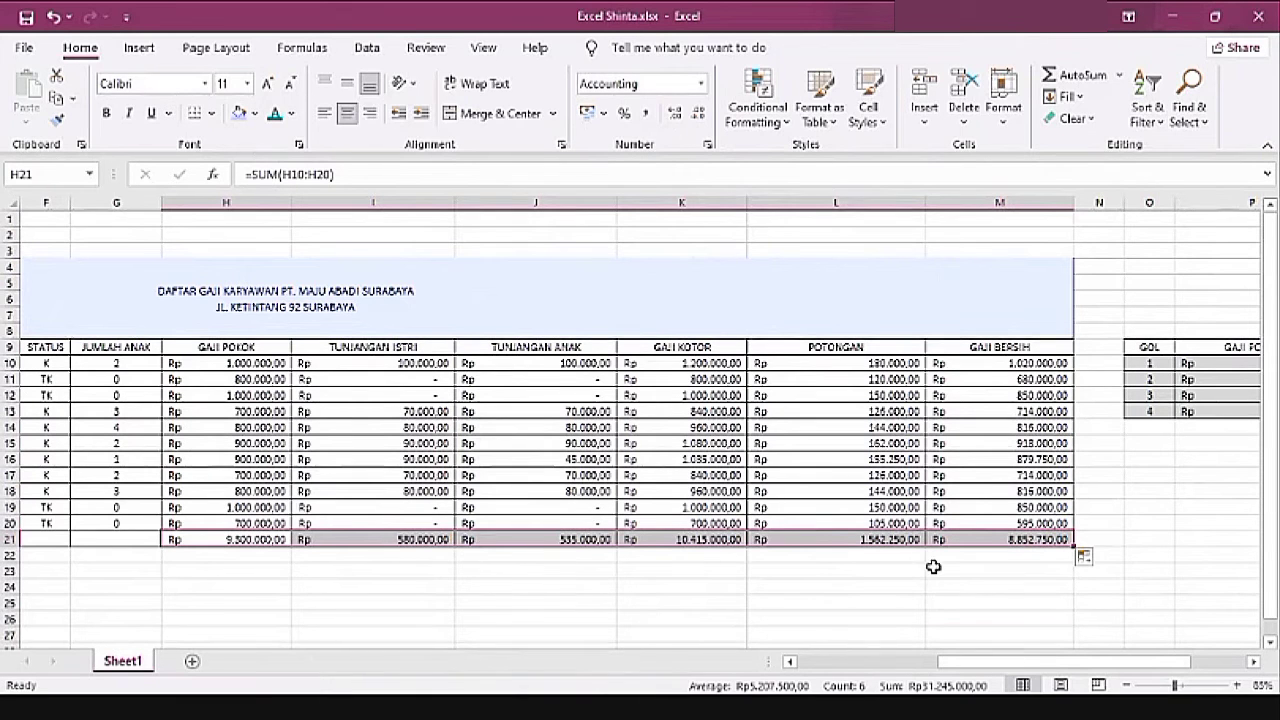
{"action": "left_click", "coordinate": [1000, 634]}
Step: Start a COUNTIF formula in E23, the answer cell for Jumlah pegawai yang kawin
{"action": "left_click_drag", "start_coordinate": [1076, 665], "coordinate": [1050, 678]}
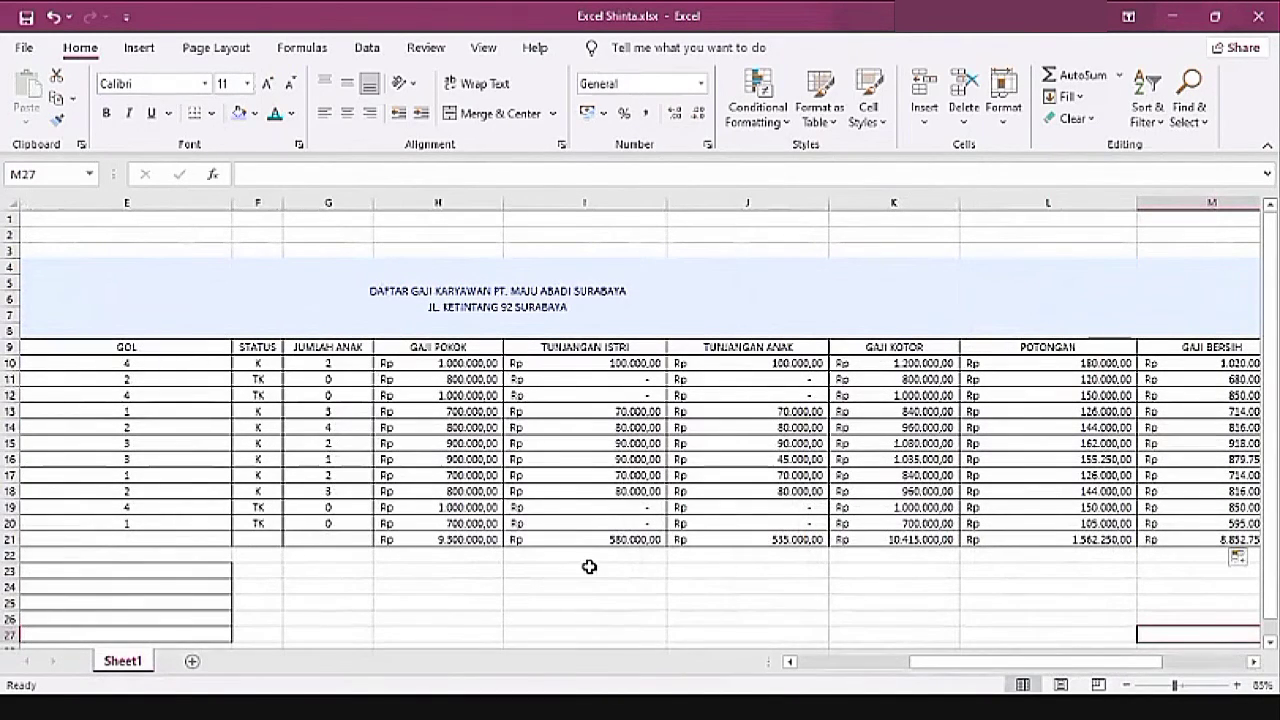
{"action": "scroll", "coordinate": [589, 566], "scroll_direction": "down", "scroll_amount": 7}
{"action": "left_click_drag", "start_coordinate": [1050, 664], "coordinate": [992, 664]}
{"action": "scroll", "coordinate": [497, 371], "scroll_direction": "up", "scroll_amount": 7}
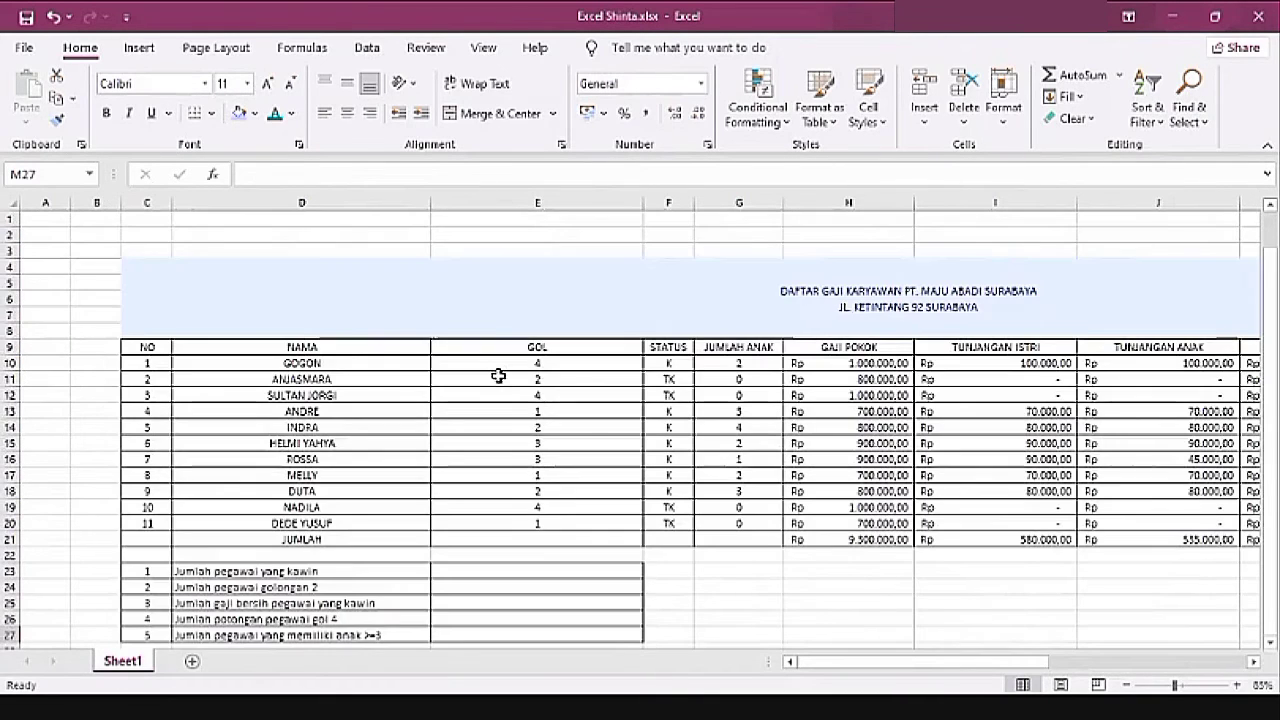
{"action": "scroll", "coordinate": [491, 451], "scroll_direction": "down", "scroll_amount": 3}
{"action": "left_click", "coordinate": [485, 403]}
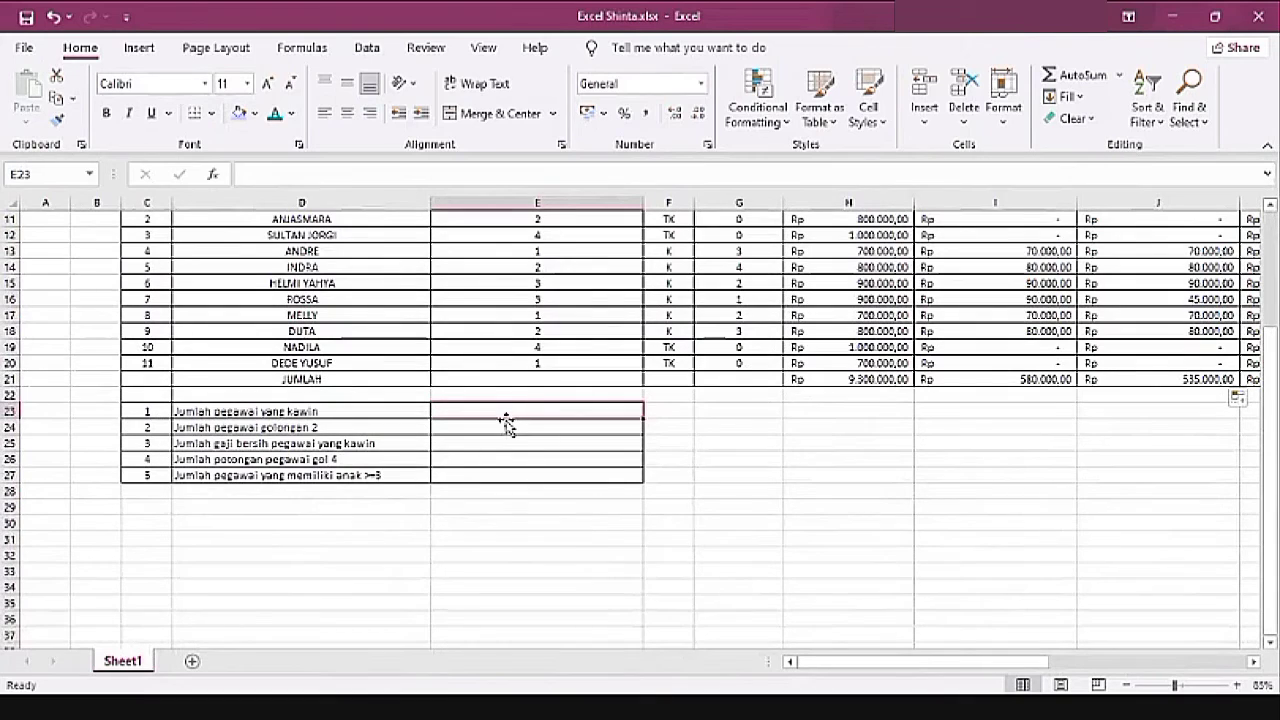
{"action": "type", "text": "="}
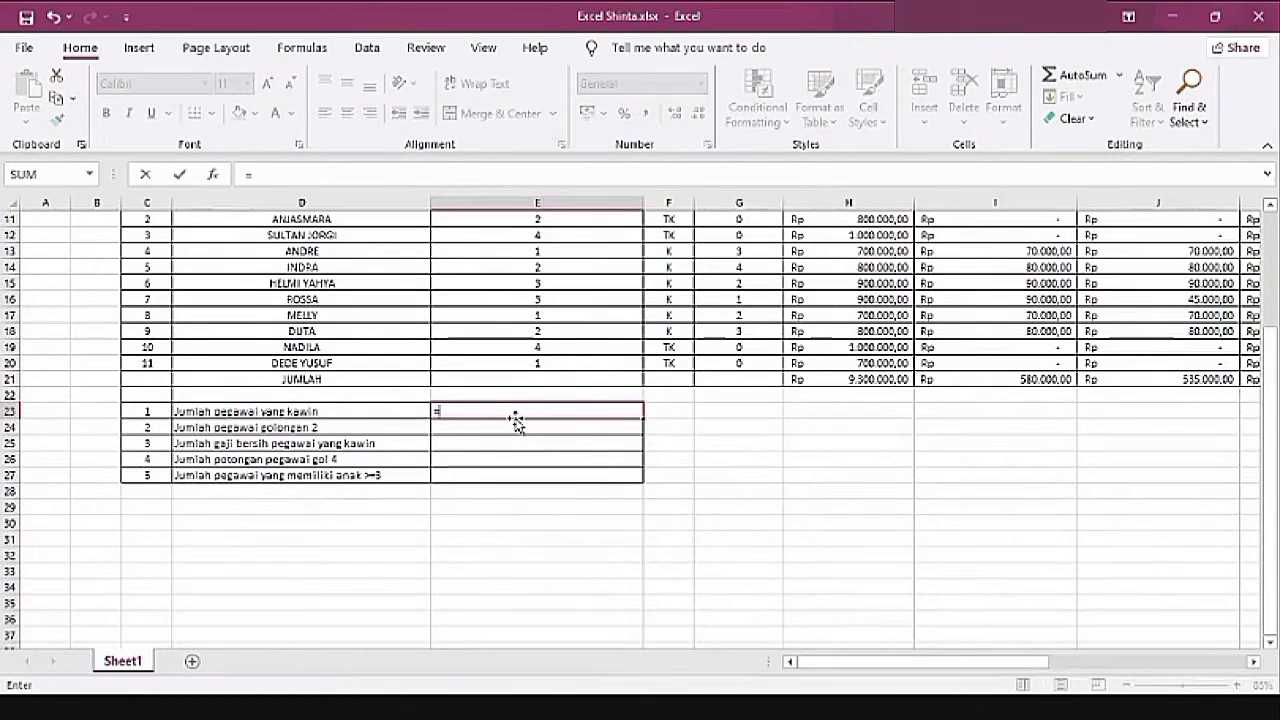
{"action": "type", "text": "count"}
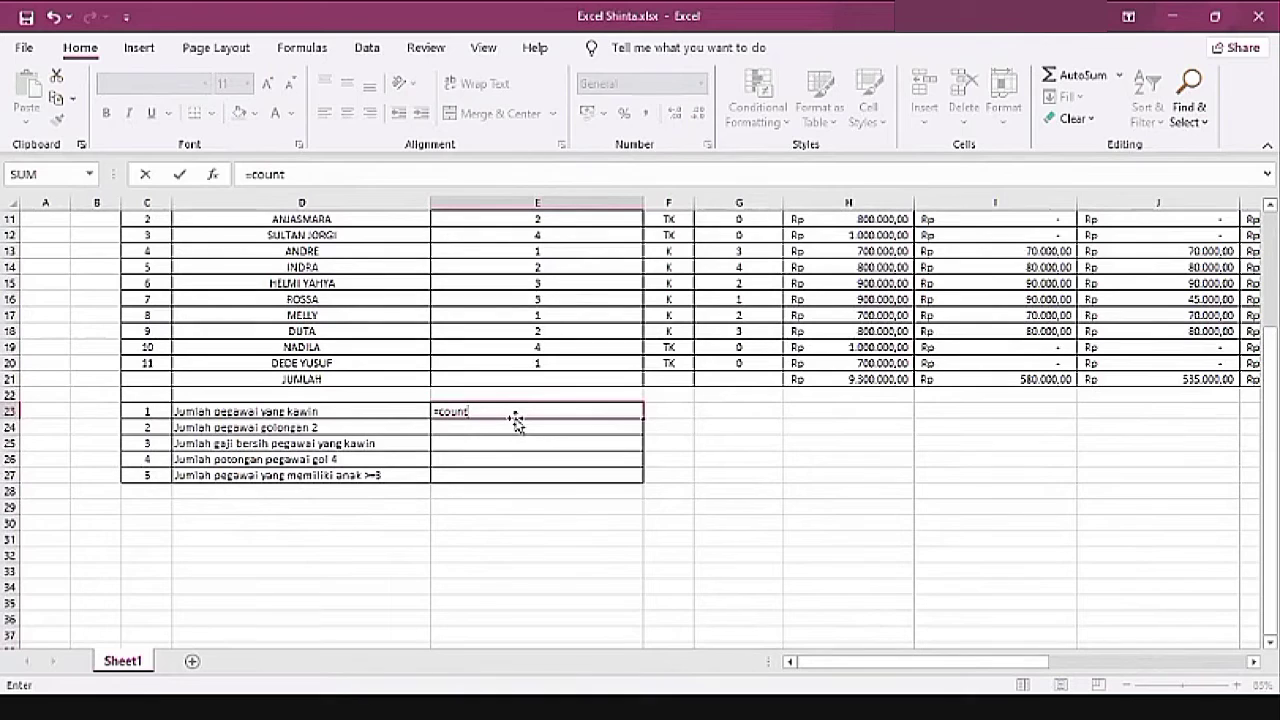
{"action": "type", "text": "if"}
{"action": "key", "text": "Tab"}
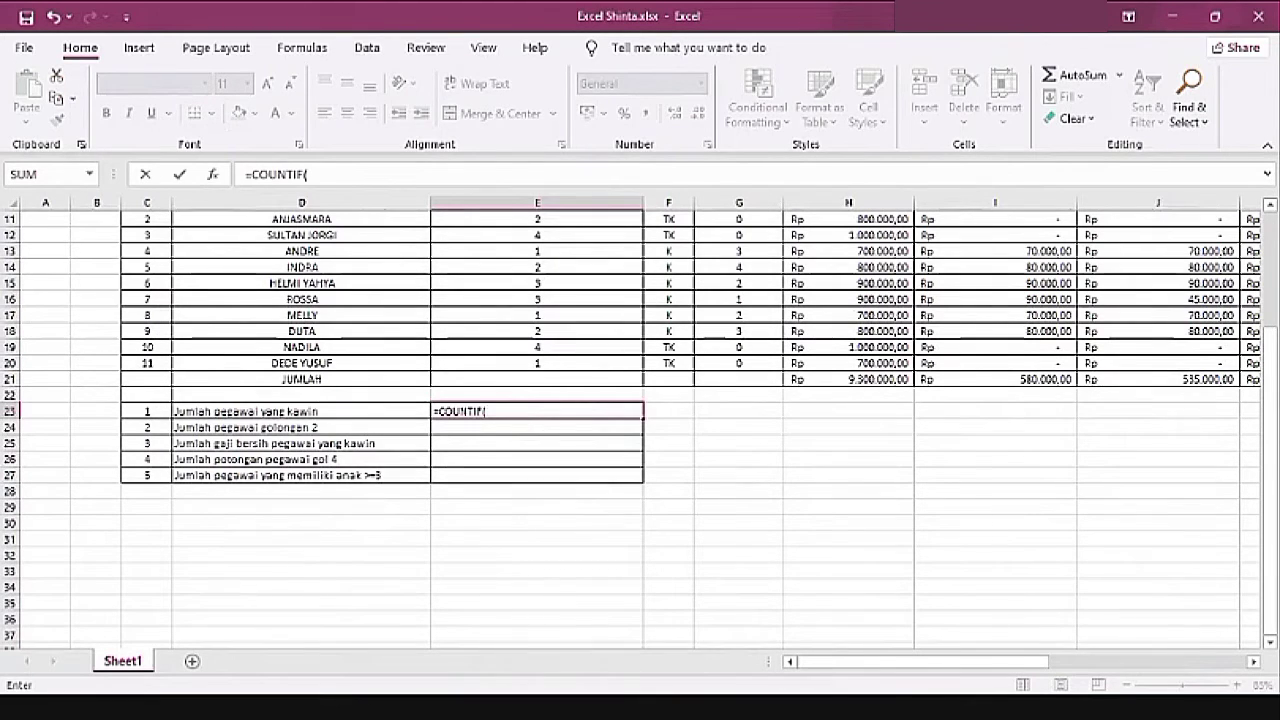
Step: Complete the E23 formula with the STATUS range and the married criterion as =COUNTIF(F10:F20;"K")
{"action": "scroll", "coordinate": [571, 354], "scroll_direction": "up", "scroll_amount": 4}
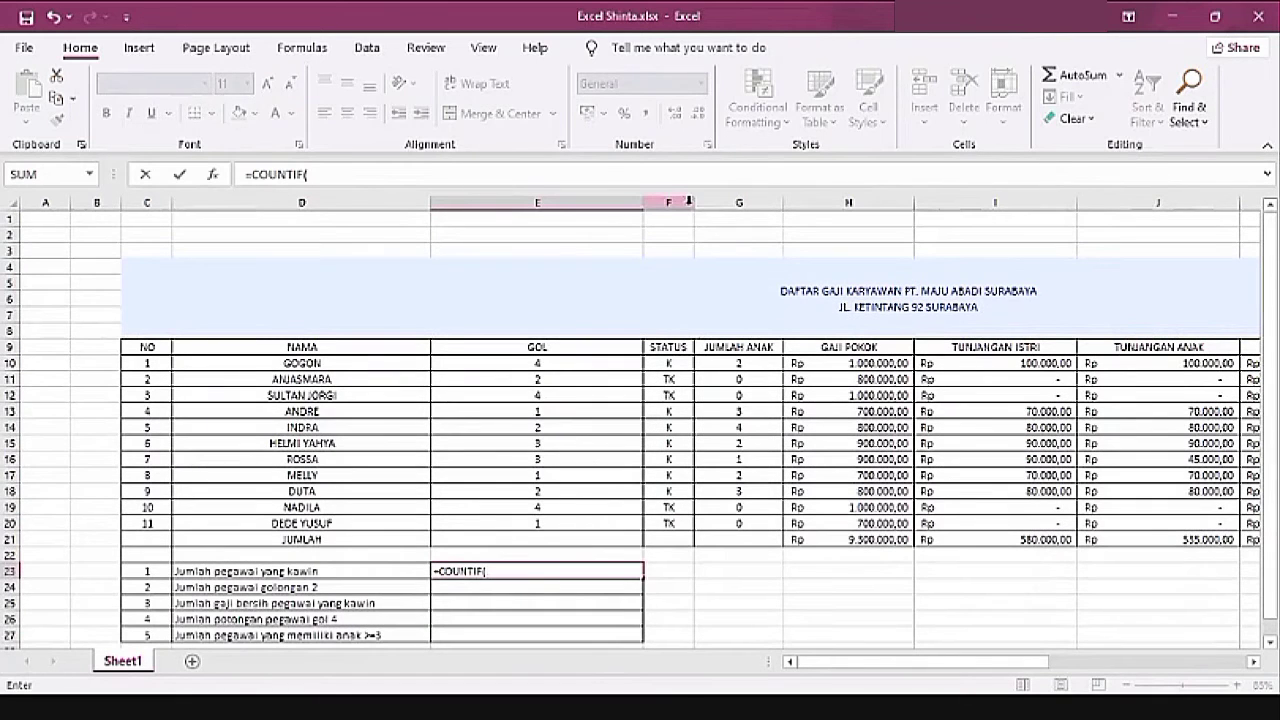
{"action": "left_click", "coordinate": [677, 363]}
{"action": "left_click_drag", "start_coordinate": [655, 518], "coordinate": [705, 514]}
{"action": "left_click", "coordinate": [540, 570]}
{"action": "left_click", "coordinate": [665, 363]}
{"action": "type", "text": ";"}
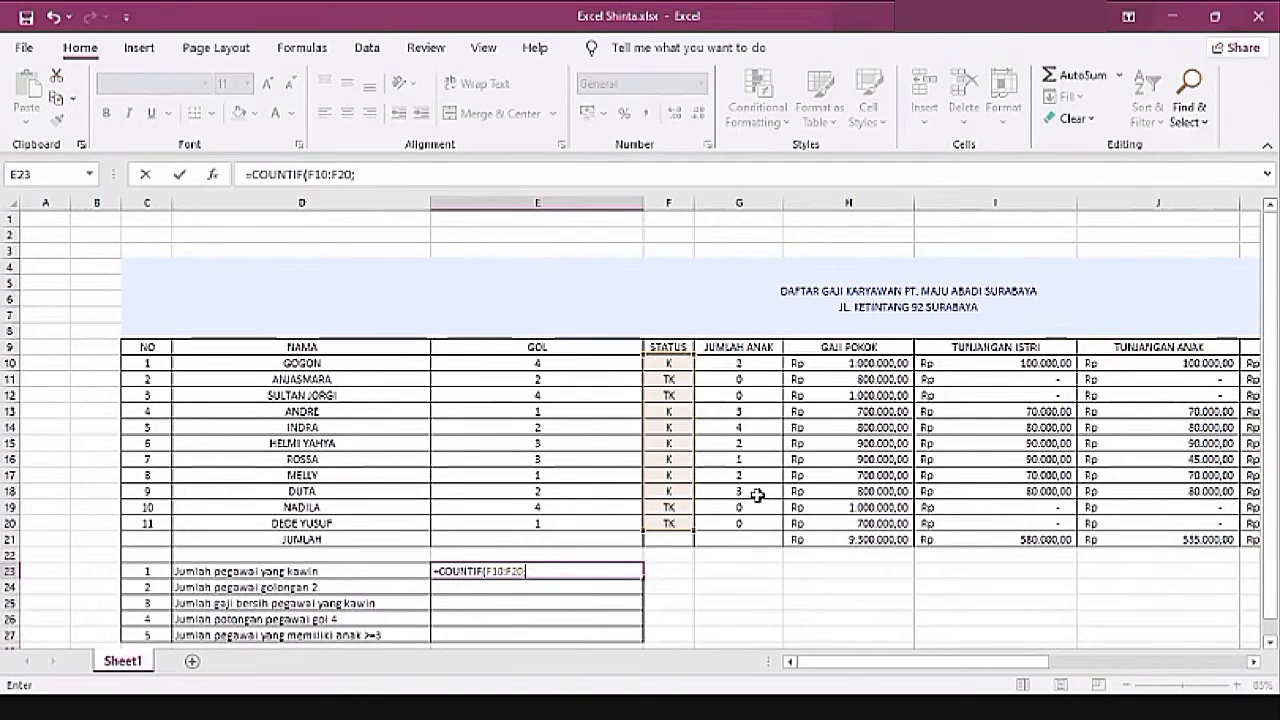
{"action": "type", "text": "\"K"}
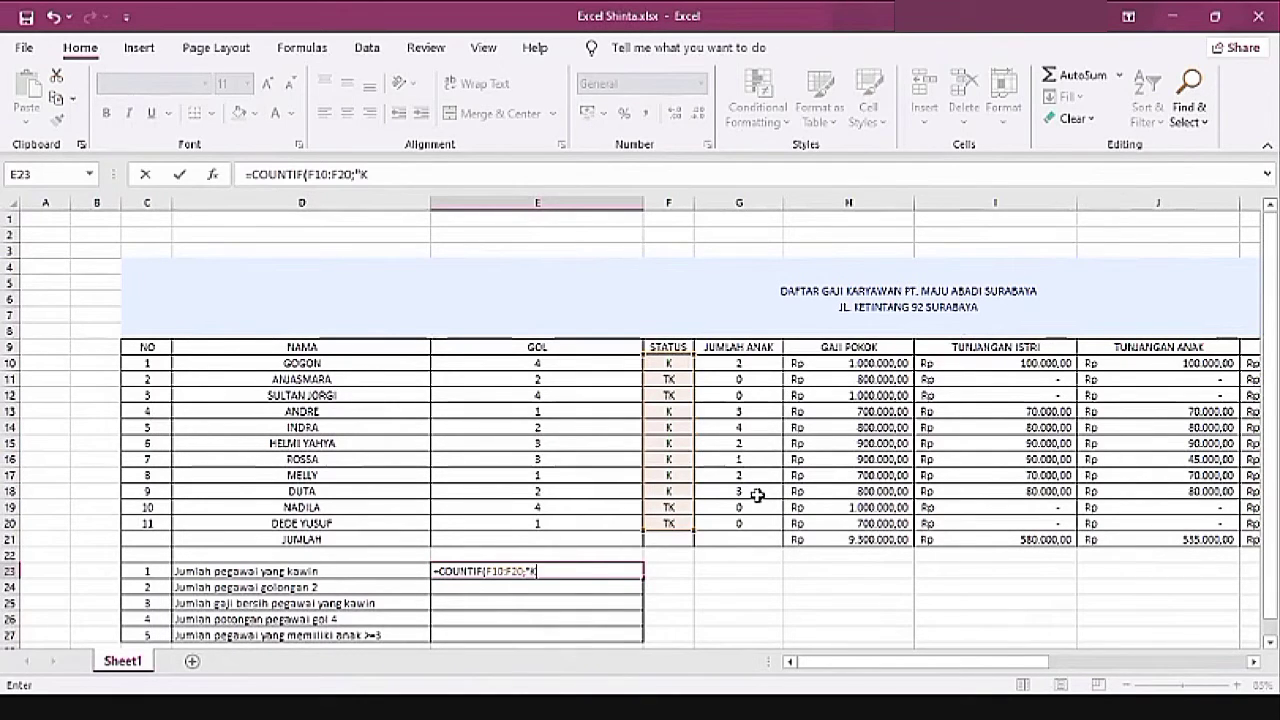
{"action": "type", "text": "\")"}
{"action": "key", "text": "Return"}
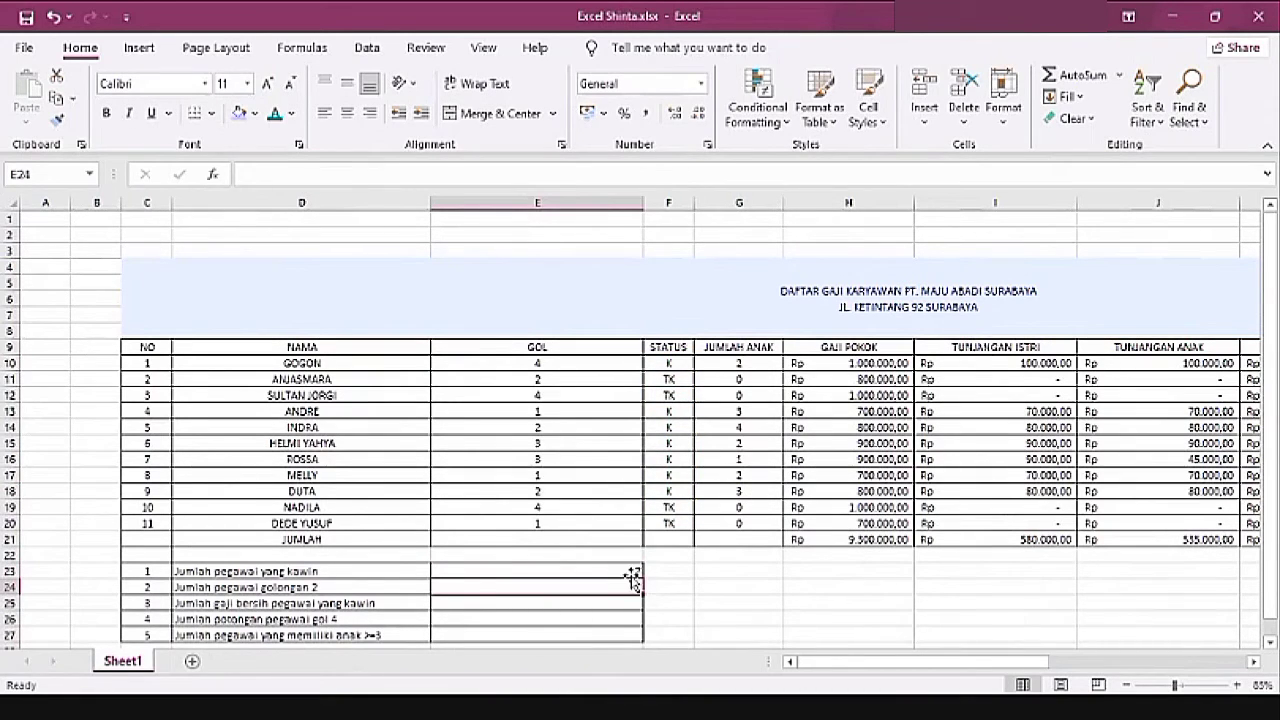
Step: Check the COUNTIF result by going through the K entries in the STATUS column, F10 and F13 to F18
{"action": "left_click", "coordinate": [669, 365]}
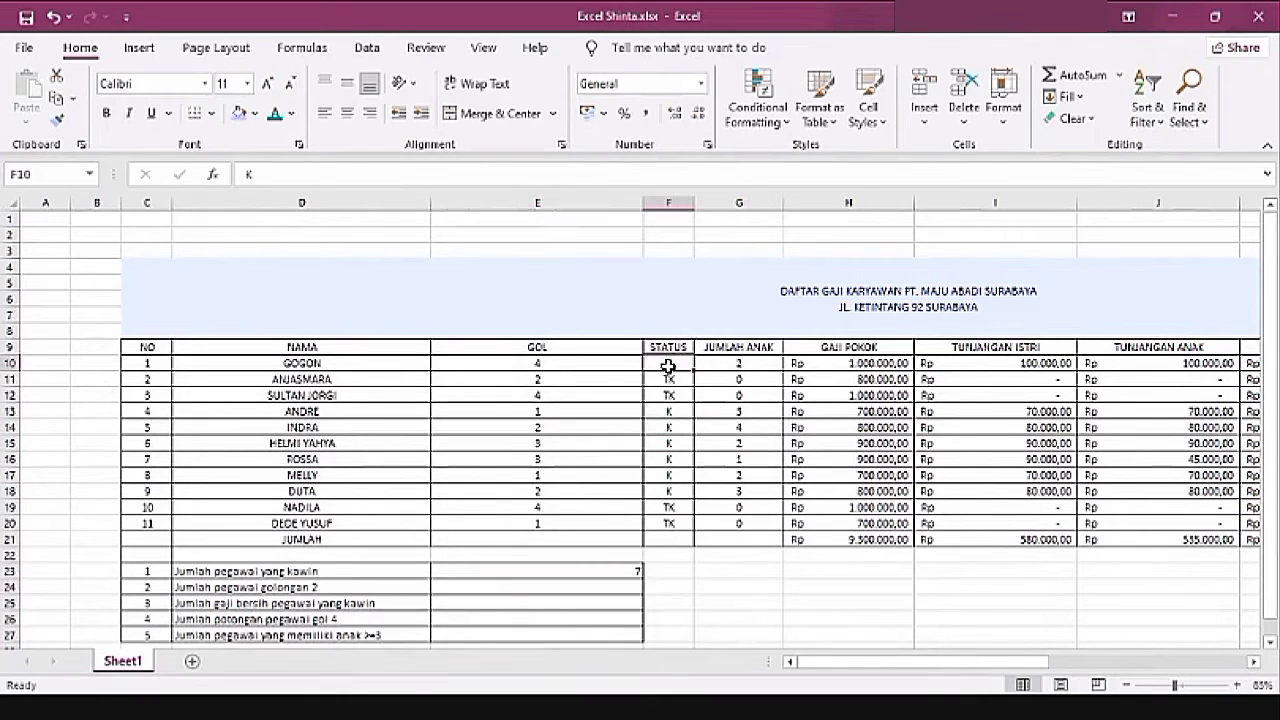
{"action": "left_click", "coordinate": [677, 412]}
{"action": "left_click", "coordinate": [681, 428]}
{"action": "left_click", "coordinate": [682, 444]}
{"action": "left_click", "coordinate": [681, 459]}
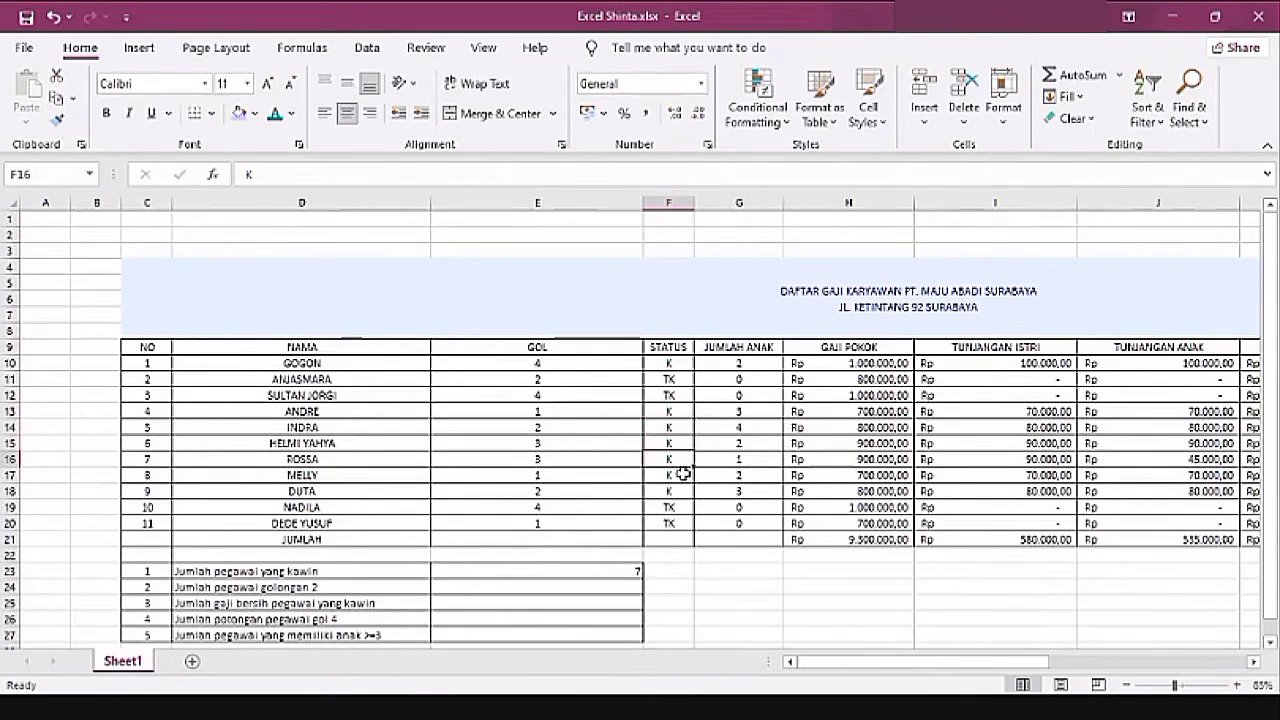
{"action": "left_click", "coordinate": [682, 475]}
{"action": "left_click", "coordinate": [682, 491]}
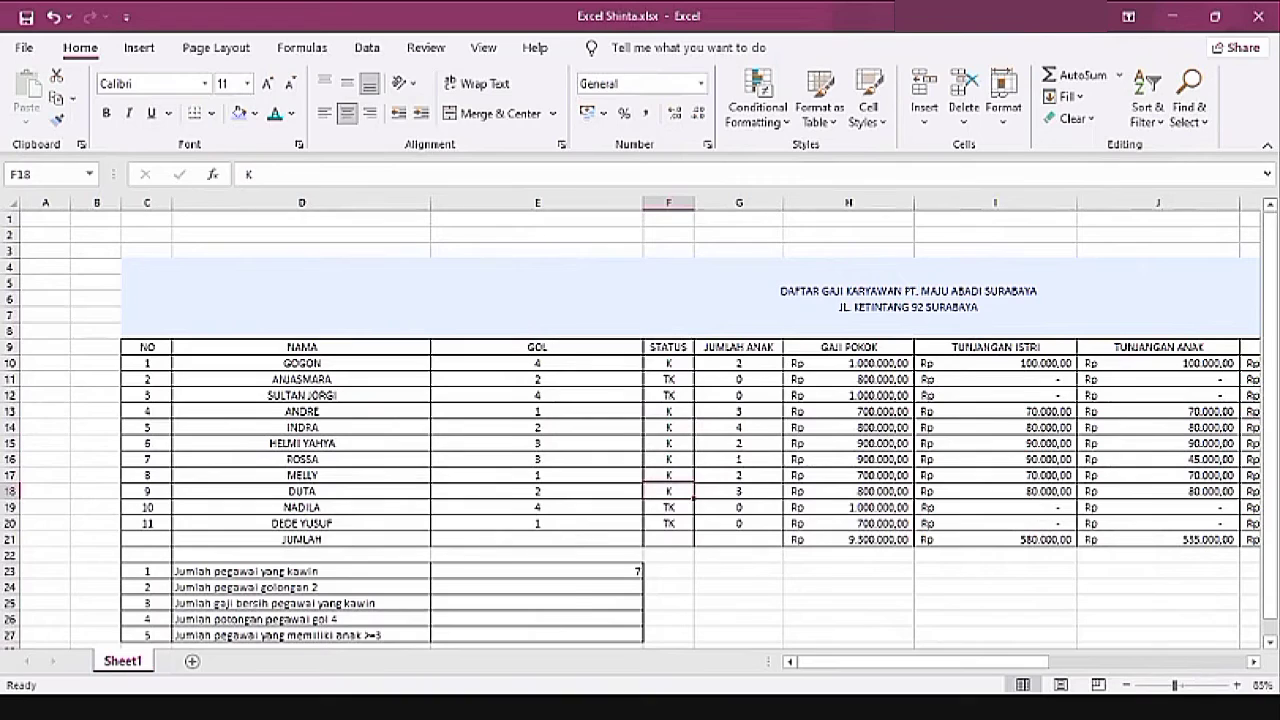
Step: Count the golongan 2 employees in E24 with a COUNTIF formula over the GOL range E10:E20
{"action": "left_click", "coordinate": [578, 590]}
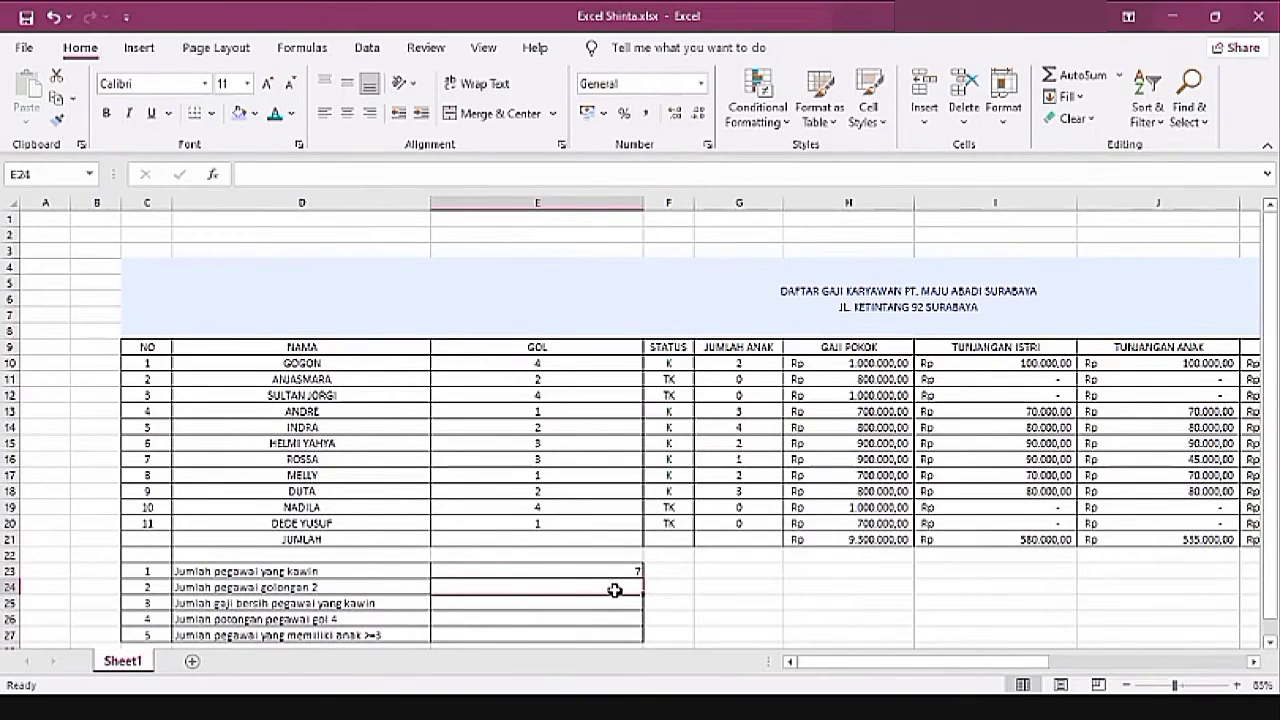
{"action": "type", "text": "="}
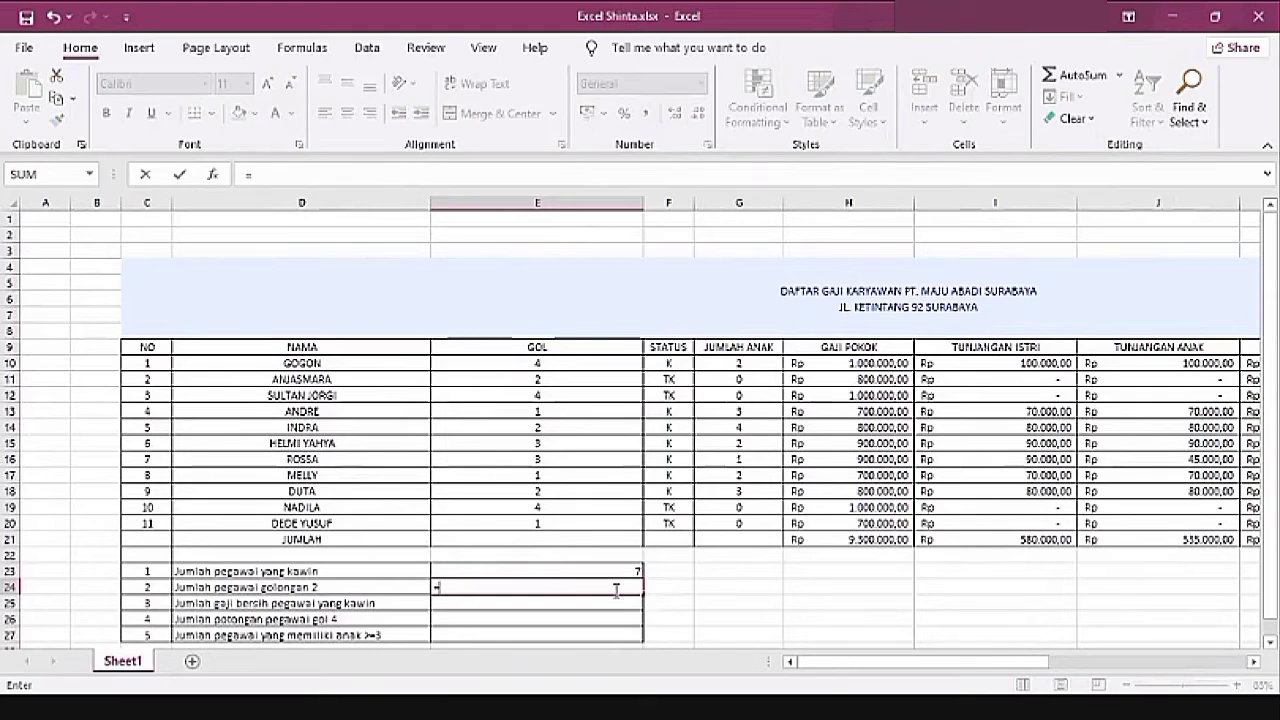
{"action": "type", "text": "count"}
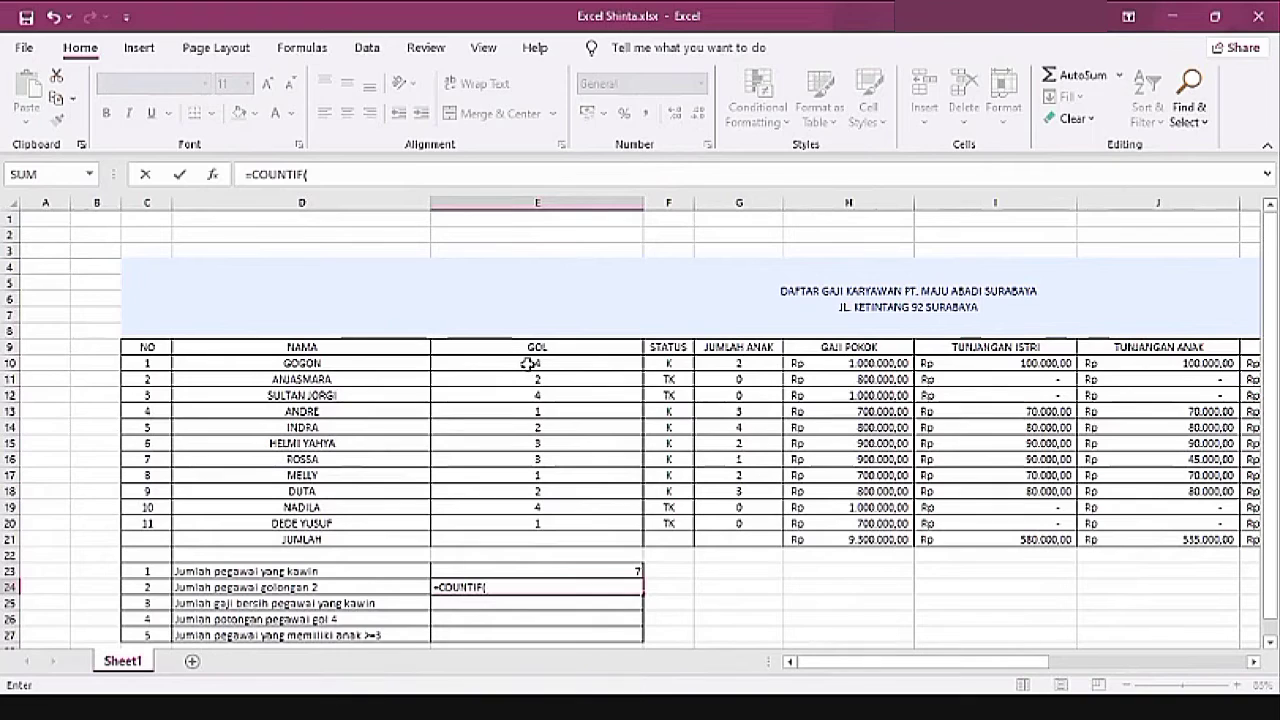
{"action": "left_click_drag", "start_coordinate": [527, 364], "coordinate": [541, 524]}
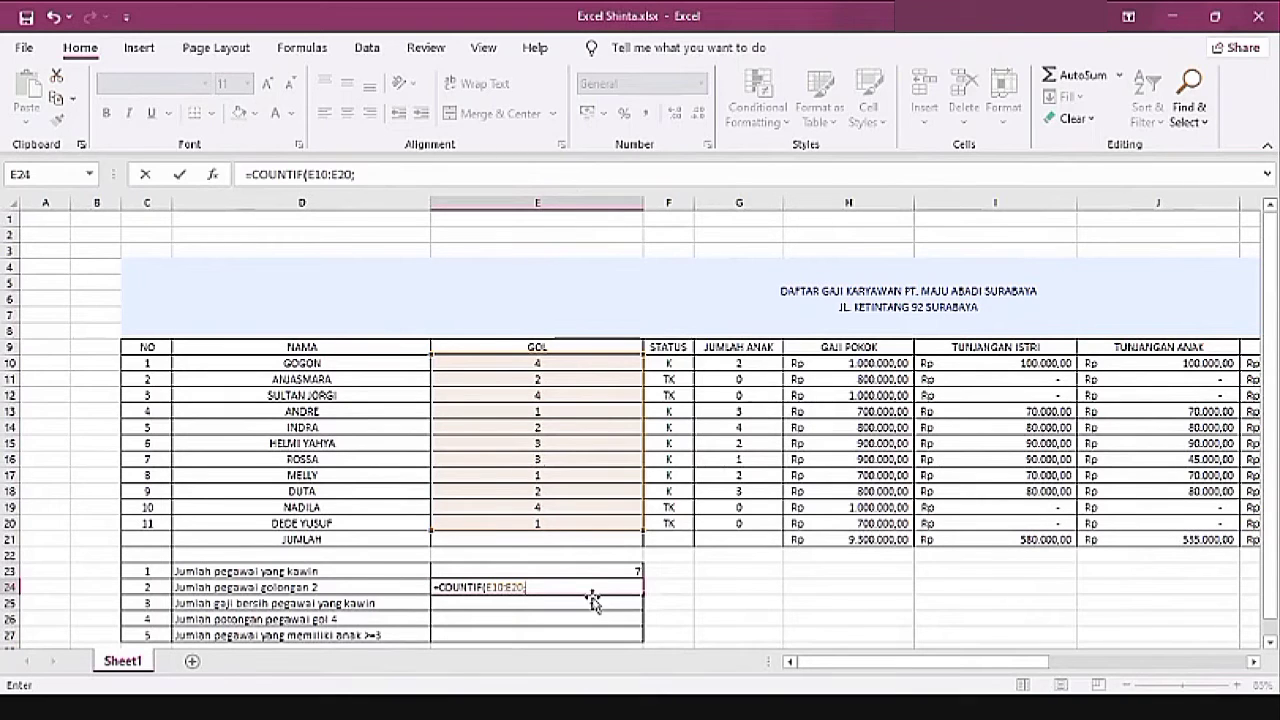
{"action": "key", "text": "Return"}
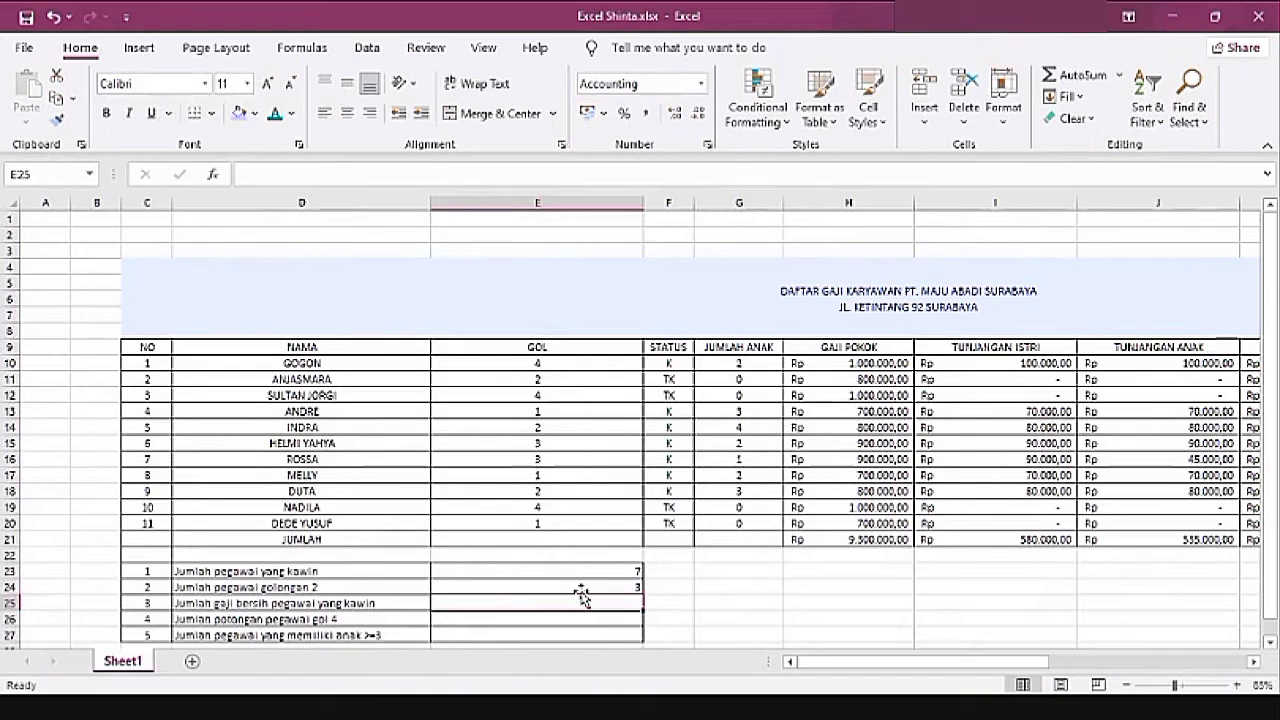
Step: Start a SUMIF formula in E25 for the married employees' net salary, with STATUS range F10:F20 and criterion "K"
{"action": "scroll", "coordinate": [509, 565], "scroll_direction": "down", "scroll_amount": 3}
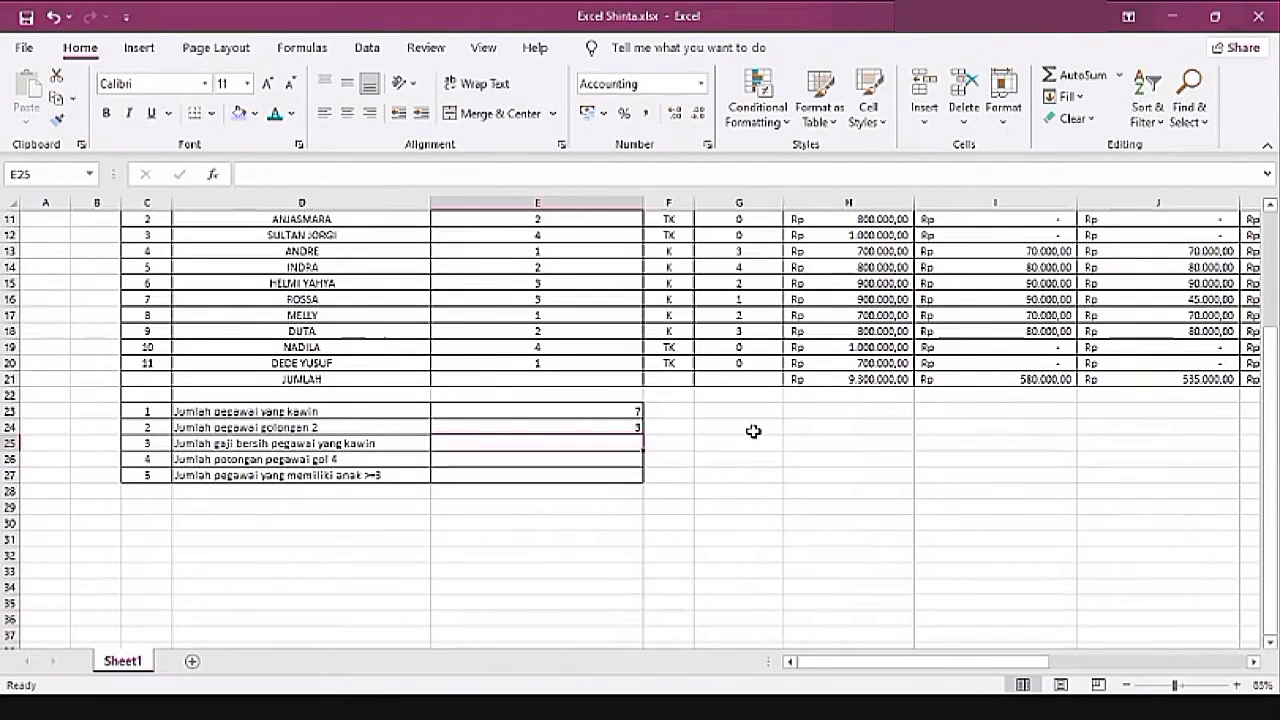
{"action": "scroll", "coordinate": [745, 430], "scroll_direction": "up", "scroll_amount": 3}
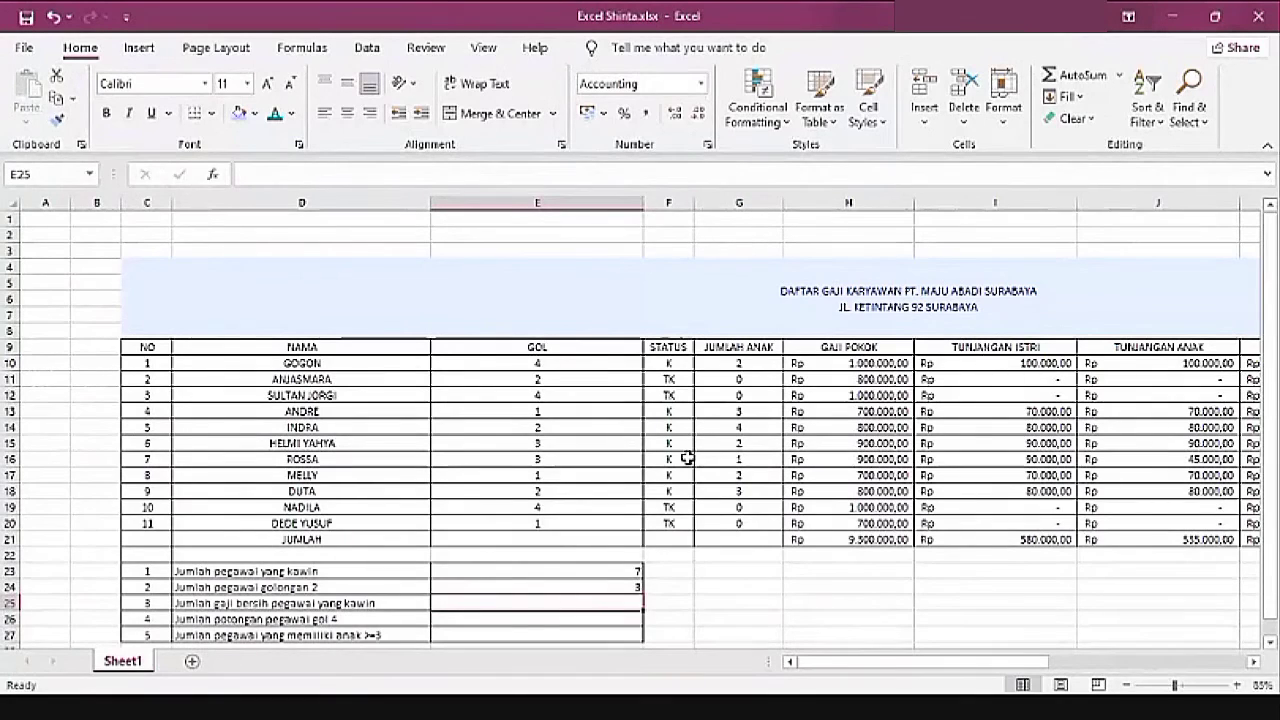
{"action": "type", "text": "=sumif"}
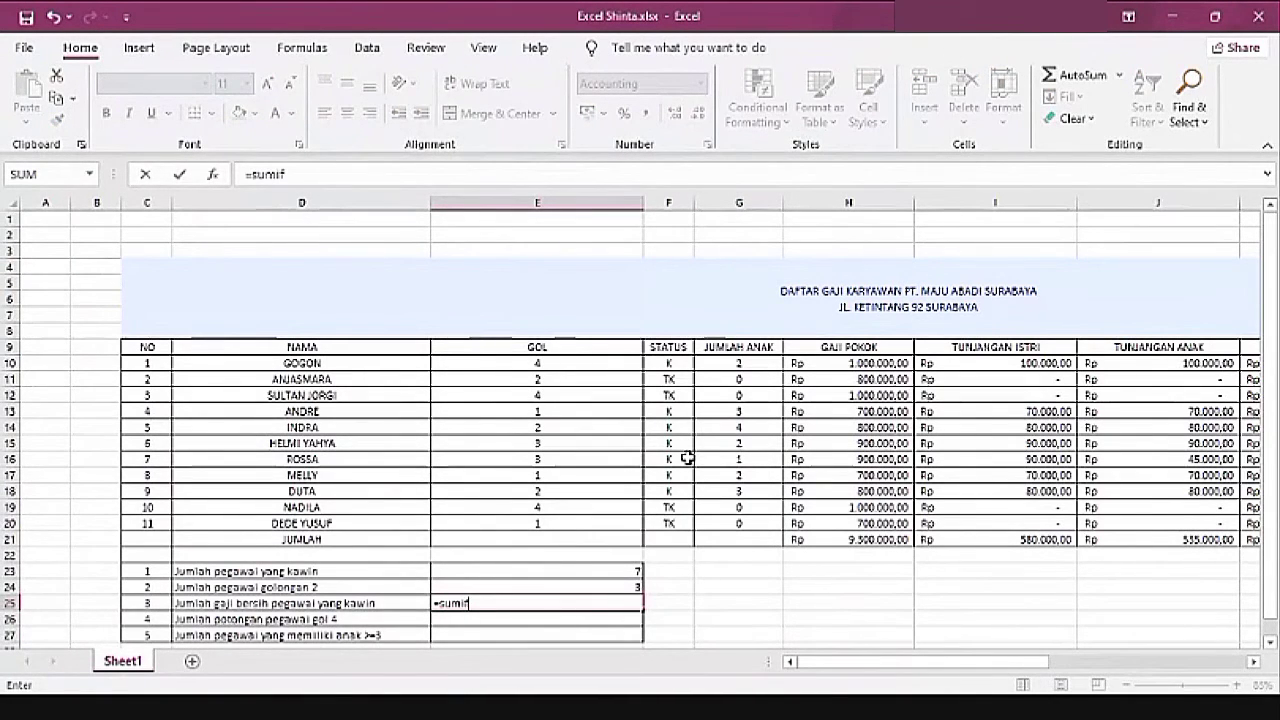
{"action": "key", "text": "Tab"}
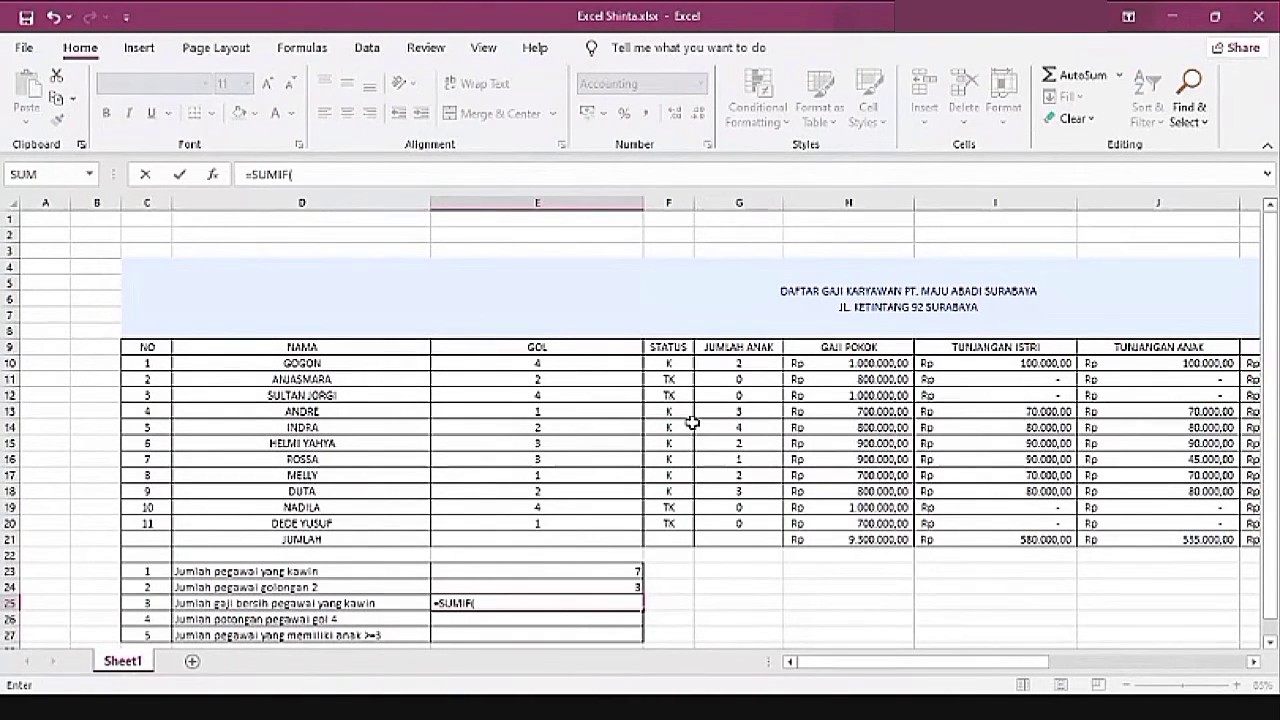
{"action": "left_click", "coordinate": [672, 363]}
{"action": "left_click_drag", "start_coordinate": [672, 361], "coordinate": [676, 523]}
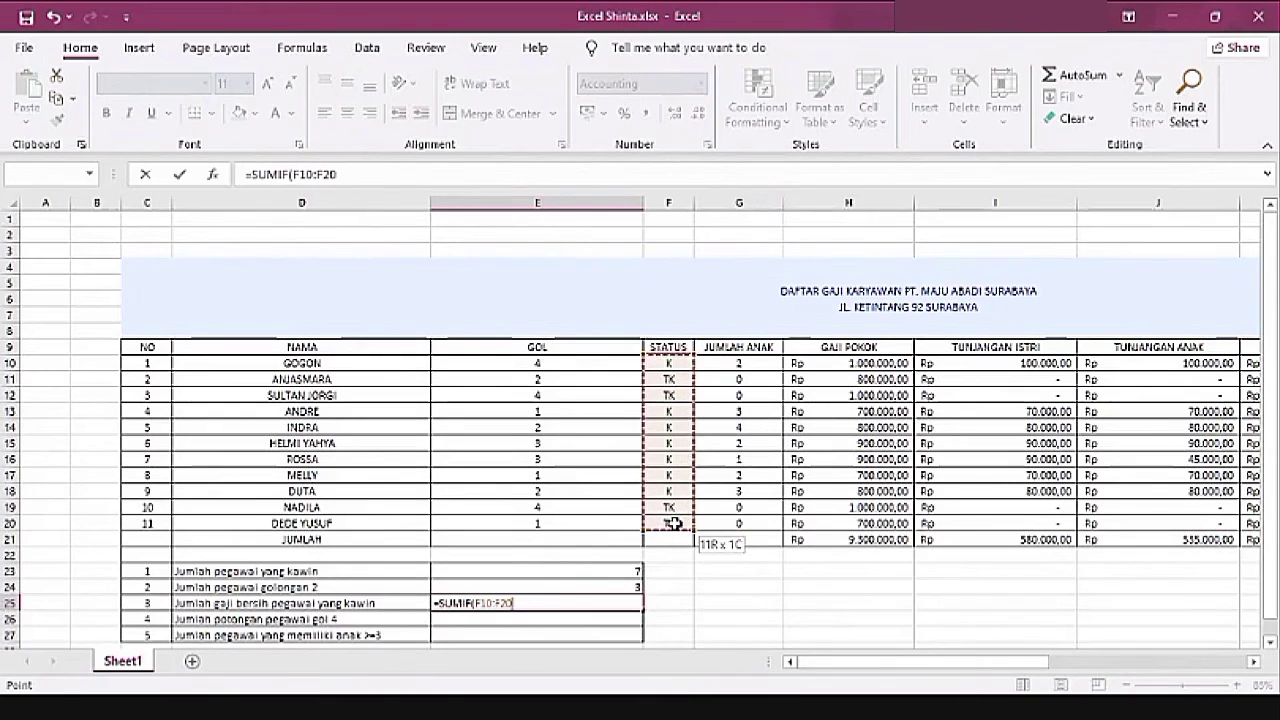
{"action": "type", "text": ";\"K\";"}
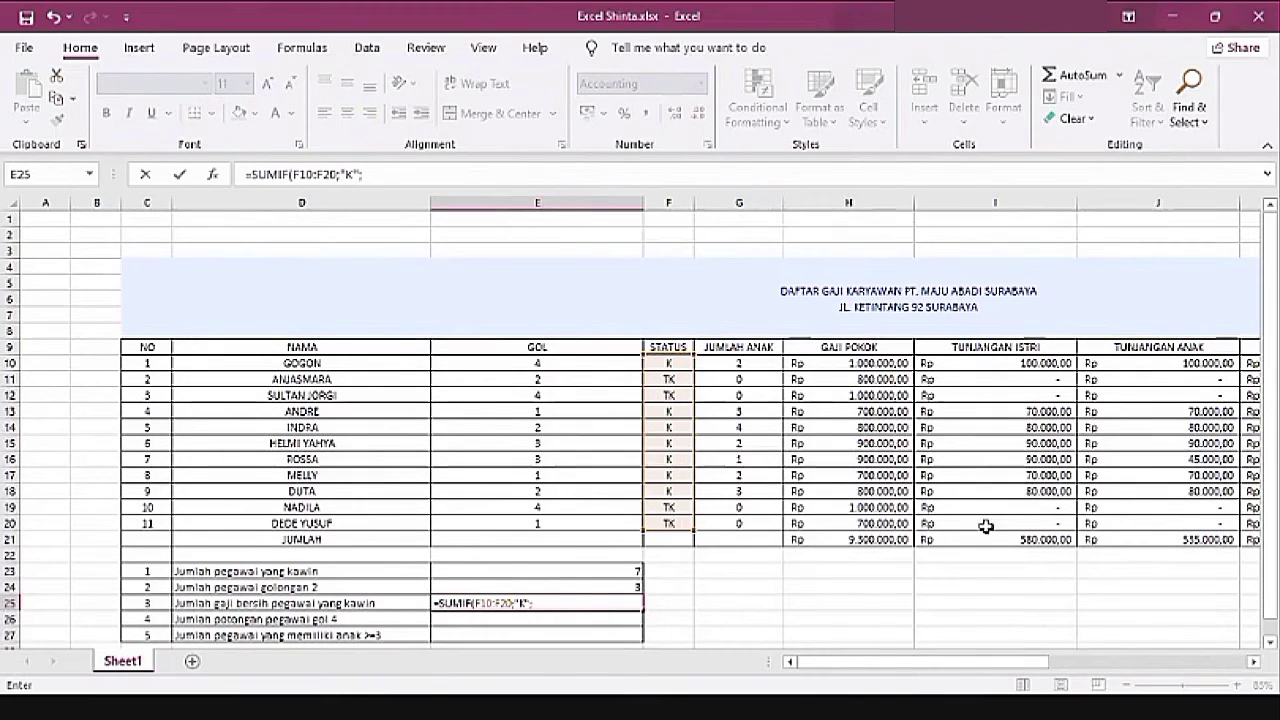
Step: Complete the E25 SUMIF formula with the GAJI BERSIH cells M10:M20 as the sum range
{"action": "left_click_drag", "start_coordinate": [886, 662], "coordinate": [1056, 647]}
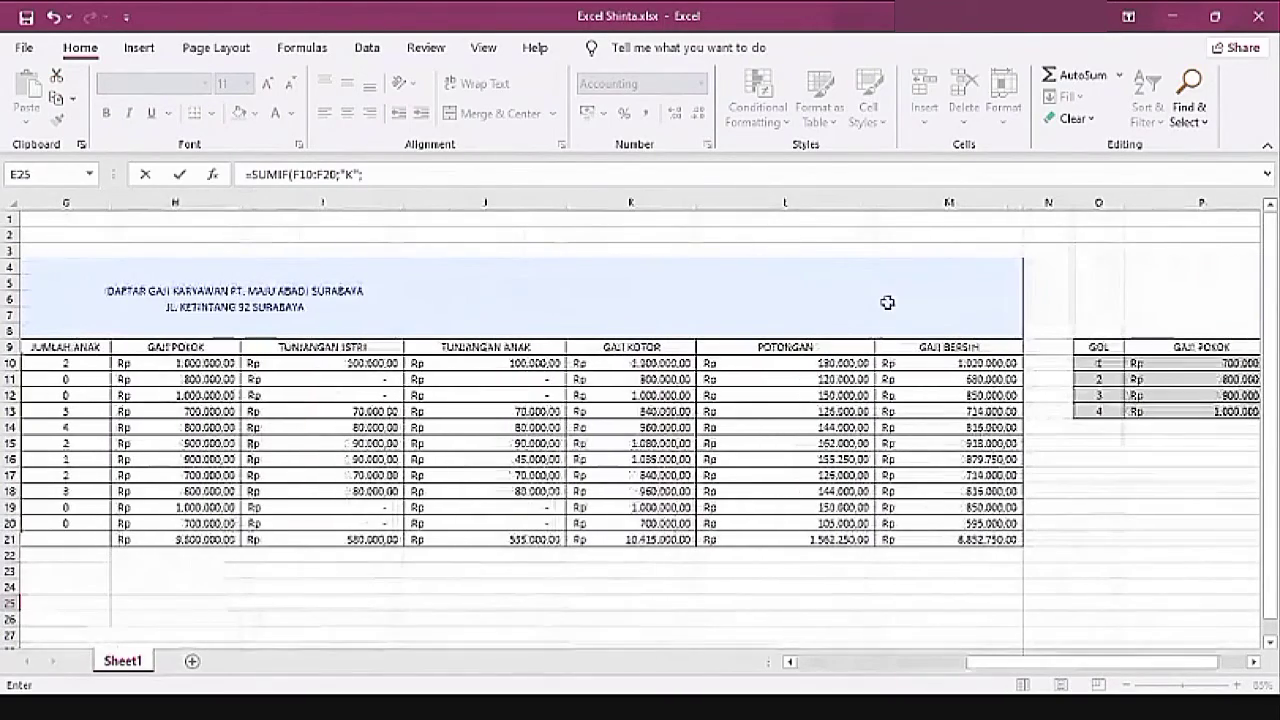
{"action": "left_click", "coordinate": [940, 362]}
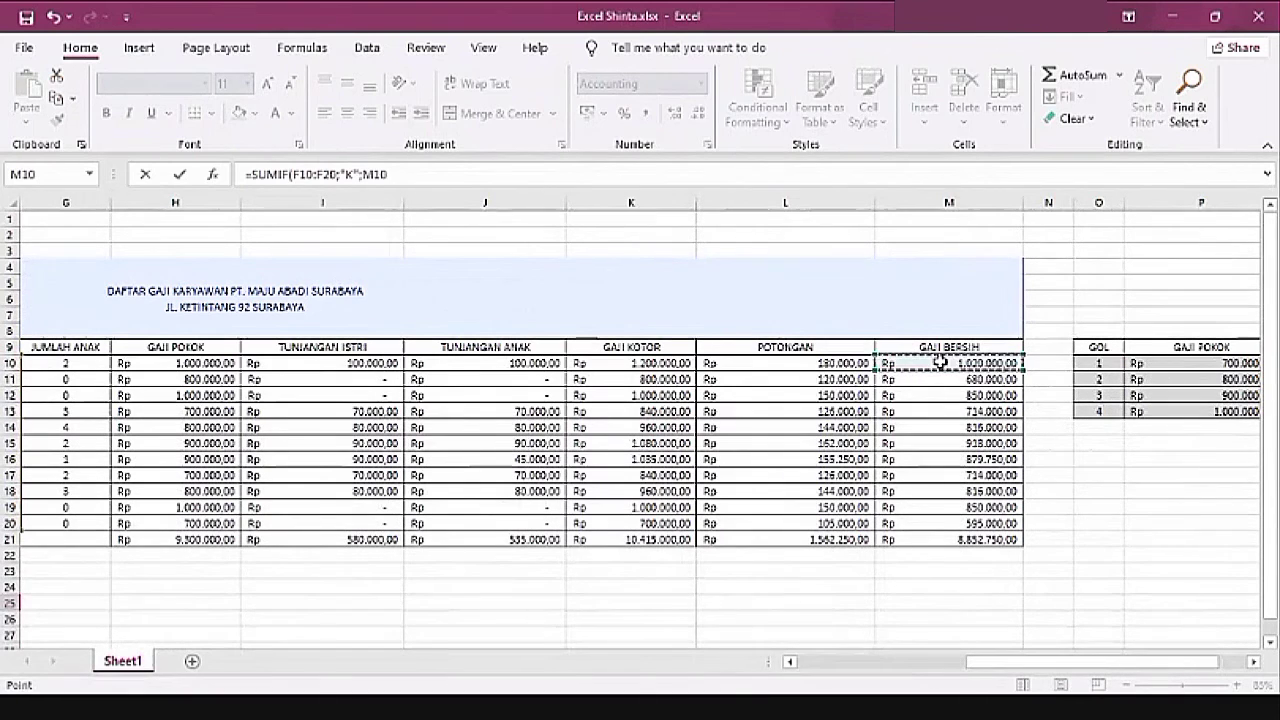
{"action": "left_click", "coordinate": [973, 523]}
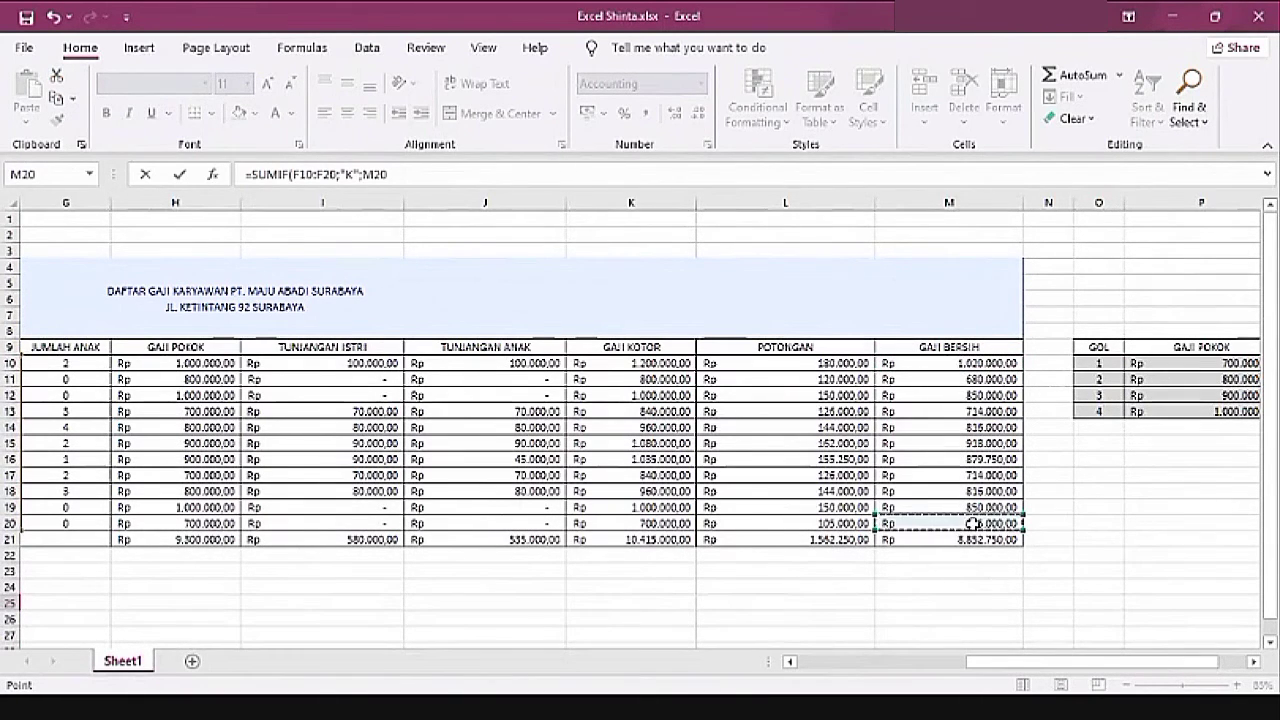
{"action": "left_click", "coordinate": [987, 364]}
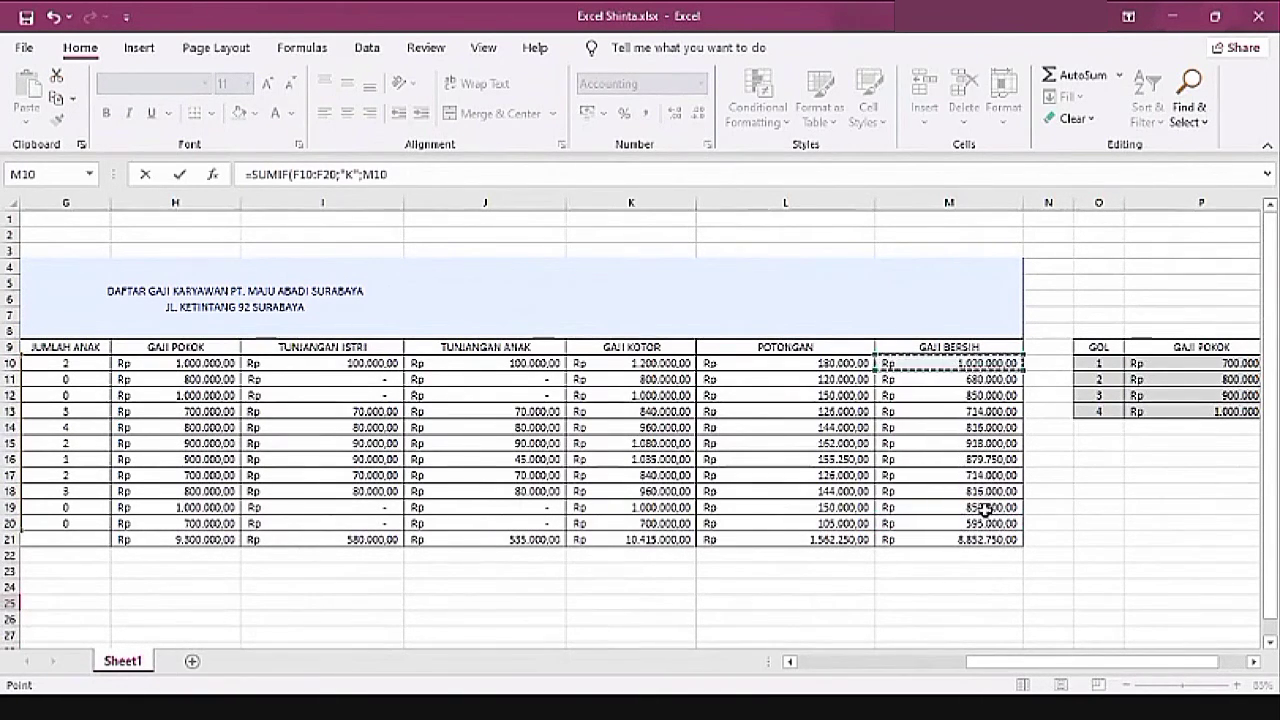
{"action": "left_click_drag", "start_coordinate": [987, 364], "coordinate": [980, 522]}
{"action": "scroll", "coordinate": [527, 564], "scroll_direction": "down", "scroll_amount": 3}
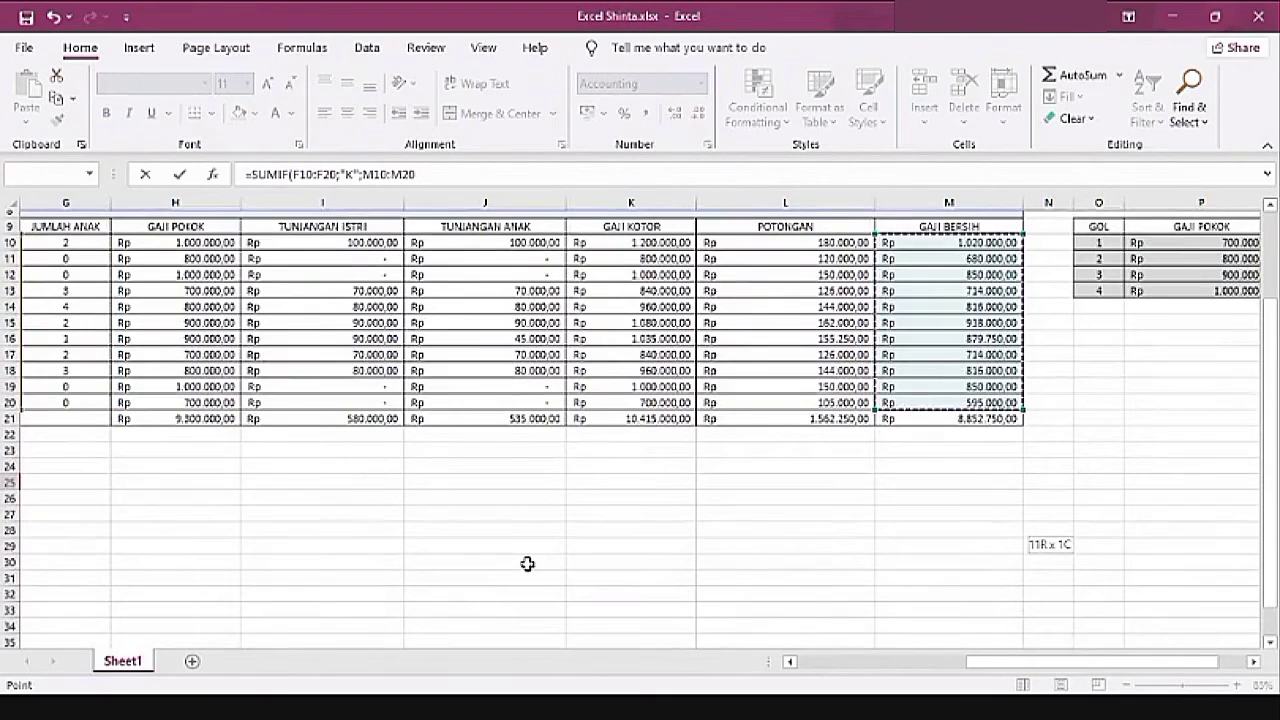
{"action": "scroll", "coordinate": [527, 564], "scroll_direction": "down", "scroll_amount": 1}
{"action": "left_click_drag", "start_coordinate": [1009, 662], "coordinate": [894, 672]}
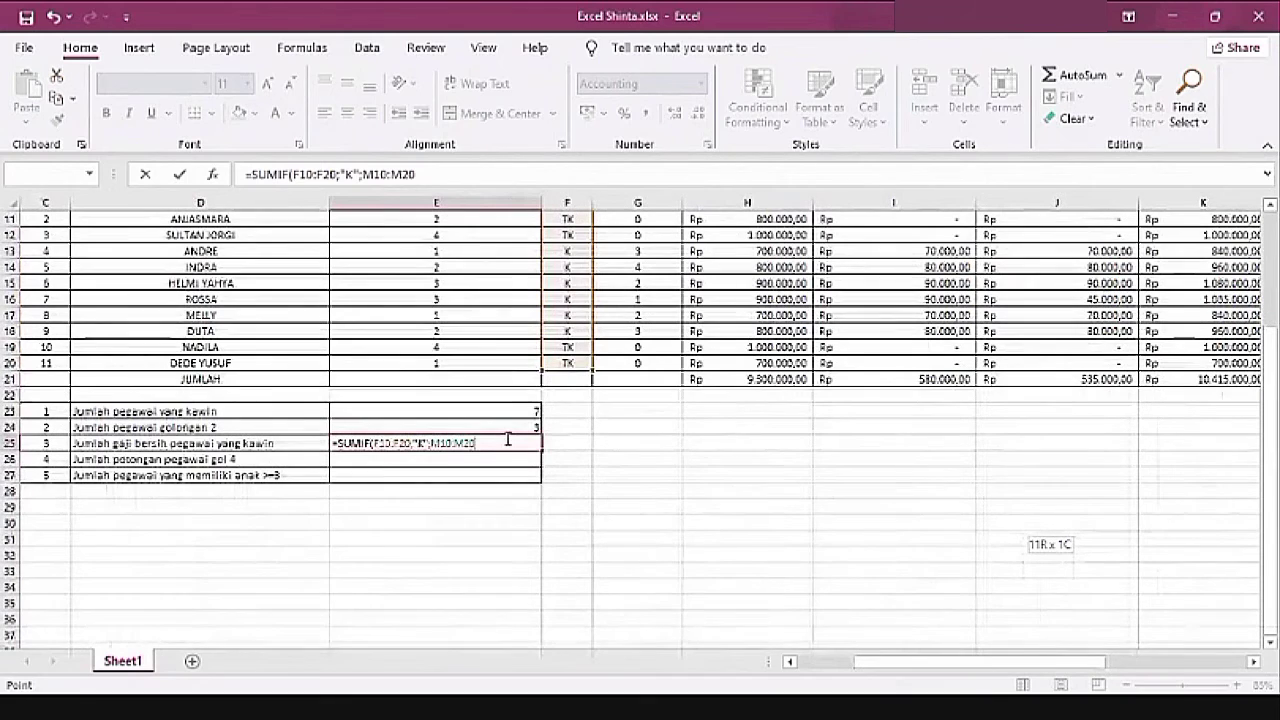
{"action": "key", "text": "Return"}
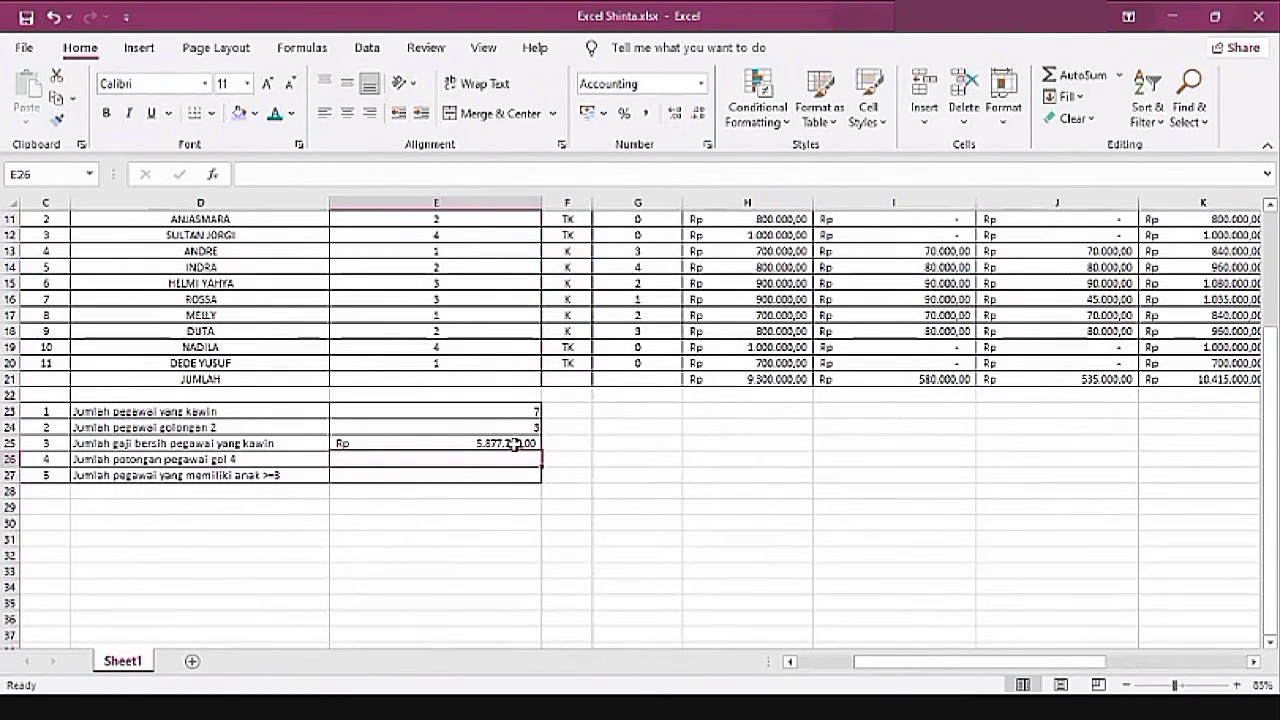
{"action": "left_click", "coordinate": [517, 441]}
Step: Start a SUMIF formula in E26 for the golongan 4 deductions, with GOL range E10:E20 and criterion 4
{"action": "left_click", "coordinate": [467, 458]}
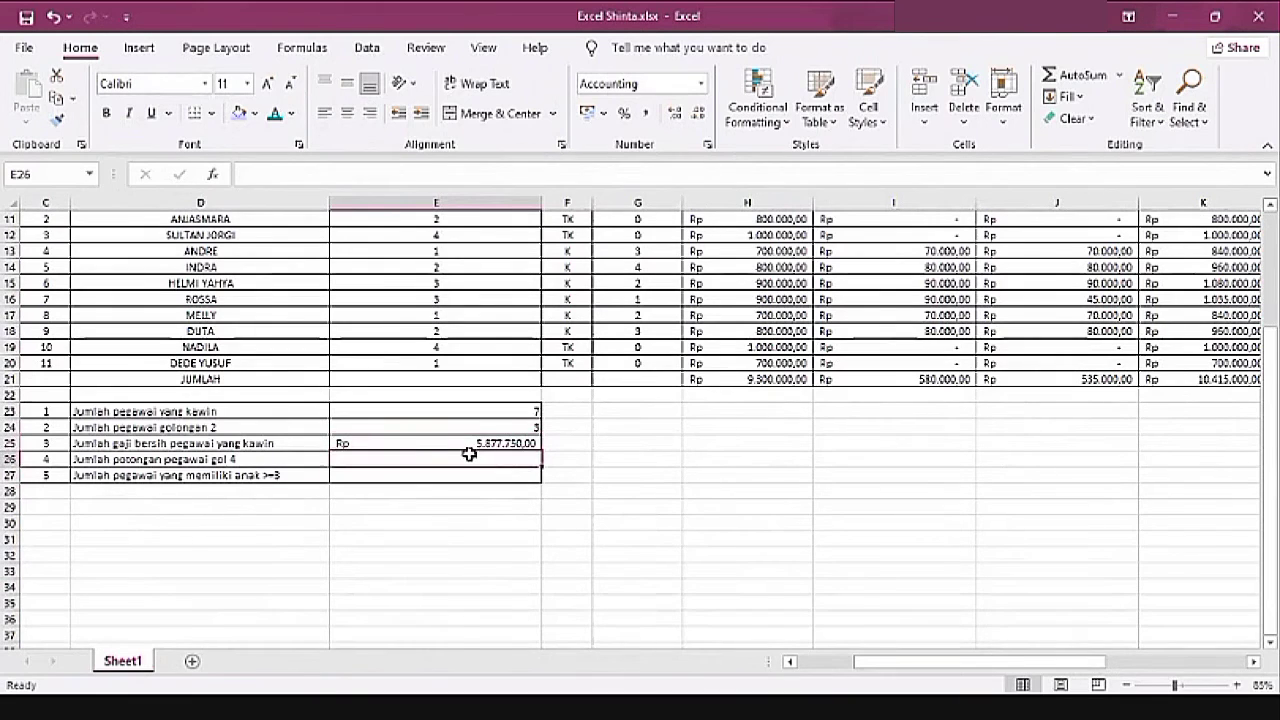
{"action": "scroll", "coordinate": [529, 436], "scroll_direction": "up", "scroll_amount": 2}
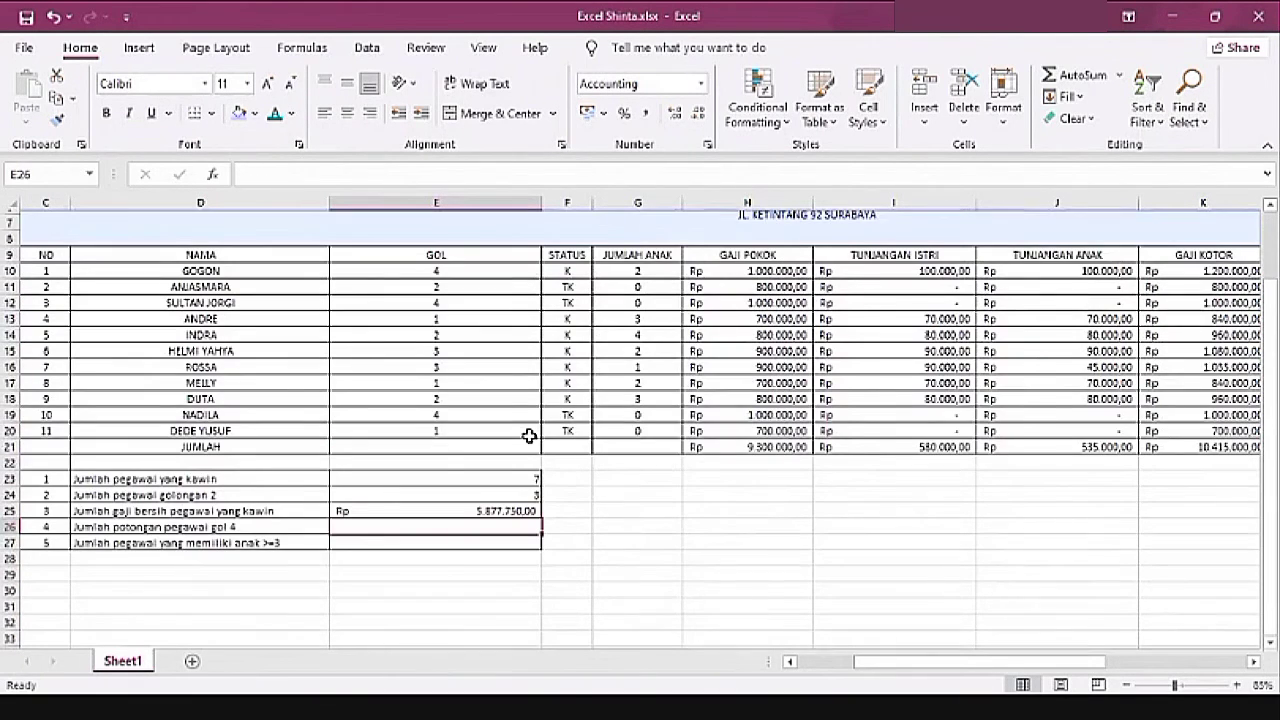
{"action": "scroll", "coordinate": [529, 436], "scroll_direction": "down", "scroll_amount": 2}
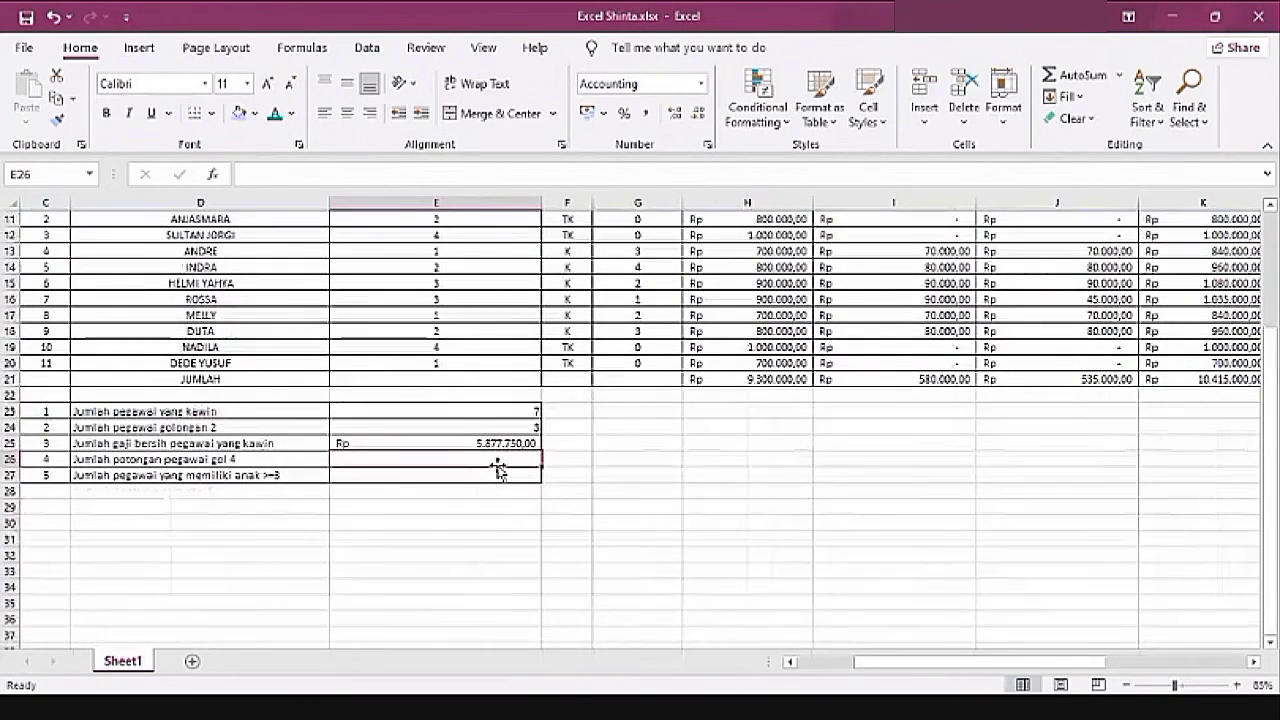
{"action": "type", "text": "=sum"}
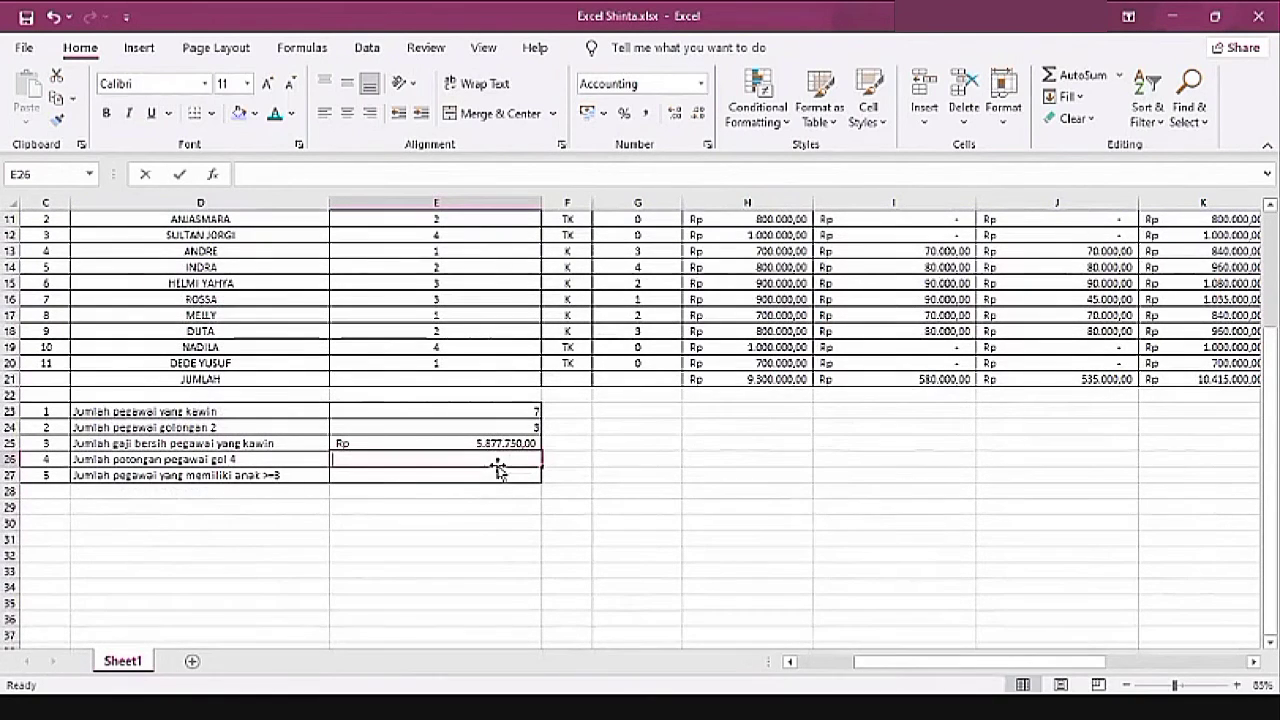
{"action": "type", "text": "if"}
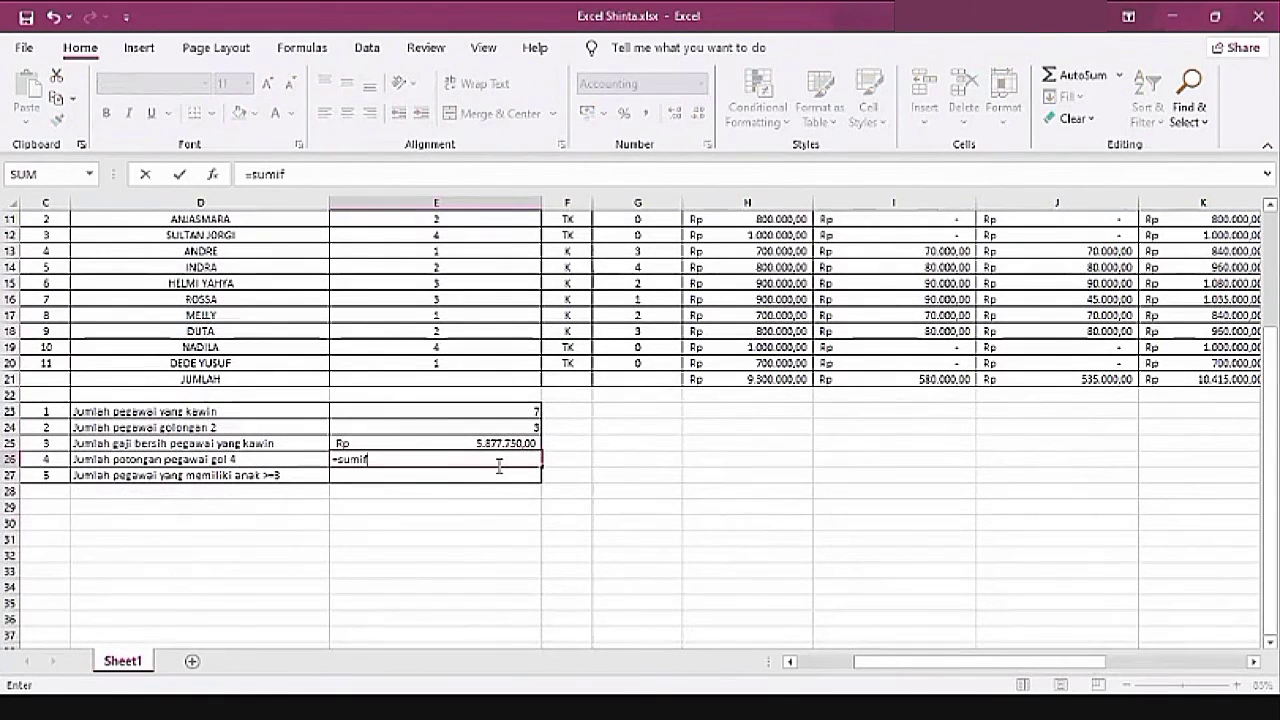
{"action": "key", "text": "Tab"}
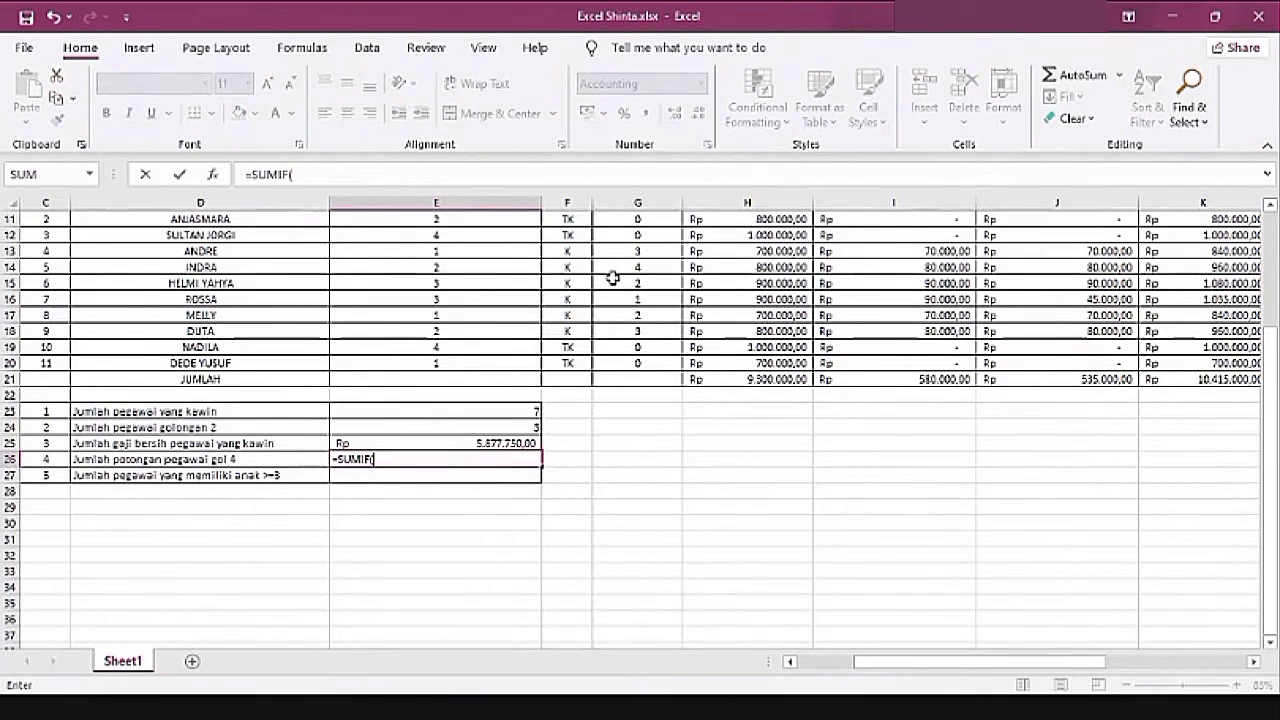
{"action": "scroll", "coordinate": [470, 267], "scroll_direction": "up", "scroll_amount": 4}
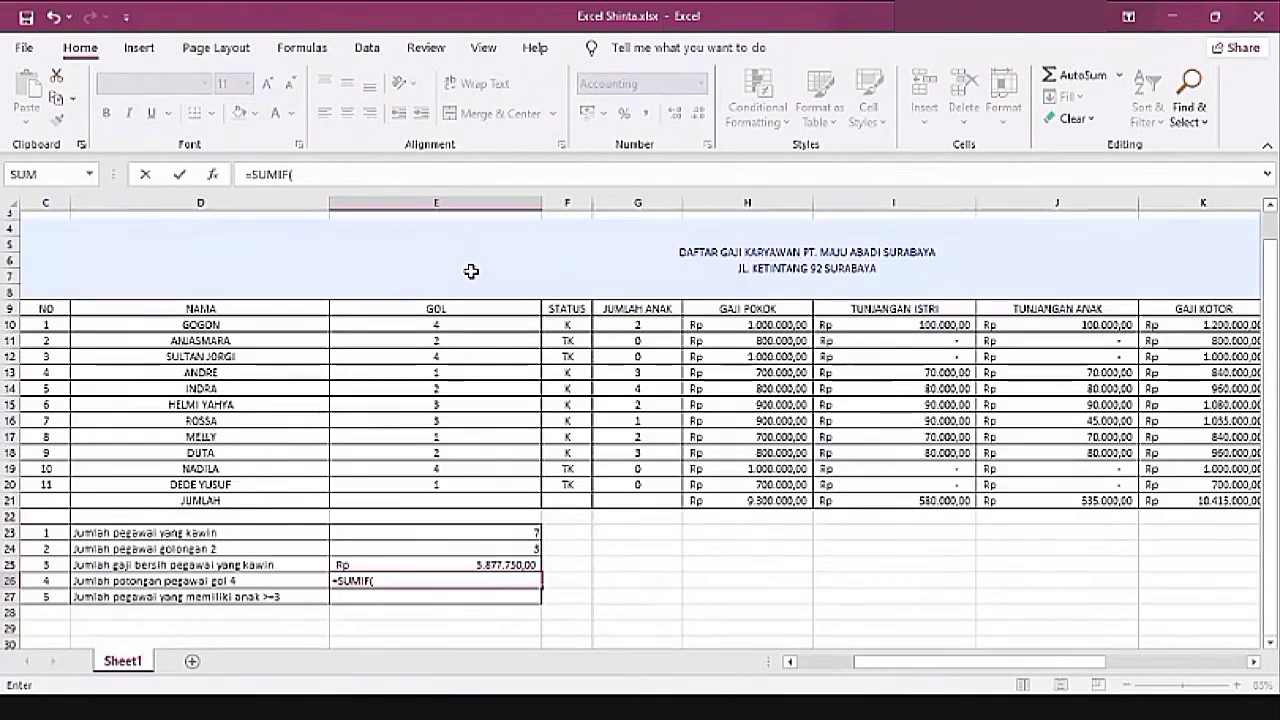
{"action": "left_click", "coordinate": [480, 363]}
{"action": "left_click_drag", "start_coordinate": [480, 363], "coordinate": [513, 517]}
{"action": "scroll", "coordinate": [513, 517], "scroll_direction": "down", "scroll_amount": 3}
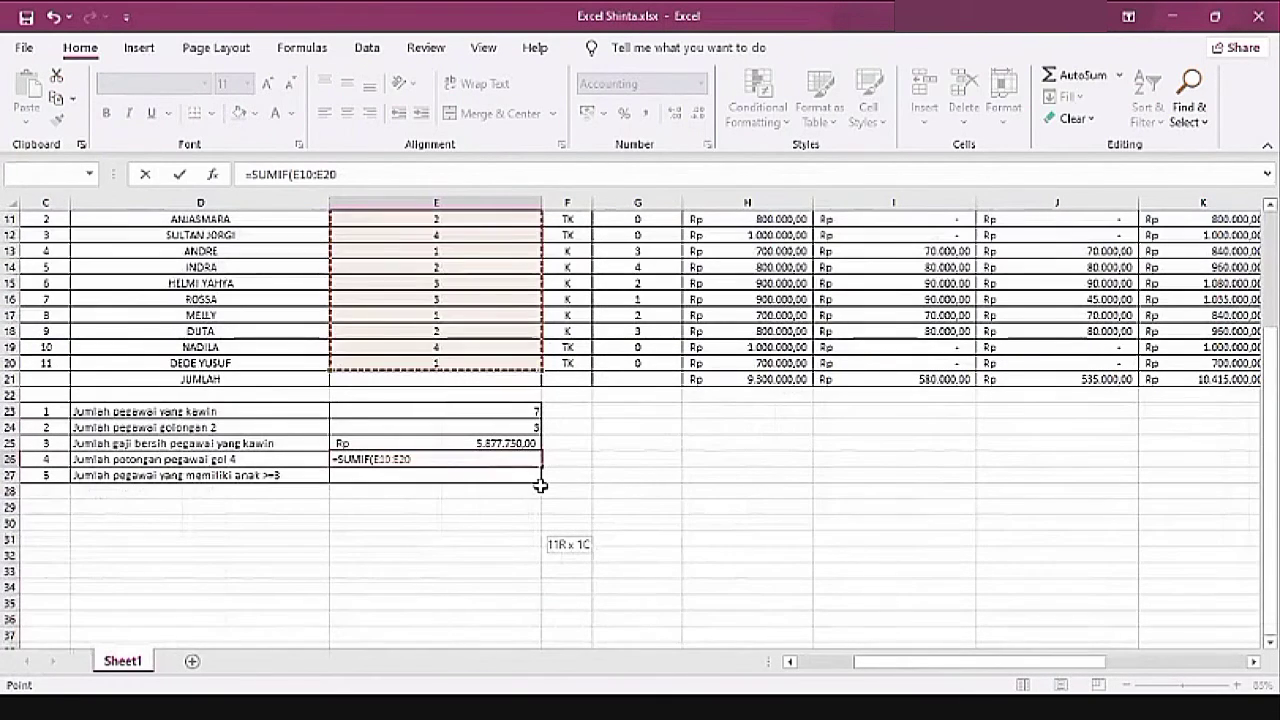
{"action": "type", "text": ";4;"}
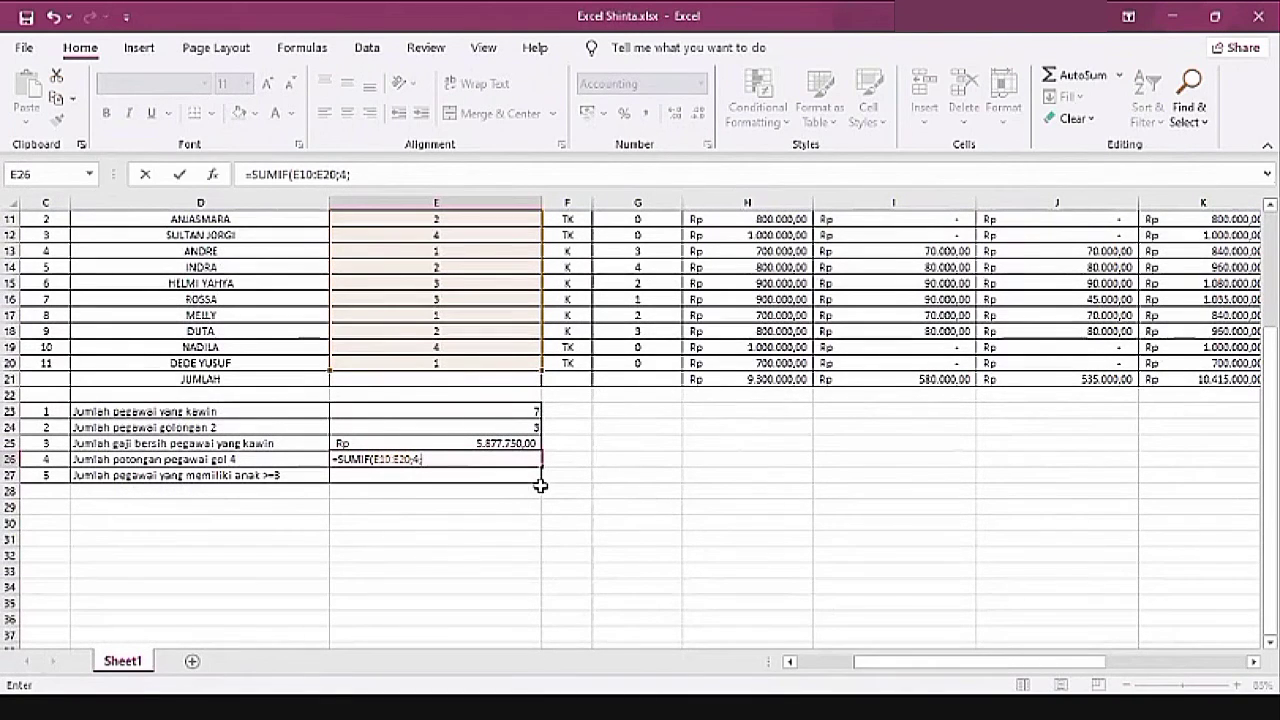
Step: Complete the E26 SUMIF formula with the POTONGAN cells L10:L20 as the sum range
{"action": "scroll", "coordinate": [544, 468], "scroll_direction": "up", "scroll_amount": 3}
{"action": "scroll", "coordinate": [544, 468], "scroll_direction": "up", "scroll_amount": 1}
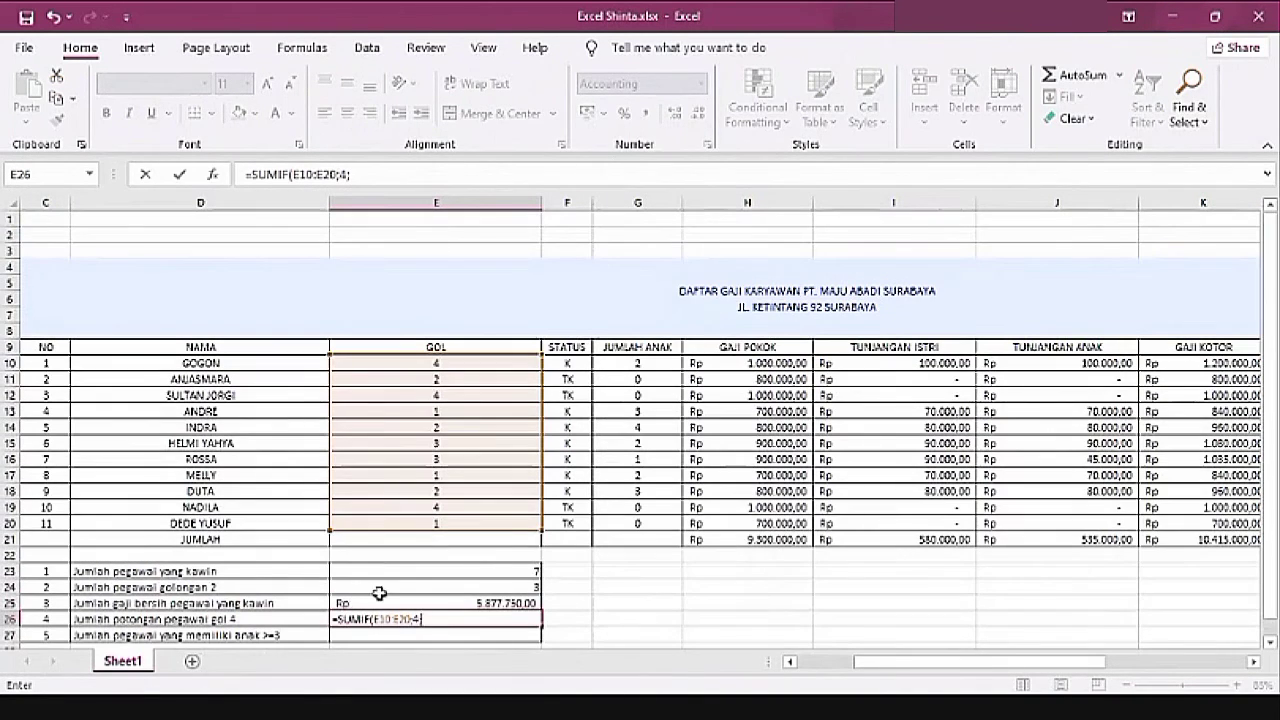
{"action": "left_click_drag", "start_coordinate": [900, 661], "coordinate": [960, 660]}
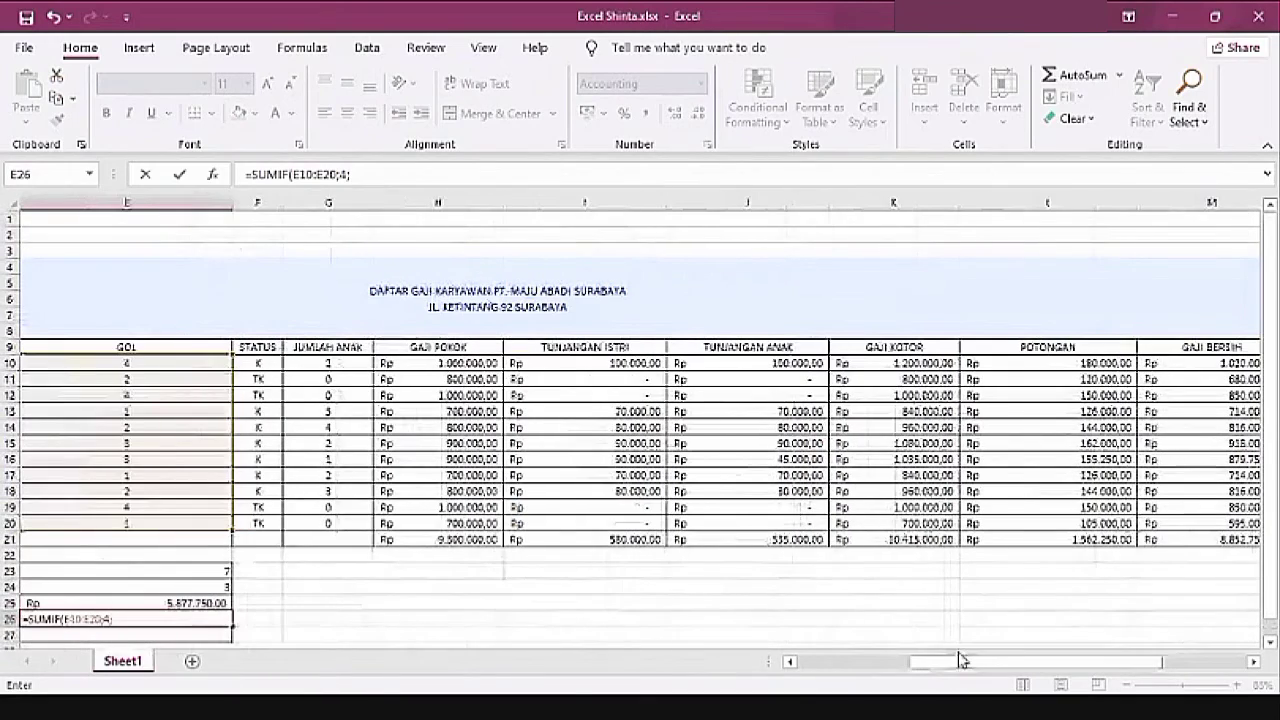
{"action": "left_click", "coordinate": [1076, 363]}
{"action": "left_click_drag", "start_coordinate": [1076, 363], "coordinate": [1095, 523]}
{"action": "key", "text": "Return"}
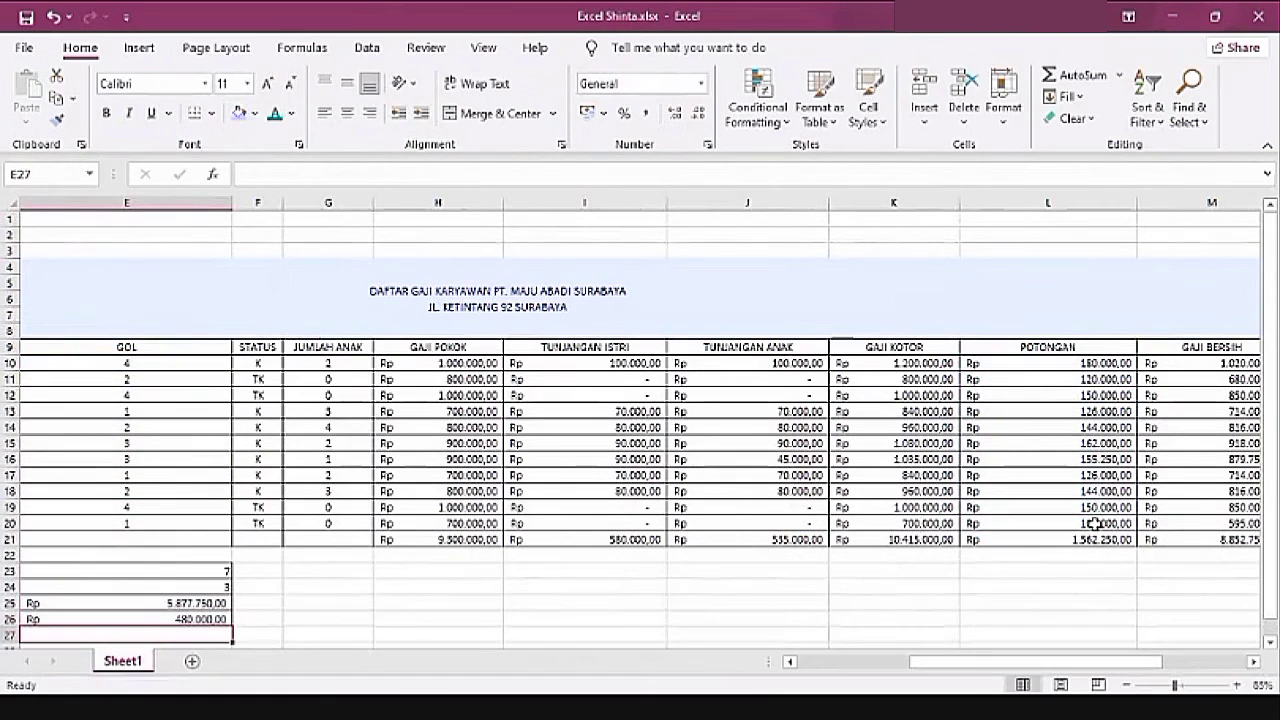
Step: Start a COUNTIF formula in E27 over the JUMLAH ANAK range G10:G20
{"action": "scroll", "coordinate": [453, 546], "scroll_direction": "down", "scroll_amount": 2}
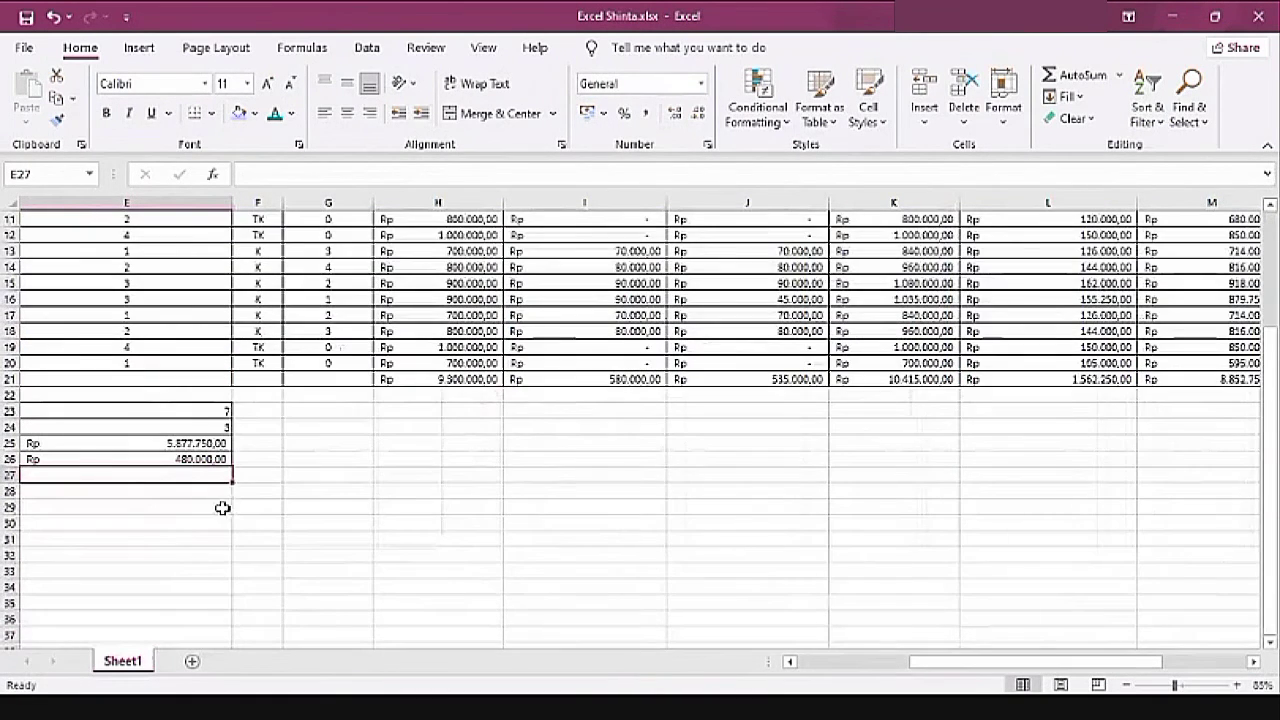
{"action": "left_click_drag", "start_coordinate": [1010, 661], "coordinate": [920, 661]}
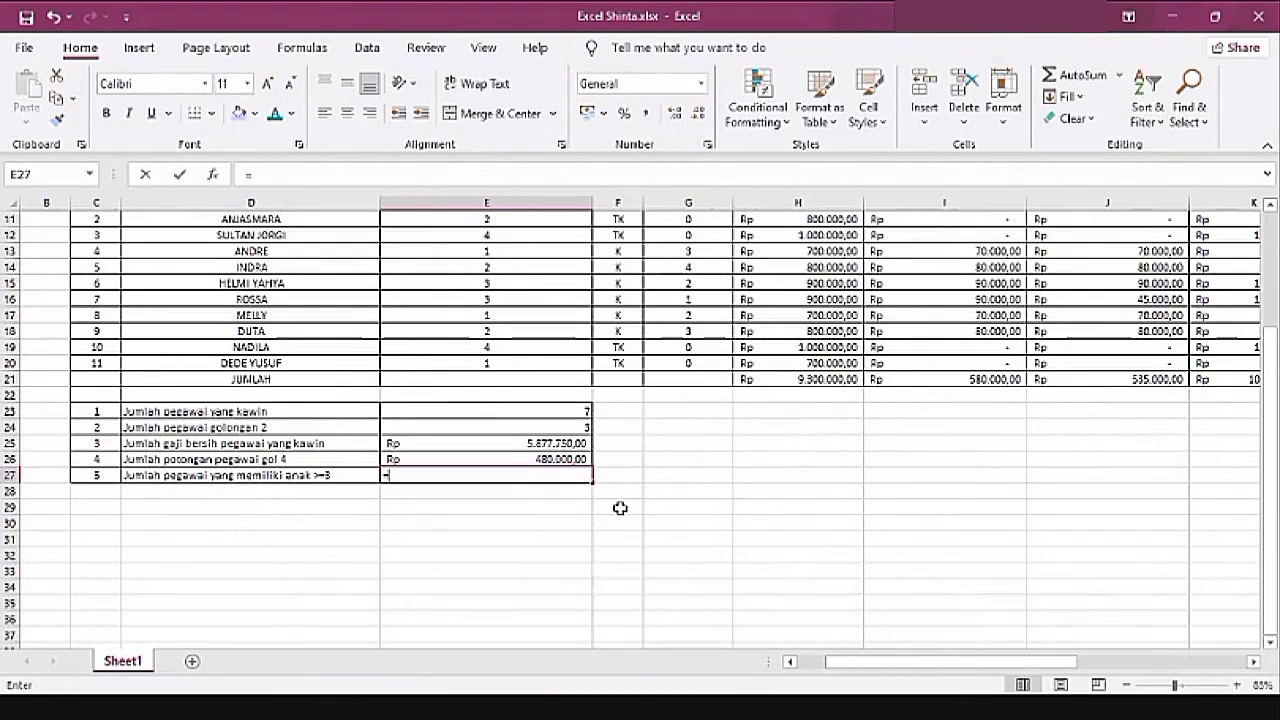
{"action": "type", "text": "countif"}
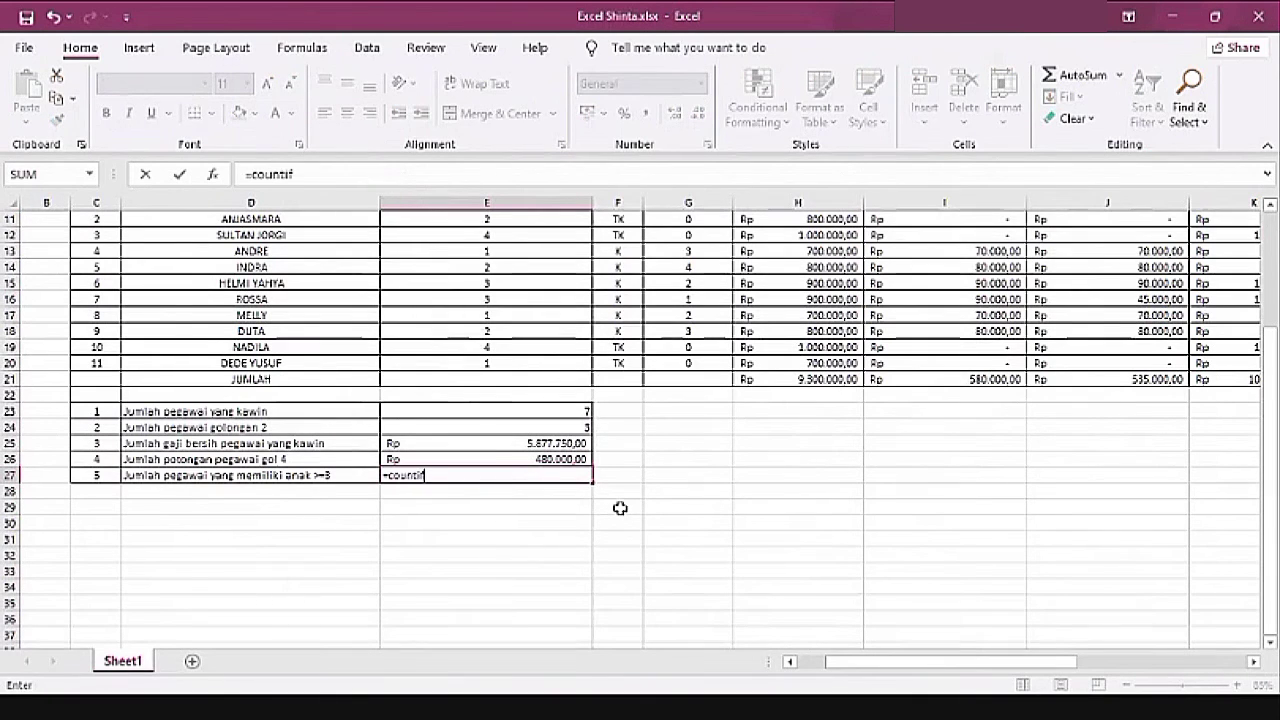
{"action": "key", "text": "Tab"}
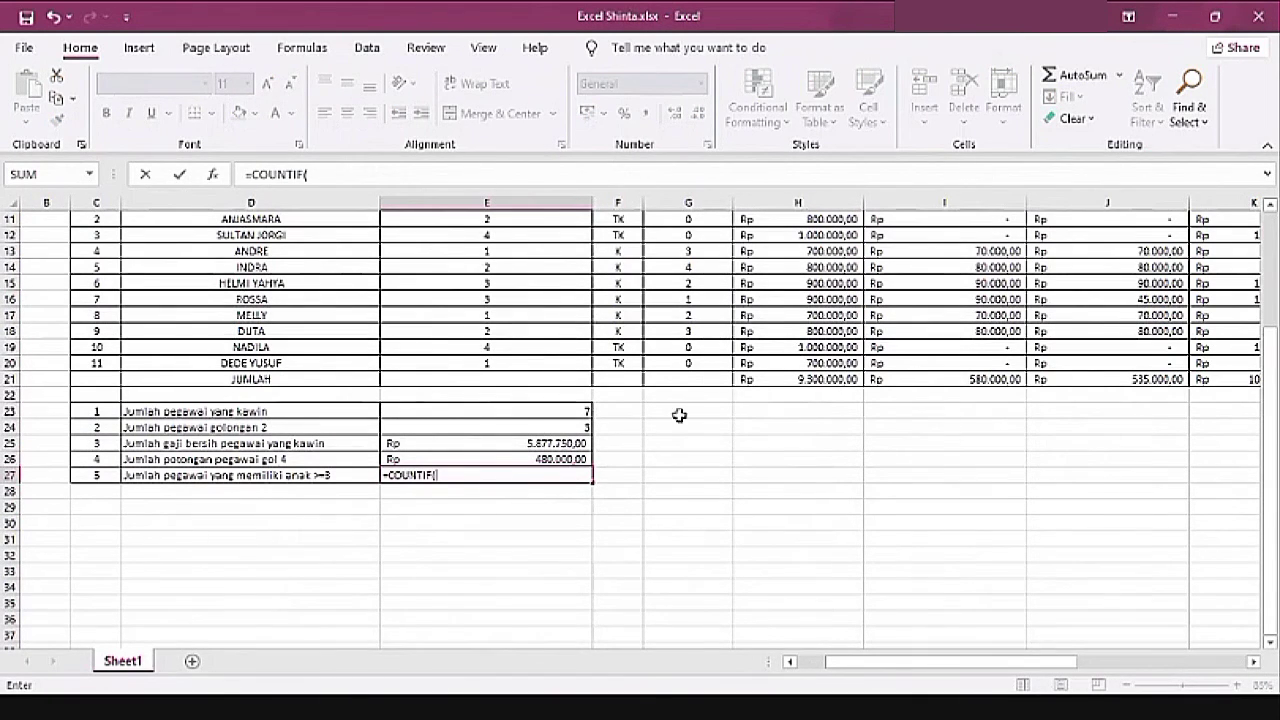
{"action": "scroll", "coordinate": [665, 412], "scroll_direction": "up", "scroll_amount": 3}
{"action": "scroll", "coordinate": [640, 403], "scroll_direction": "up", "scroll_amount": 1}
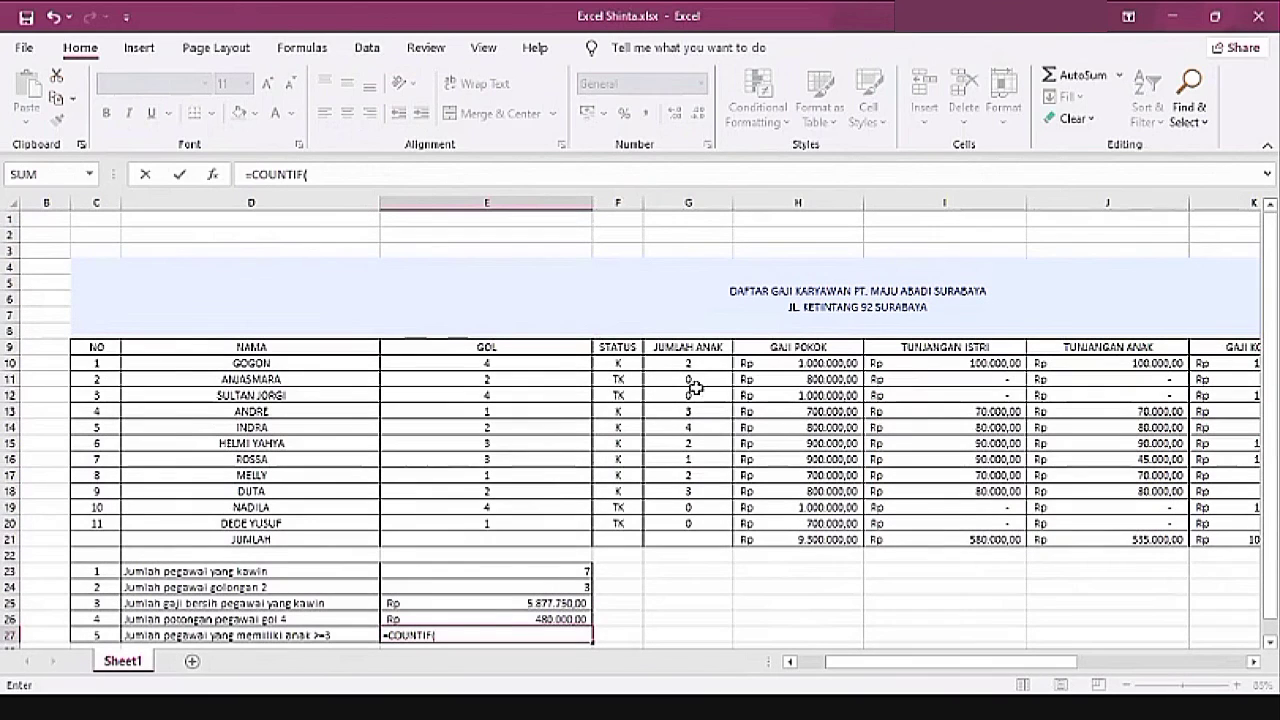
{"action": "left_click_drag", "start_coordinate": [692, 364], "coordinate": [703, 526]}
{"action": "scroll", "coordinate": [514, 503], "scroll_direction": "down", "scroll_amount": 3}
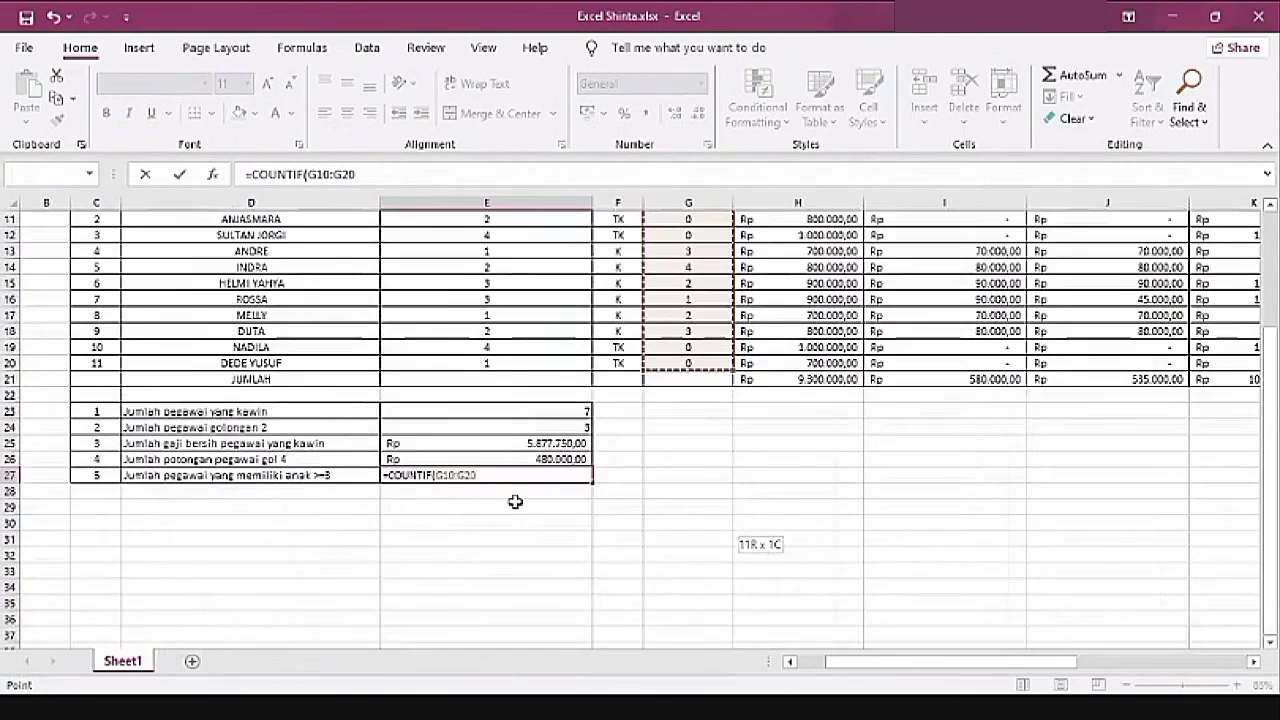
Step: Complete the E27 COUNTIF formula with the criterion ">=3" to count employees with three or more children
{"action": "type", "text": ";"}
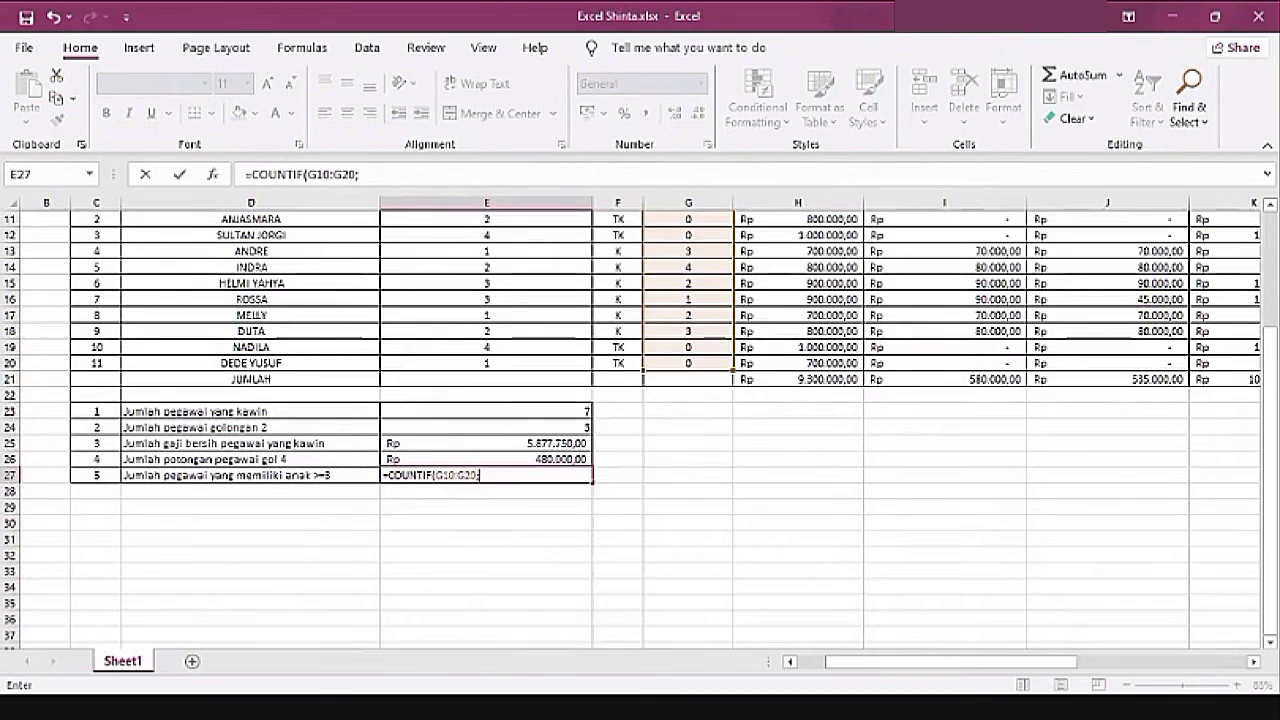
{"action": "type", "text": "\""}
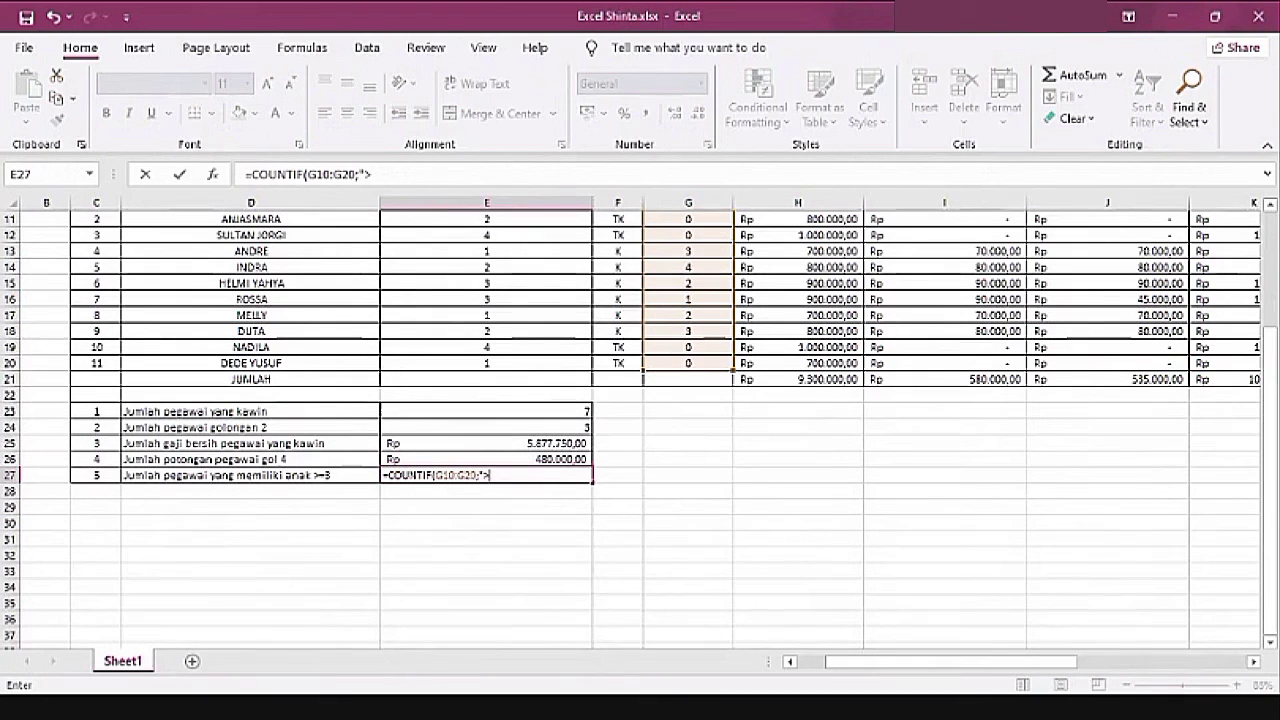
{"action": "type", "text": ">=3\""}
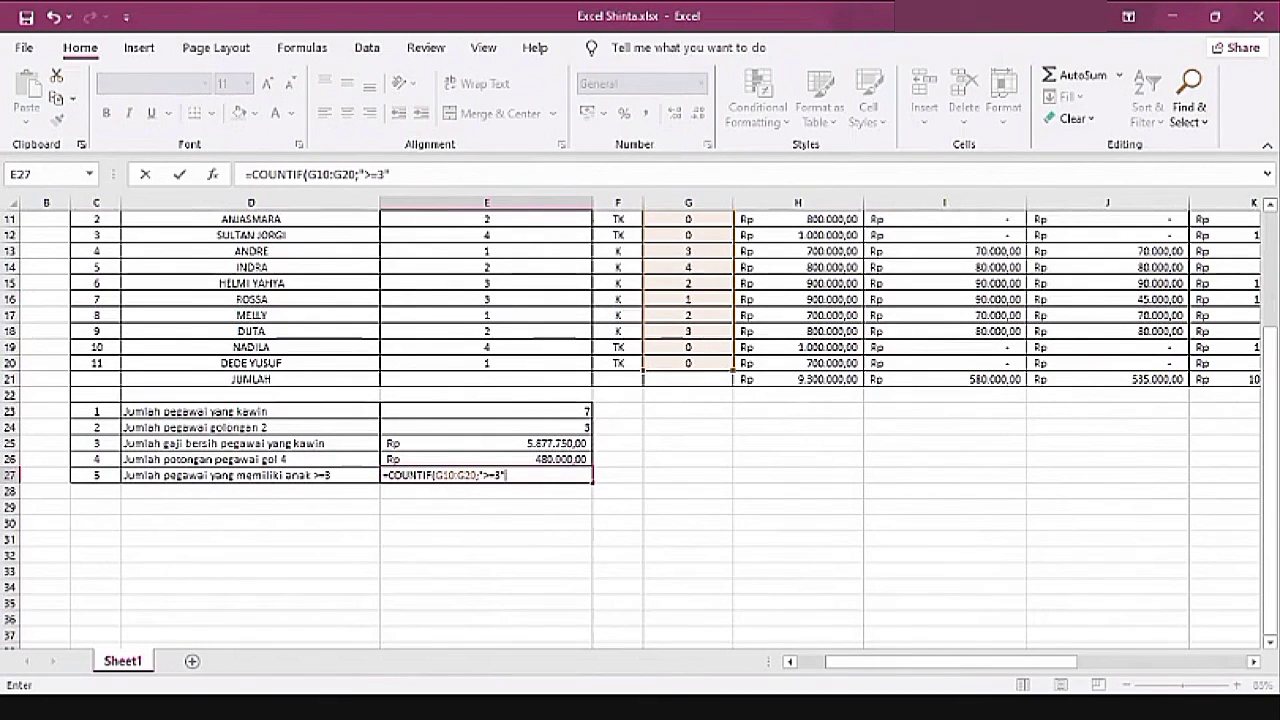
{"action": "type", "text": ")"}
{"action": "key", "text": "Return"}
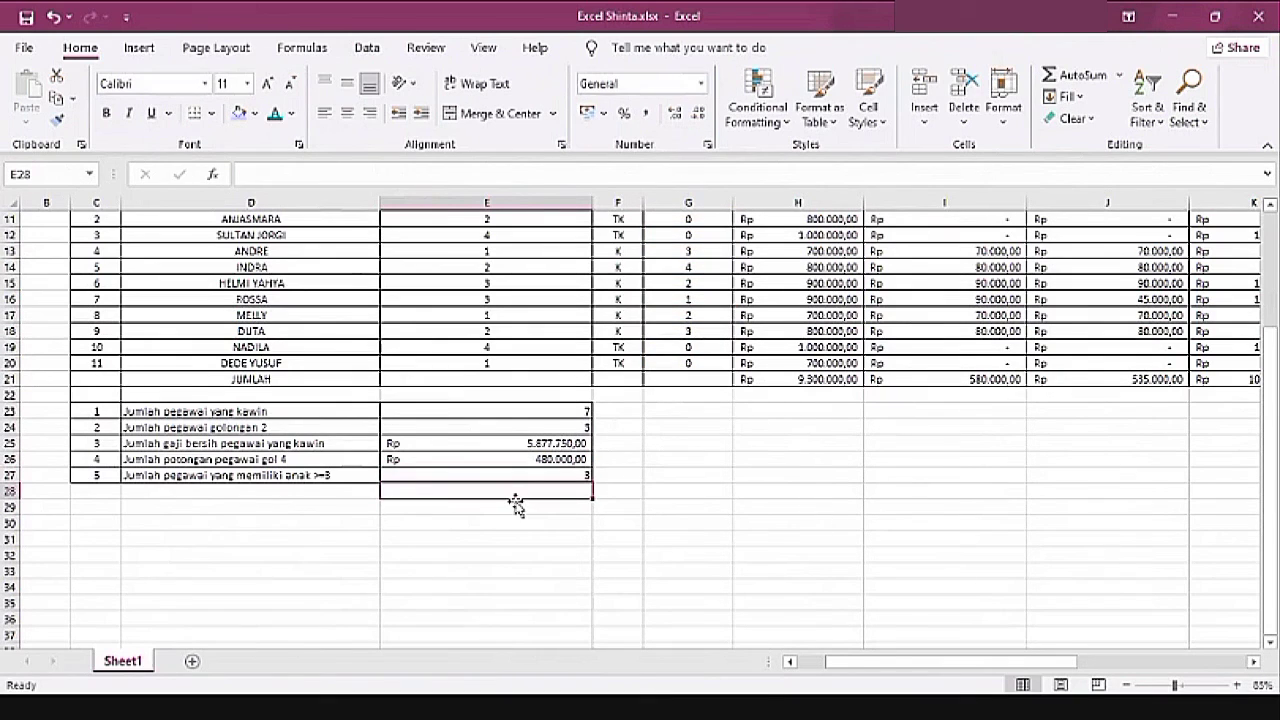
Step: Review the completed payroll table's columns from TUNJANGAN ANAK through GAJI KOTOR and POTONGAN to GAJI BERSIH
{"action": "scroll", "coordinate": [491, 260], "scroll_direction": "up", "scroll_amount": 4}
{"action": "scroll", "coordinate": [655, 388], "scroll_direction": "down", "scroll_amount": 1}
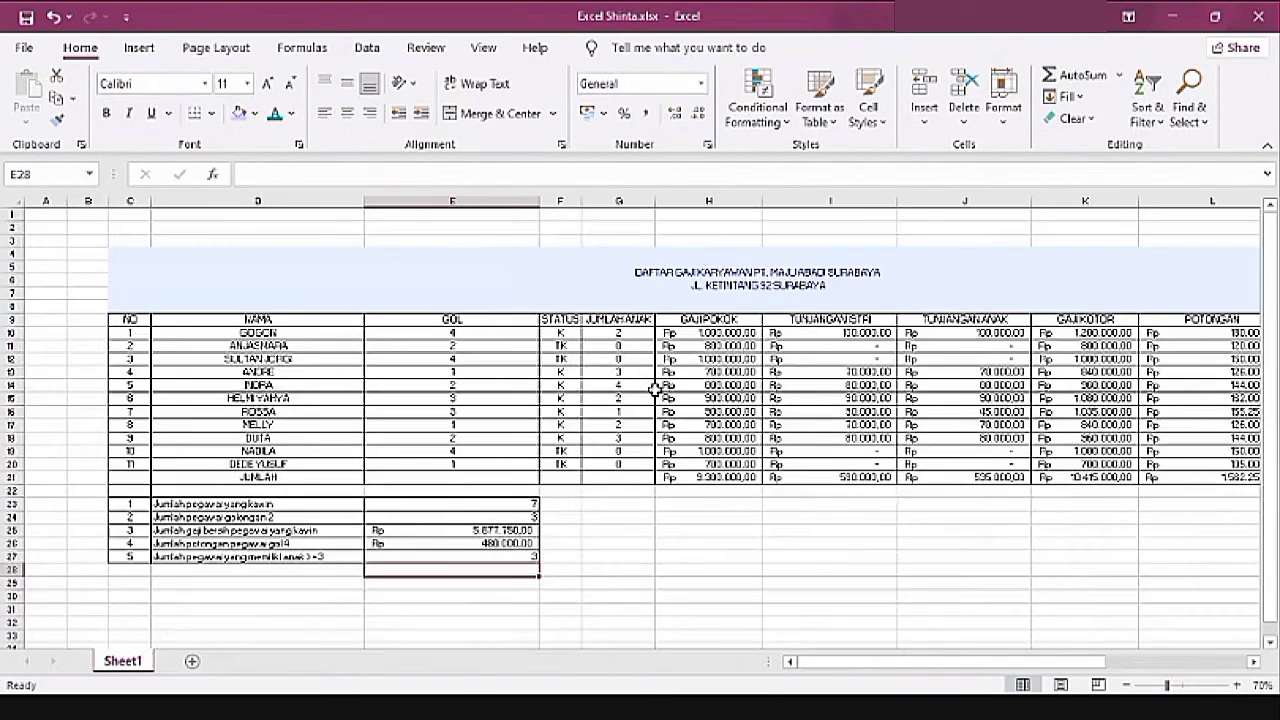
{"action": "left_click_drag", "start_coordinate": [888, 661], "coordinate": [1006, 661]}
{"action": "left_click", "coordinate": [660, 319]}
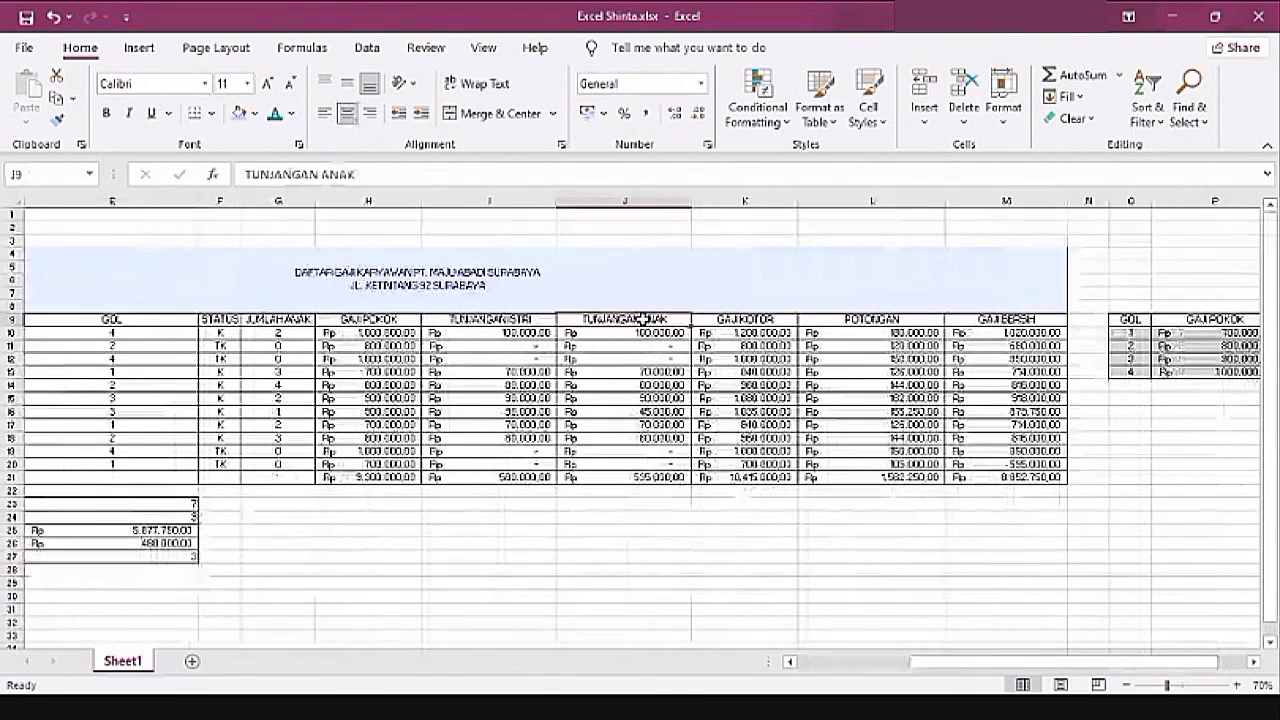
{"action": "left_click", "coordinate": [772, 320]}
{"action": "left_click", "coordinate": [850, 320]}
{"action": "left_click", "coordinate": [998, 318]}
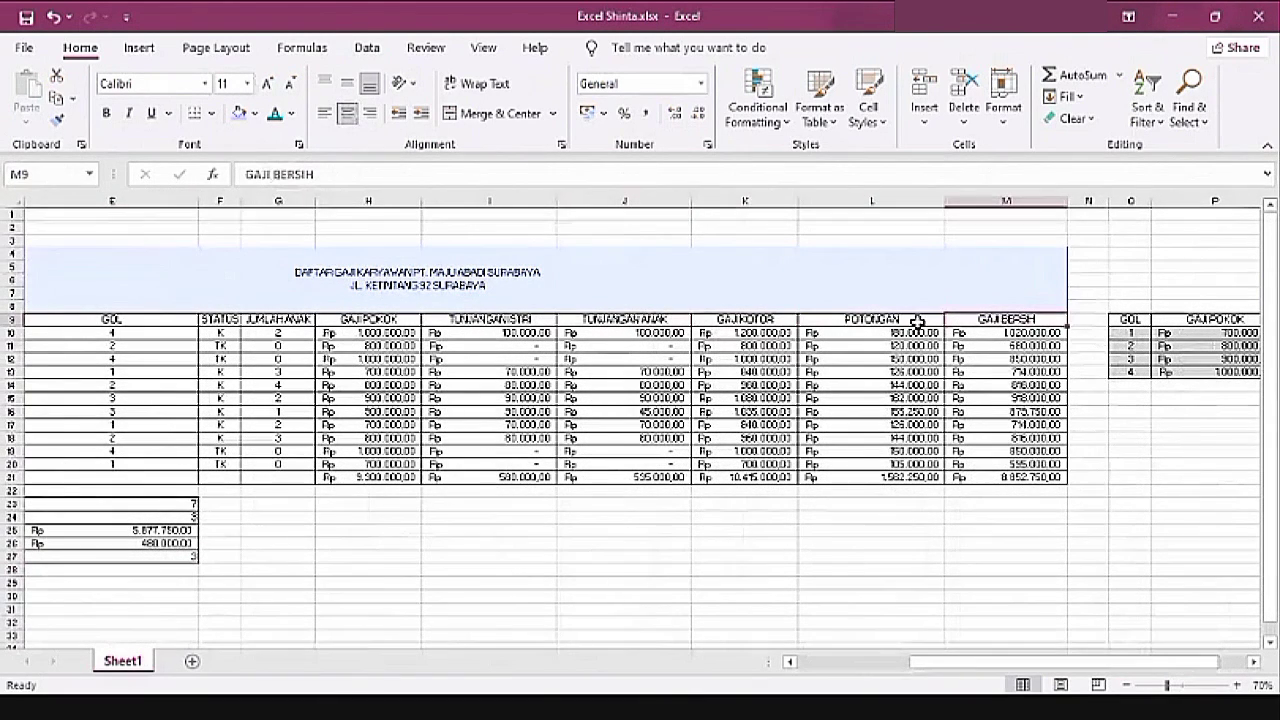
Step: Review the five summary questions in D23:D27 below the payroll table together with their answers
{"action": "left_click_drag", "start_coordinate": [953, 663], "coordinate": [858, 670]}
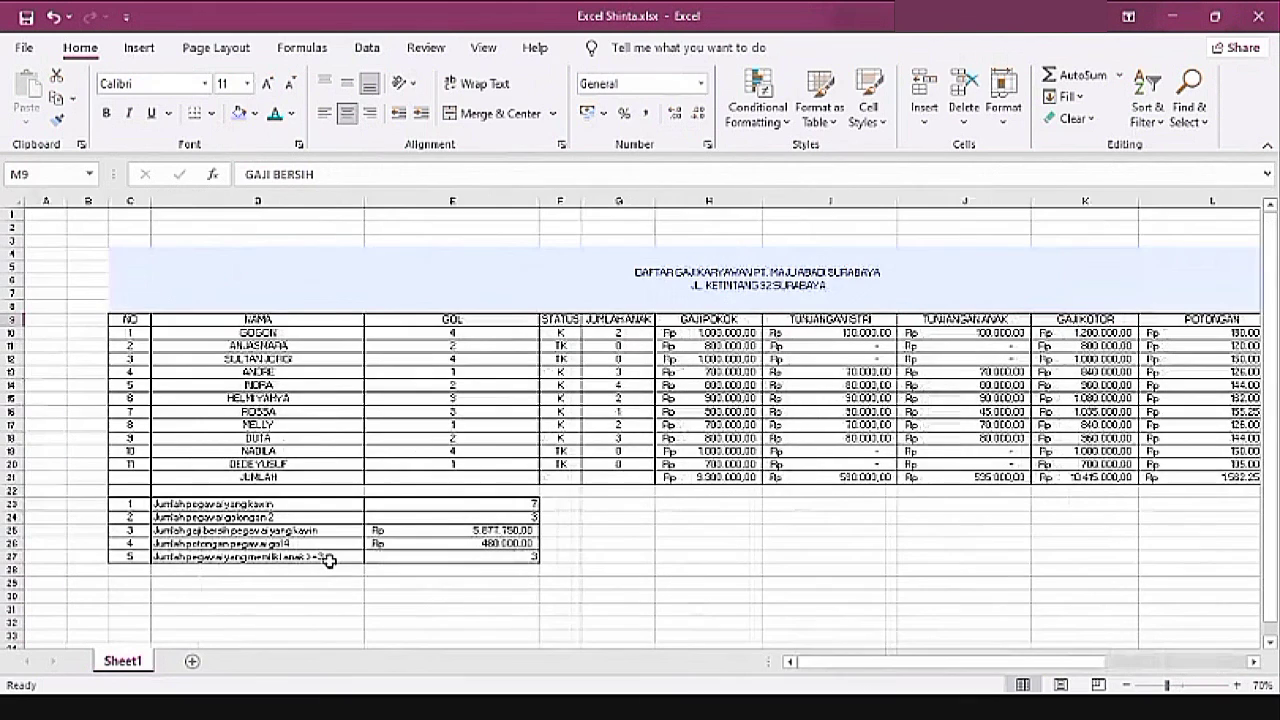
{"action": "left_click", "coordinate": [253, 503]}
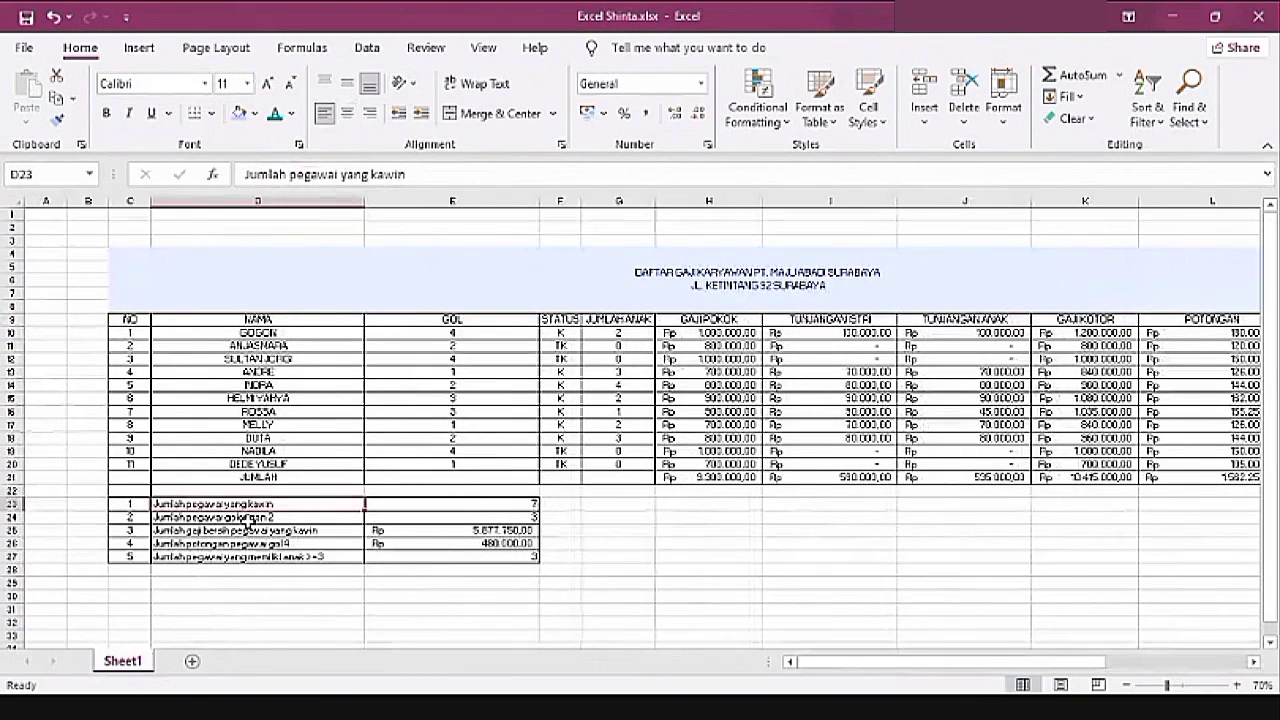
{"action": "left_click", "coordinate": [251, 518]}
{"action": "left_click", "coordinate": [258, 530]}
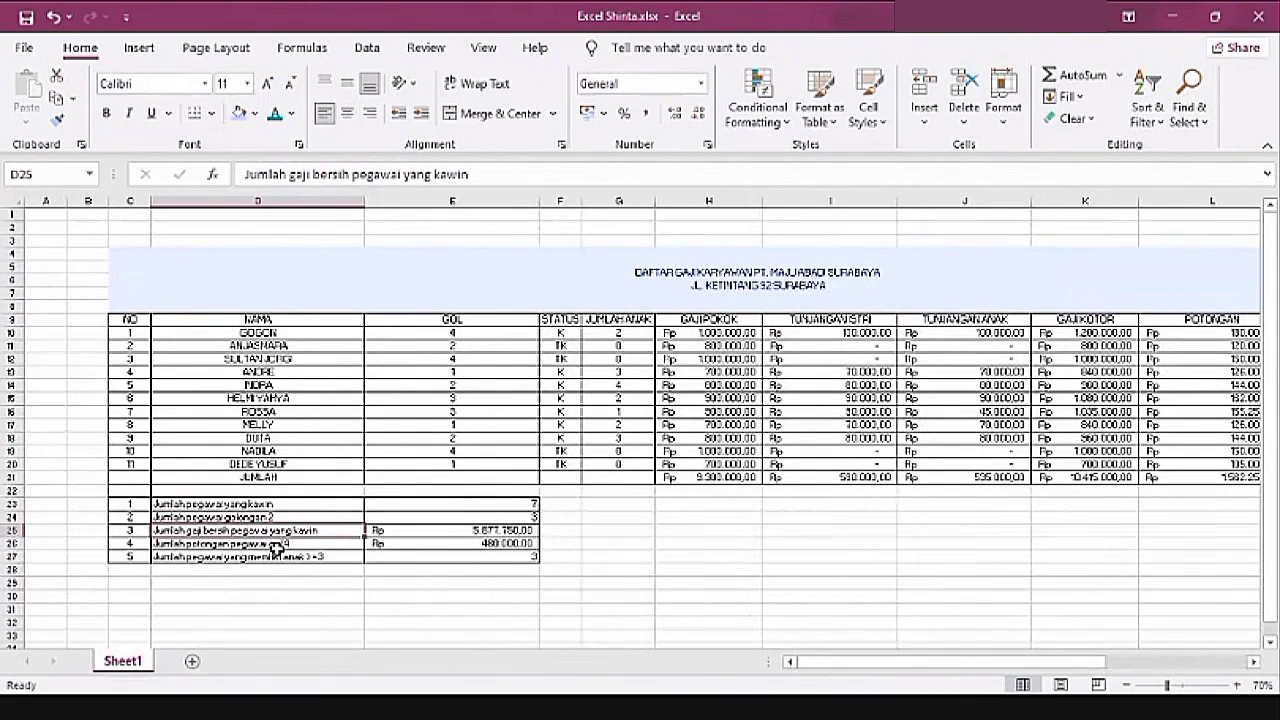
{"action": "left_click", "coordinate": [270, 545]}
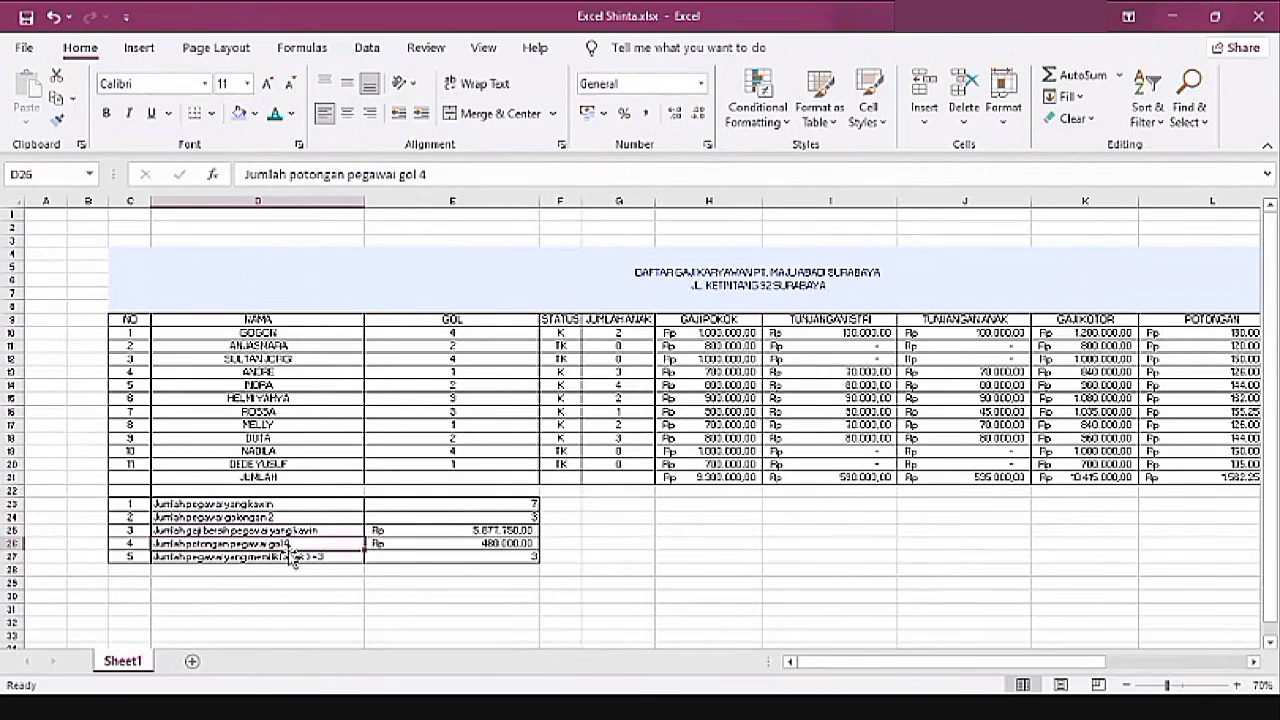
{"action": "left_click", "coordinate": [244, 557]}
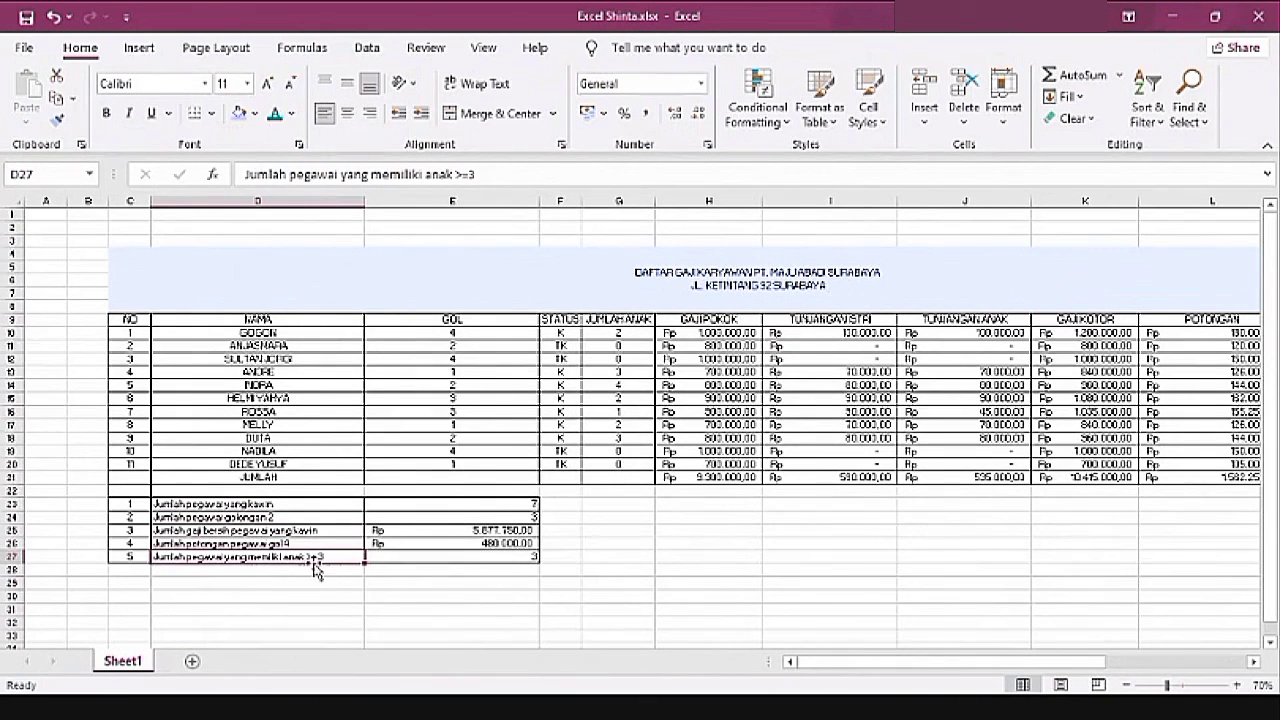
{"action": "left_click_drag", "start_coordinate": [928, 664], "coordinate": [982, 672]}
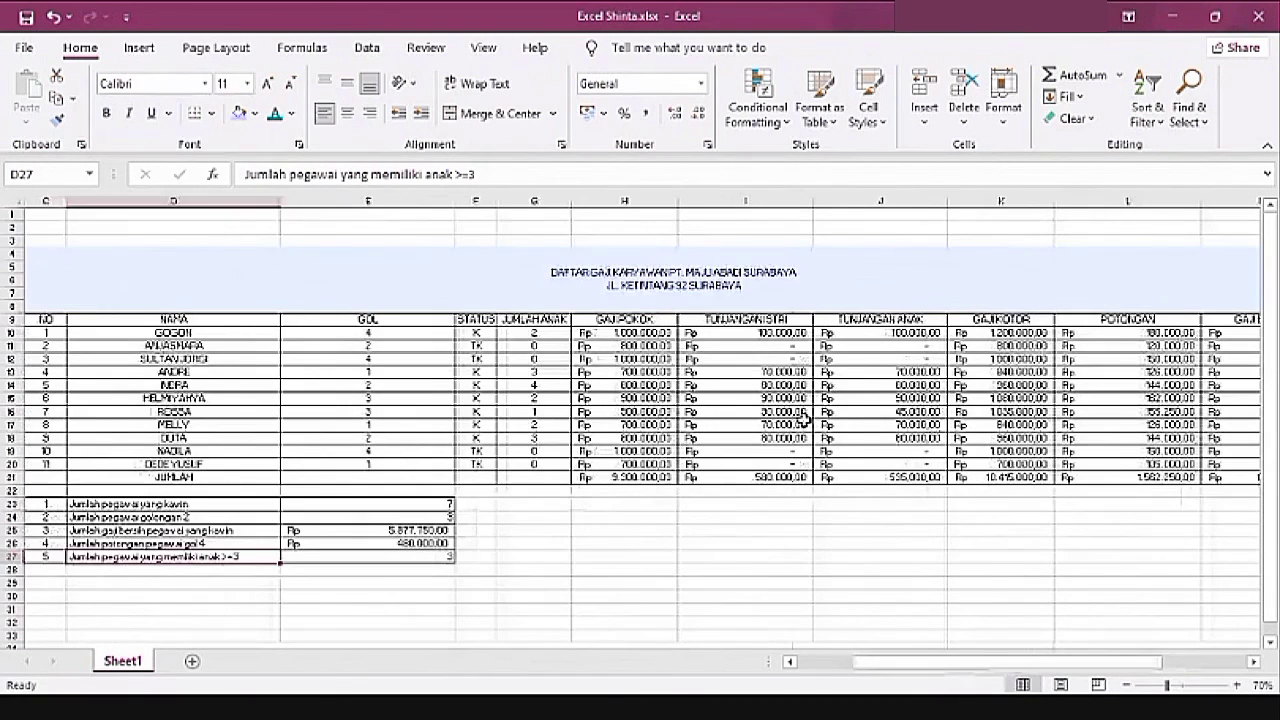